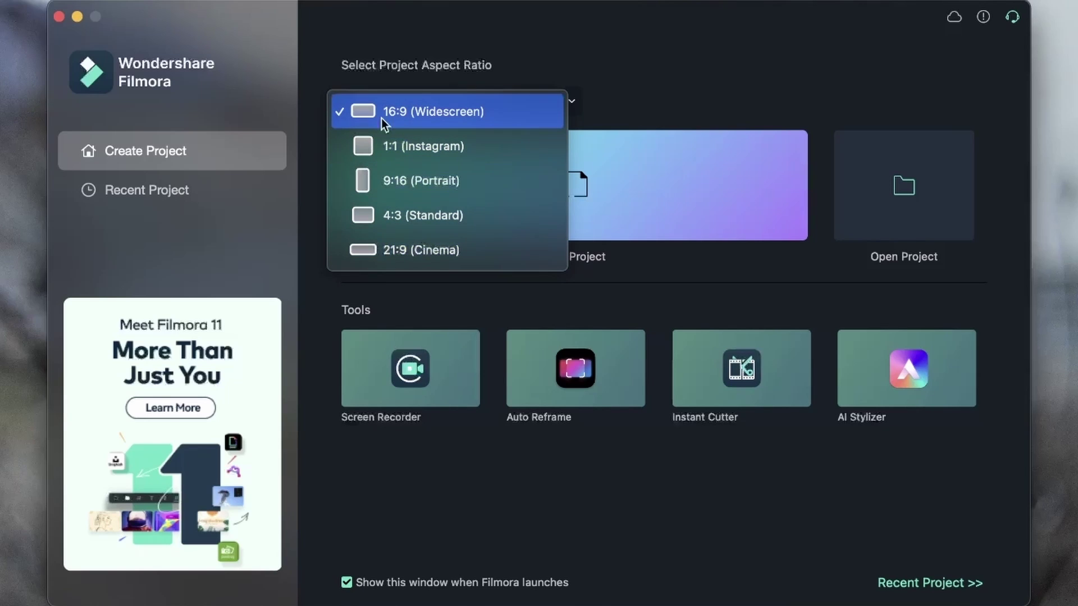
- Choose 16:9 (Widescreen) as the project aspect ratio
left_click(400, 113)
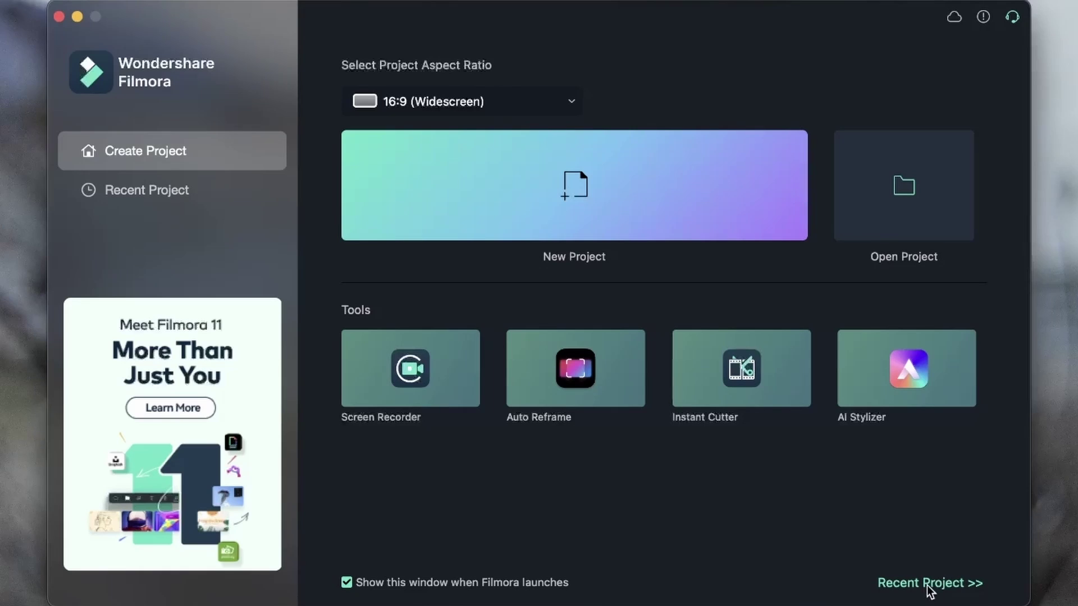
- Look through the recent projects, checking both the cloud and the local project lists
left_click(142, 199)
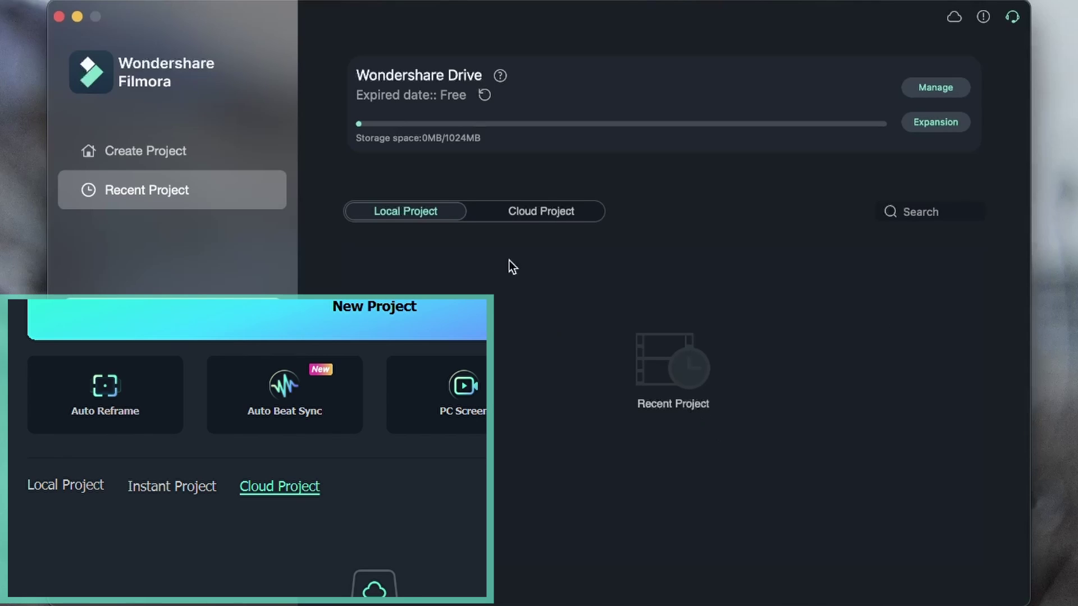
left_click(519, 213)
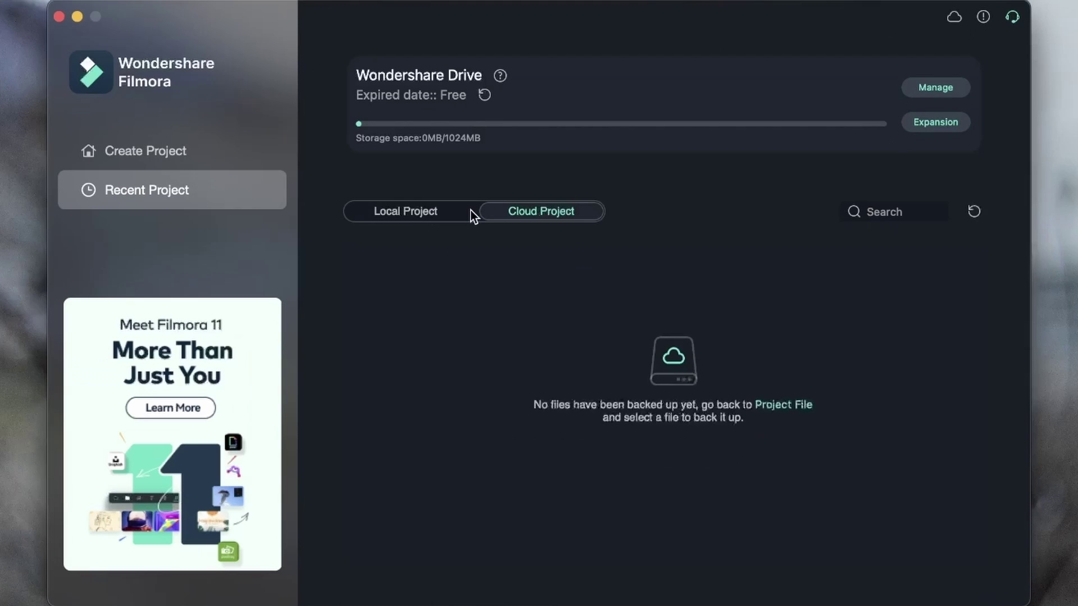
left_click(207, 445)
left_click(404, 452)
left_click(408, 209)
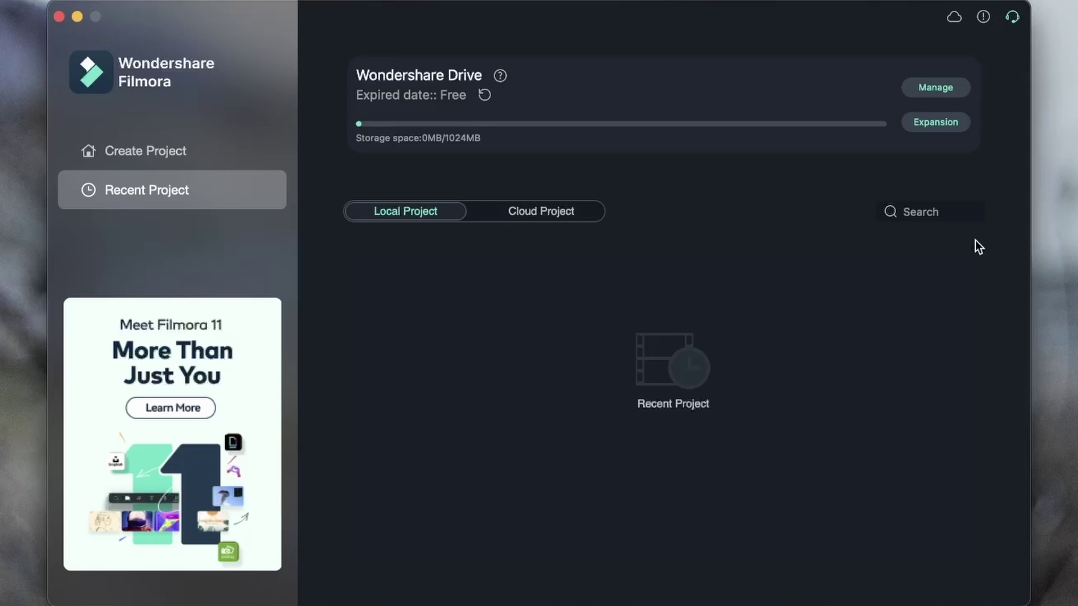
- Create a new widescreen project and place the Blue and Black sample colors one after the other on video track 1
left_click(133, 150)
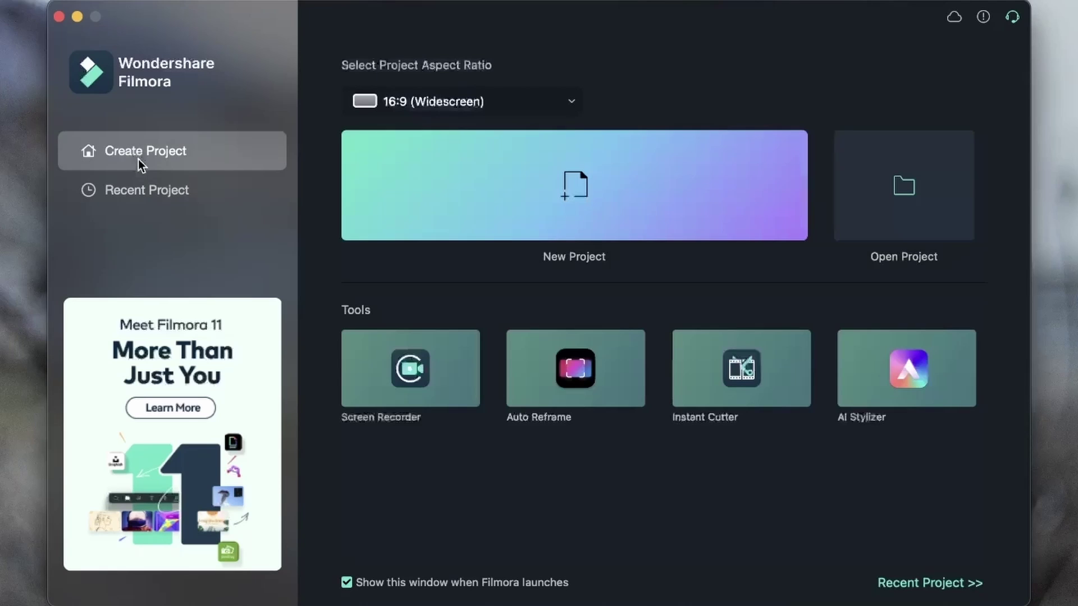
left_click(639, 206)
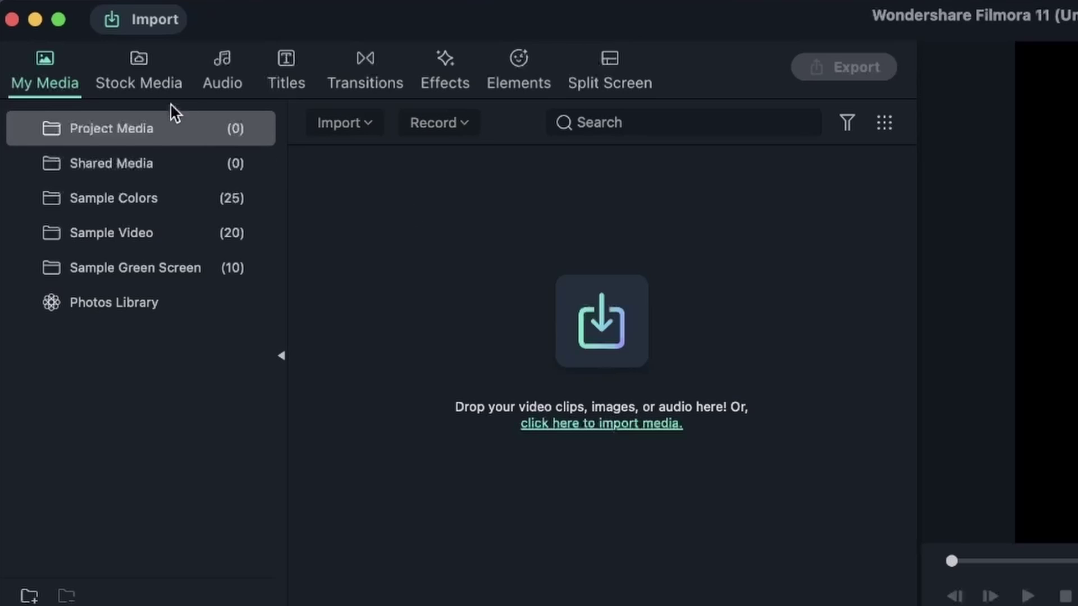
left_click(120, 199)
left_click_drag(531, 277, 85, 474)
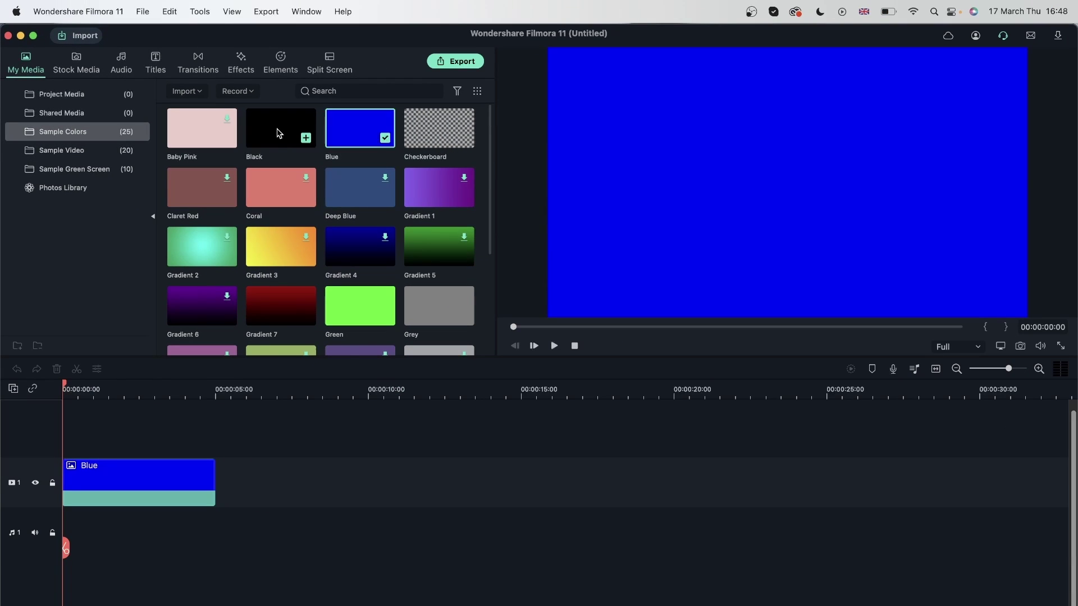
left_click_drag(279, 133, 219, 499)
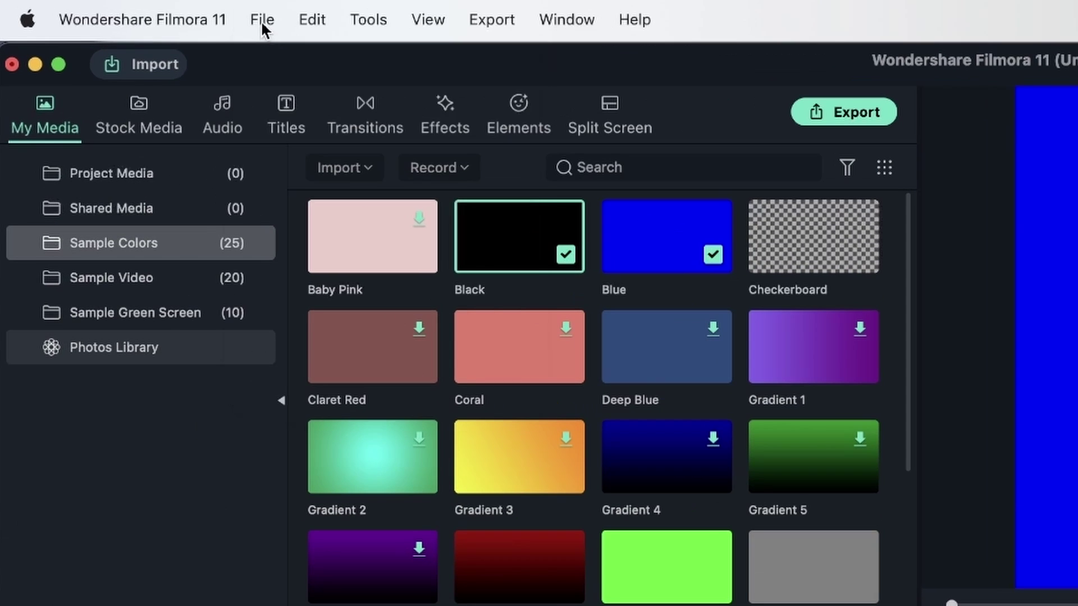
- Save the project to the Desktop under the name blue
left_click(260, 21)
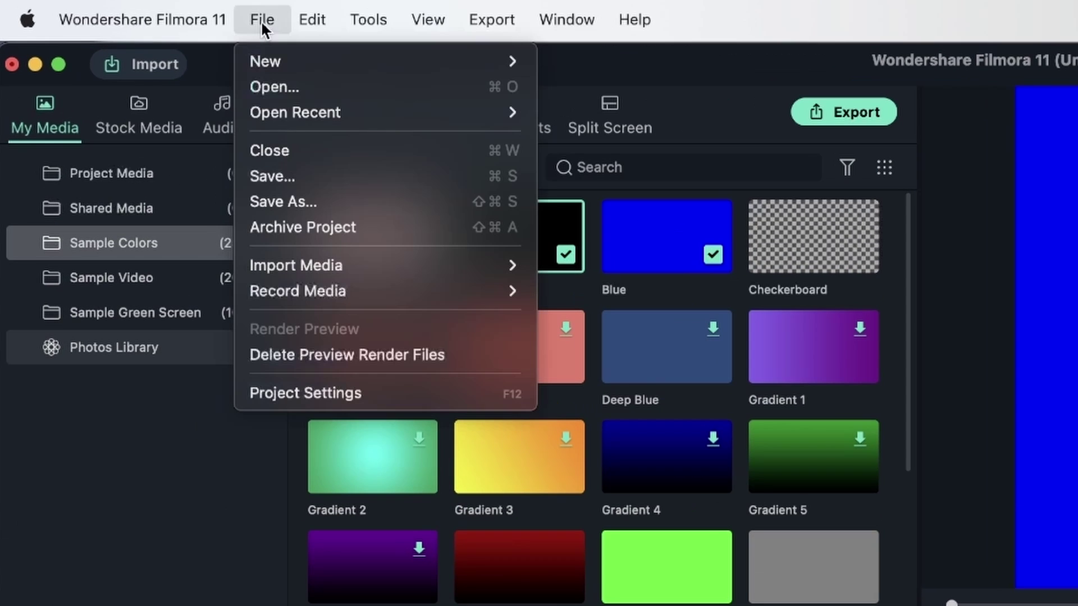
left_click(314, 211)
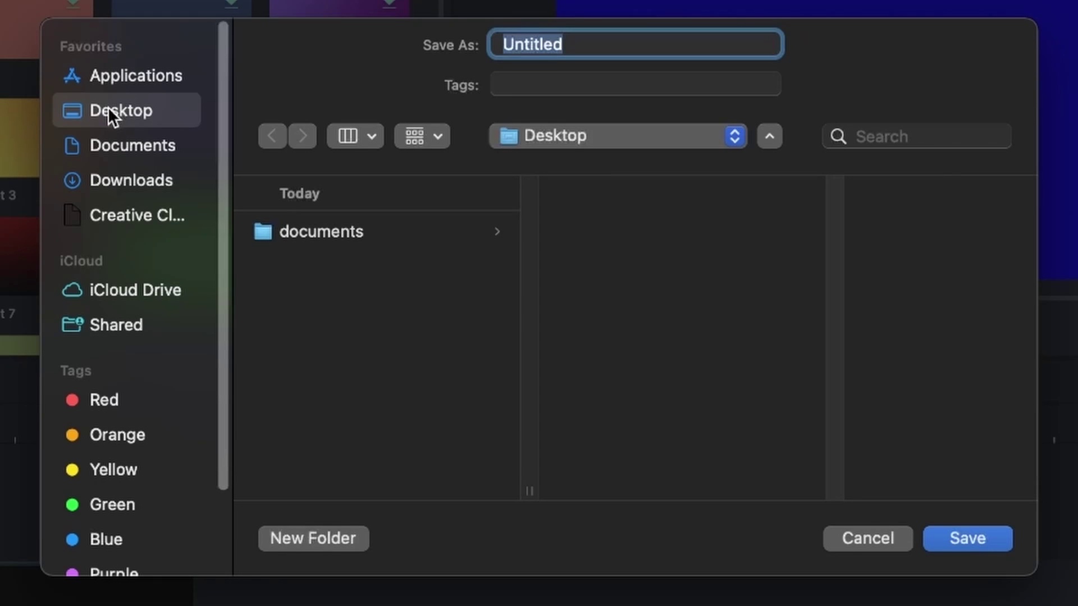
type("blue")
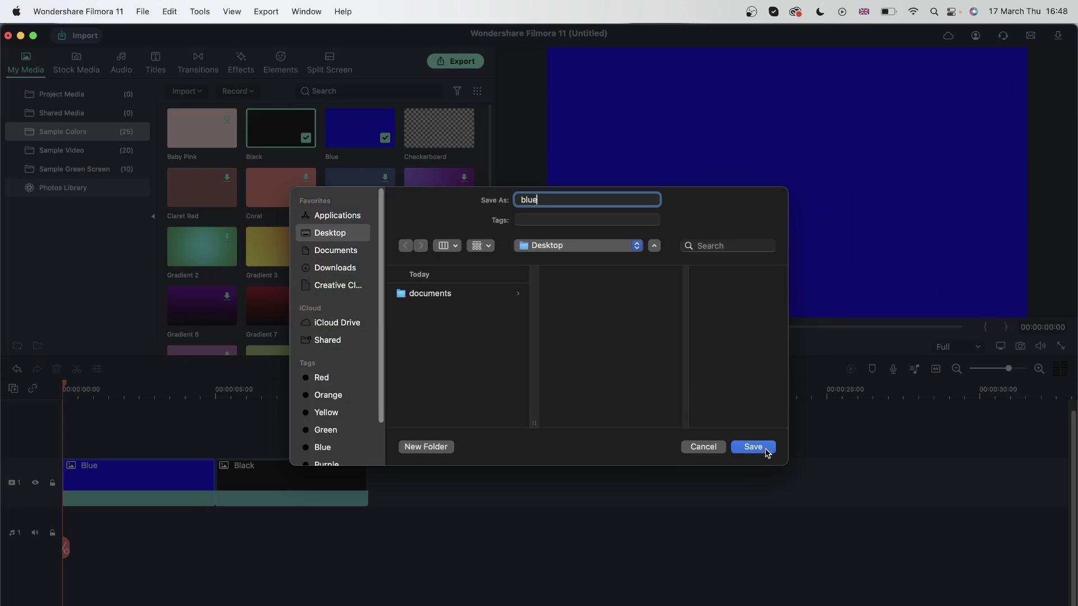
left_click(898, 505)
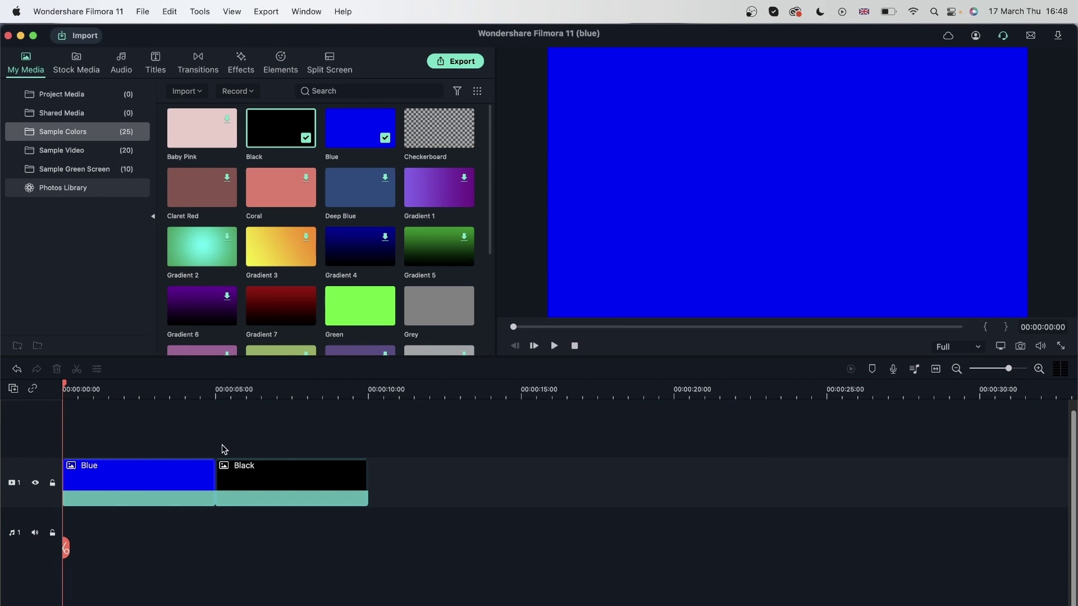
- Minimize the editor and locate the saved blue.wfp project file on the desktop
left_click(20, 36)
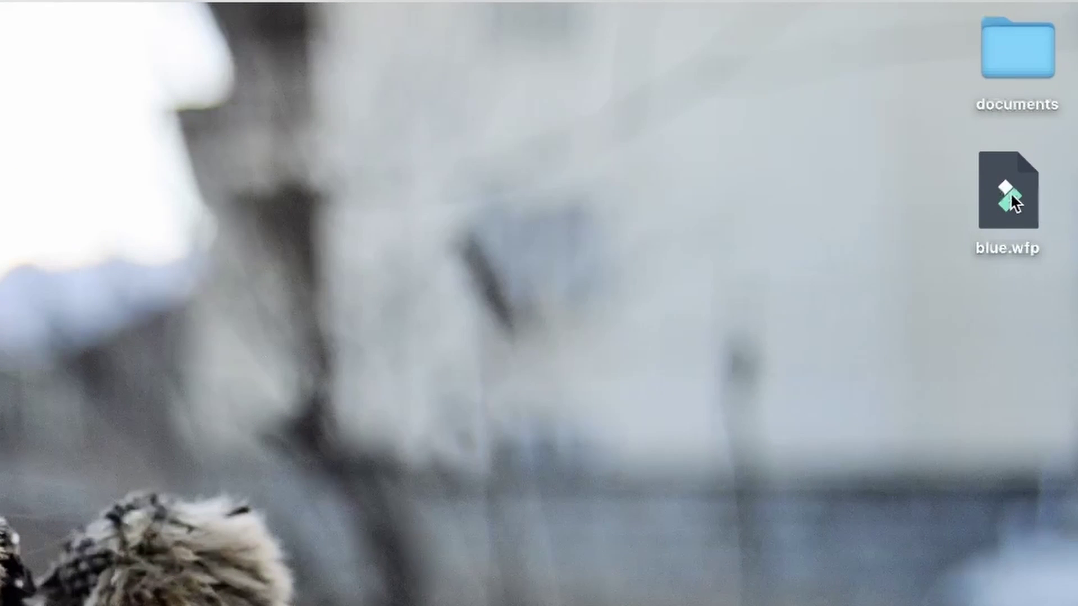
left_click(1010, 196)
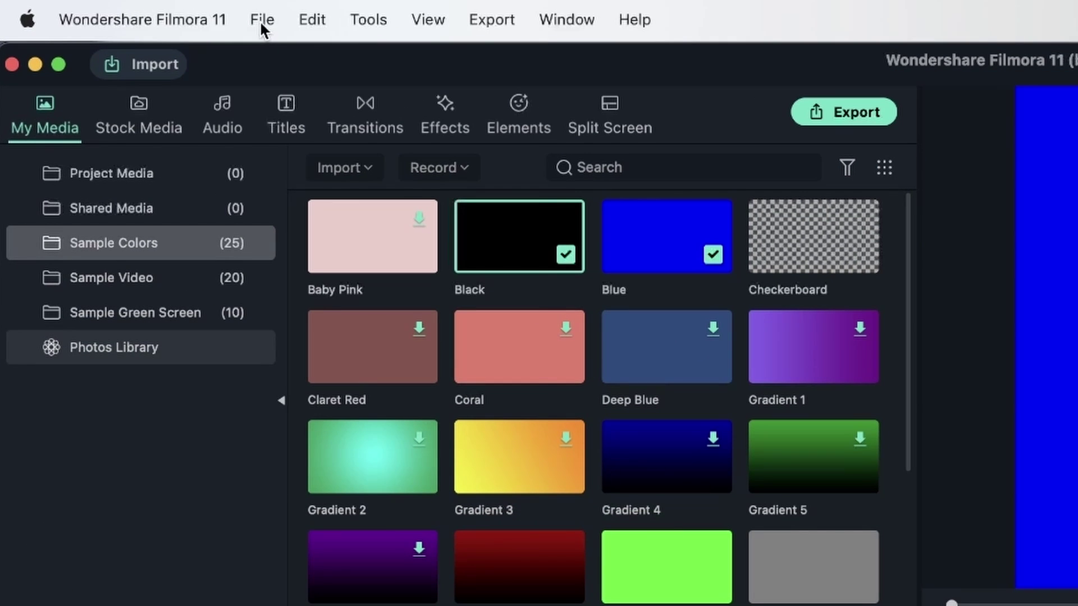
- Create a new project with the 9:16 (Portrait) aspect ratio
left_click(260, 19)
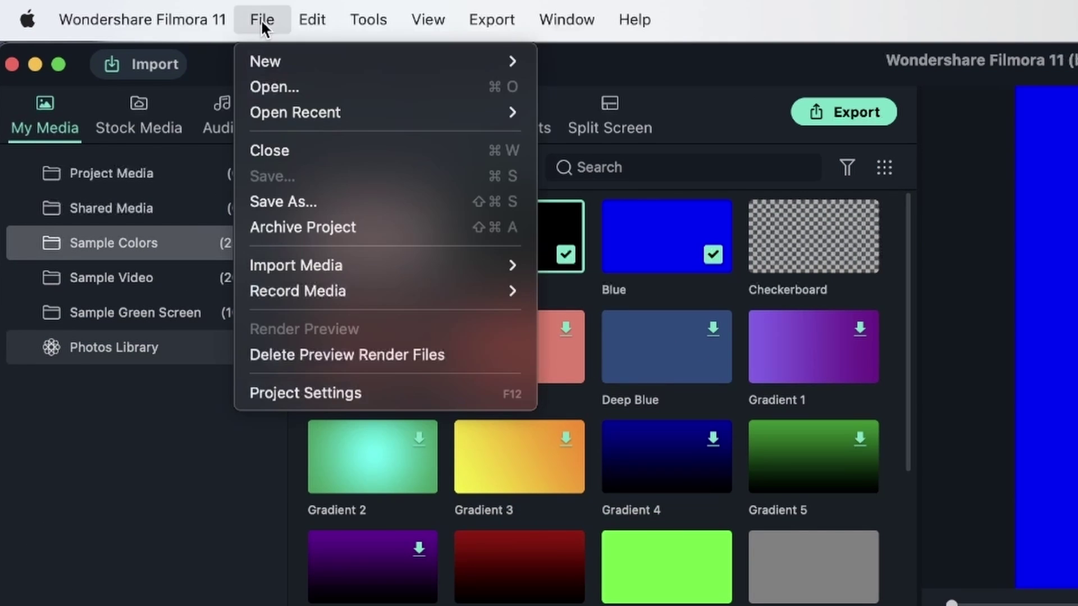
mouse_move(267, 59)
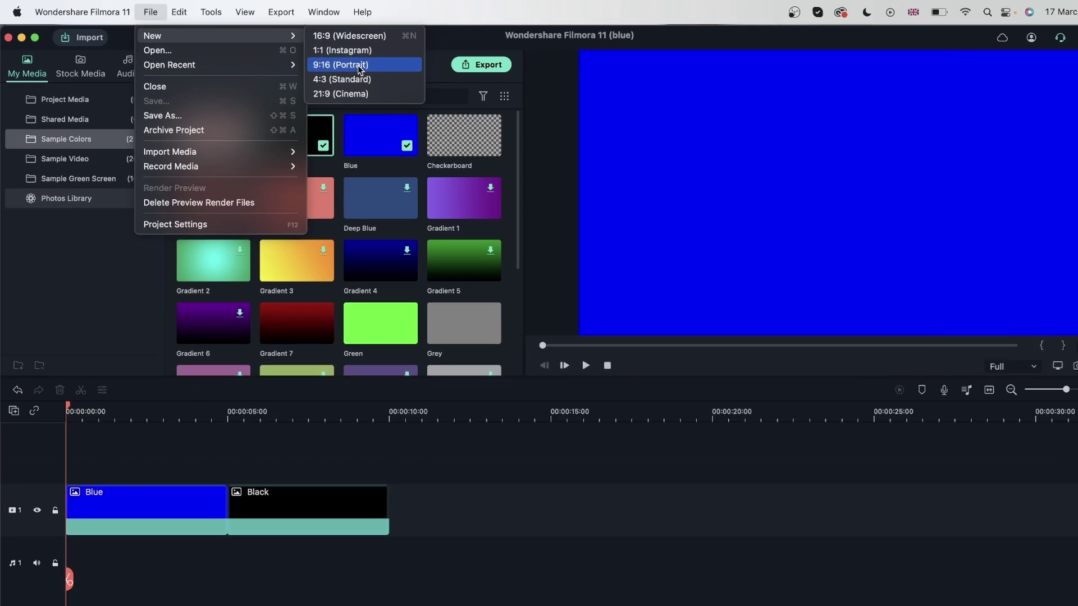
left_click(358, 65)
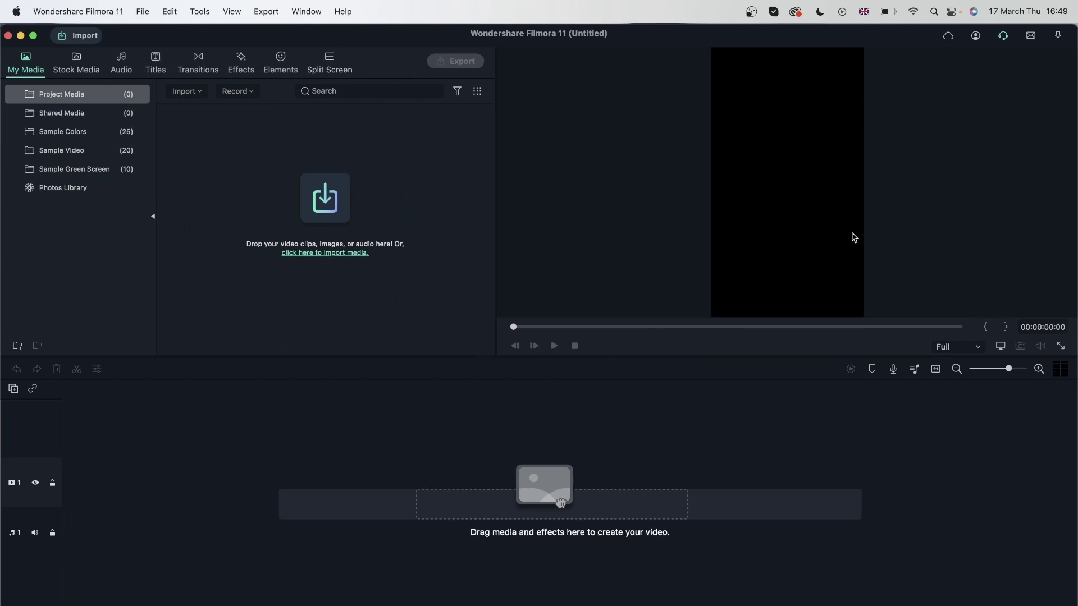
- Place the Checkerboard and Blue sample colors back to back on video track 1, with Checkerboard first
left_click(46, 132)
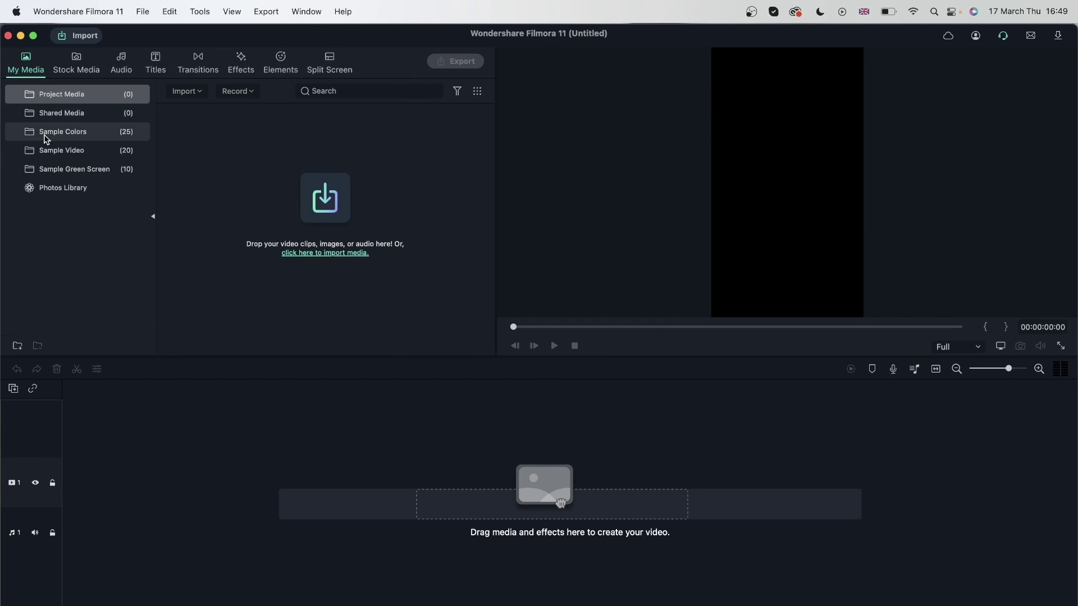
left_click_drag(353, 135, 84, 486)
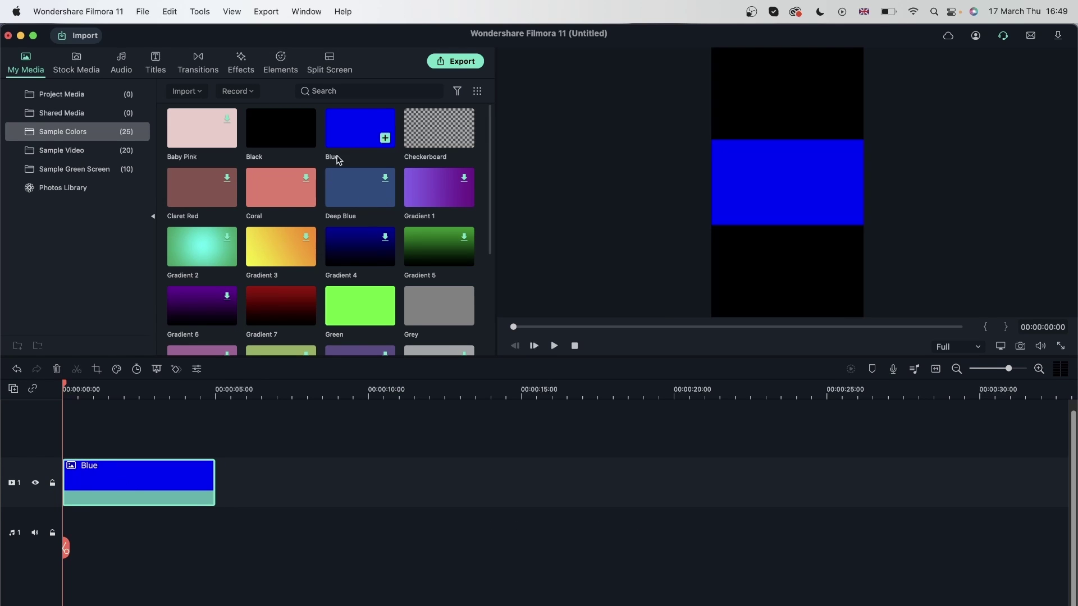
key("super+z")
left_click_drag(435, 135, 68, 491)
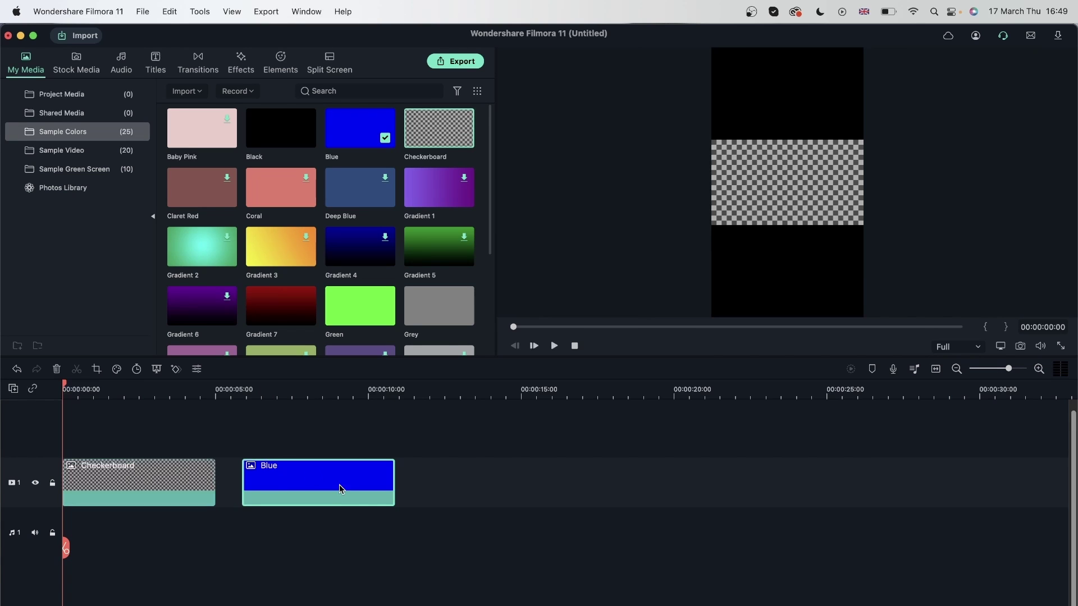
left_click_drag(337, 488, 313, 488)
- Stretch the Checkerboard clip vertically in the preview until it fills the whole portrait frame, and deselect it
left_click(137, 479)
double_click(781, 193)
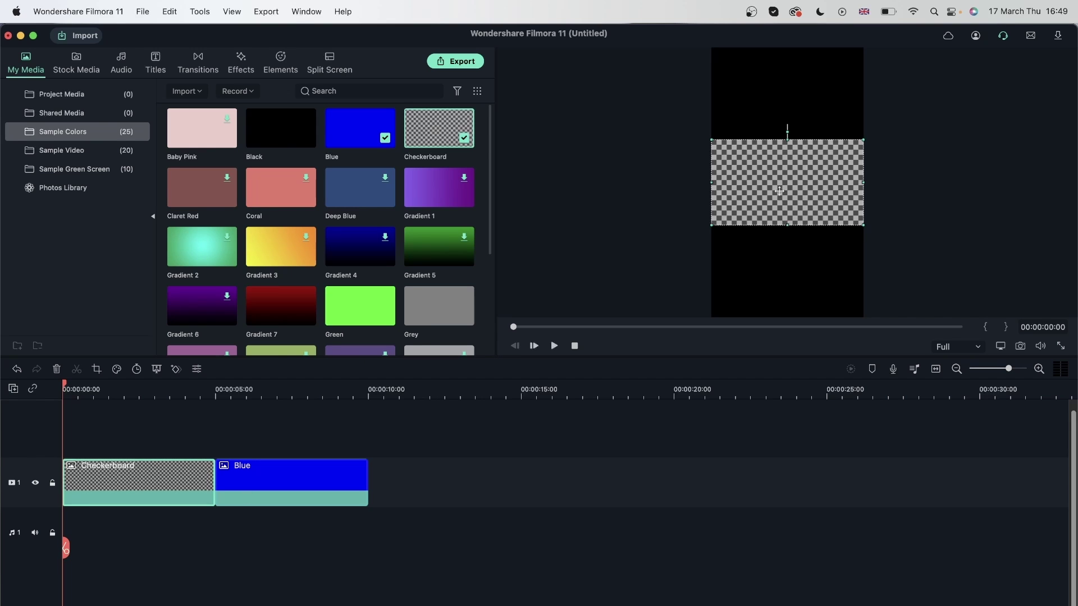
left_click_drag(787, 223, 796, 344)
left_click_drag(788, 144, 787, 56)
left_click(469, 482)
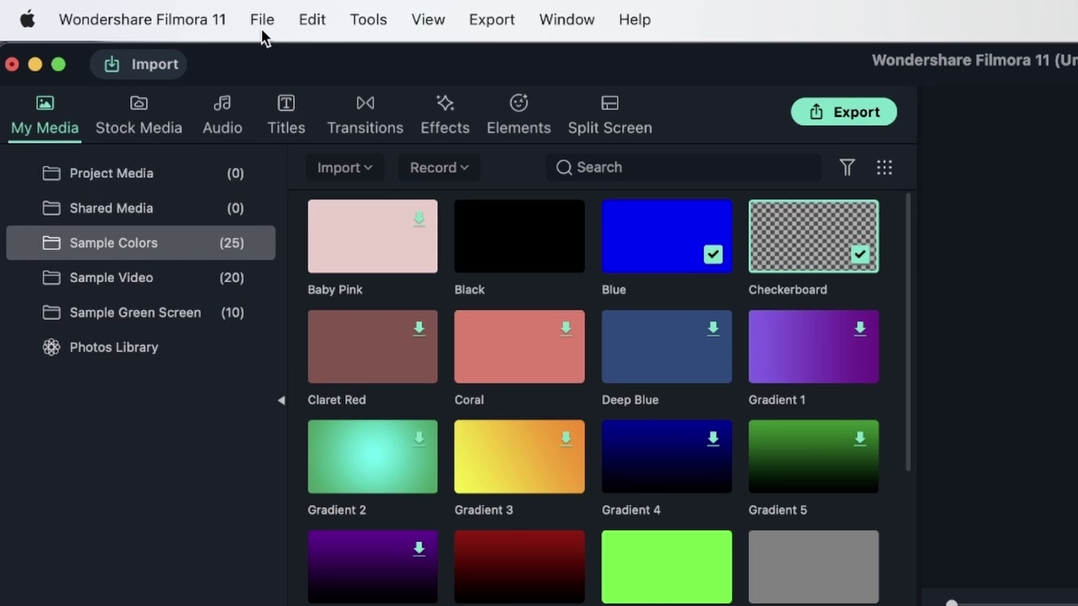
- Save the portrait project to the Desktop under the name project 2
left_click(142, 12)
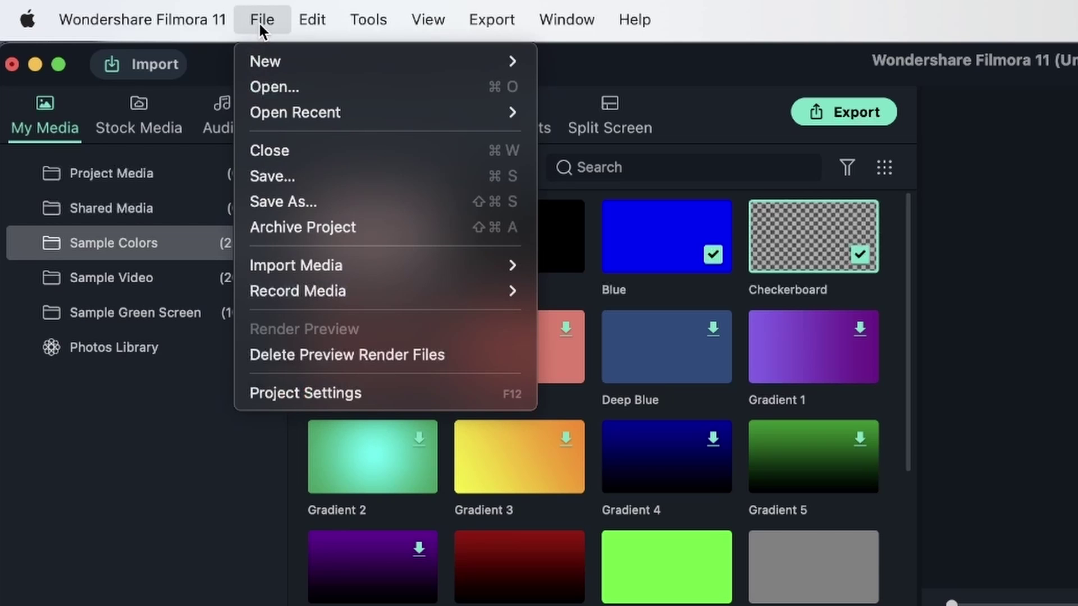
left_click(323, 208)
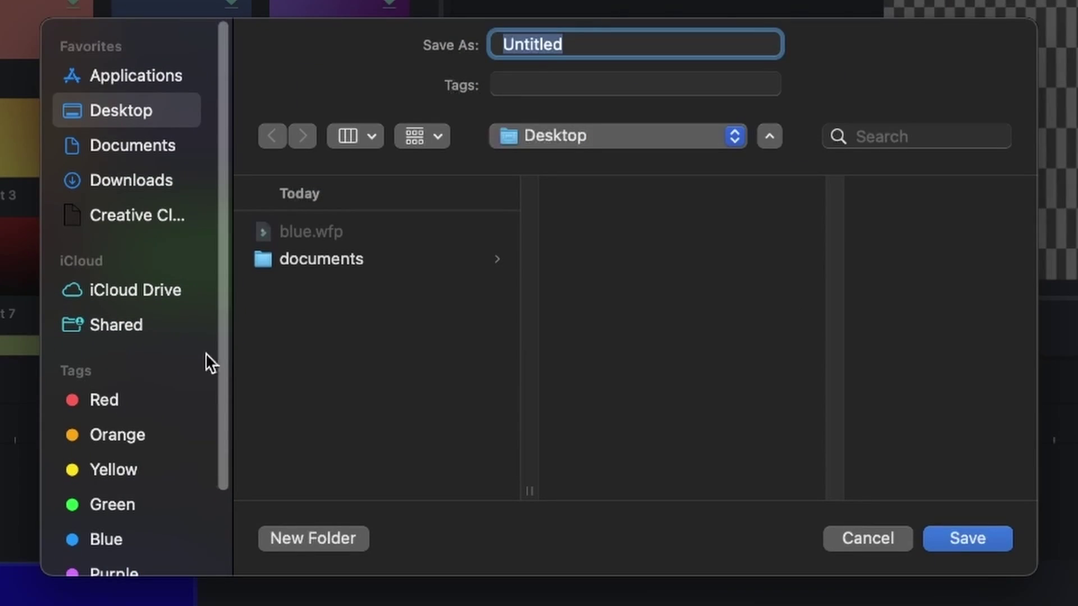
key("BackSpace")
type("p")
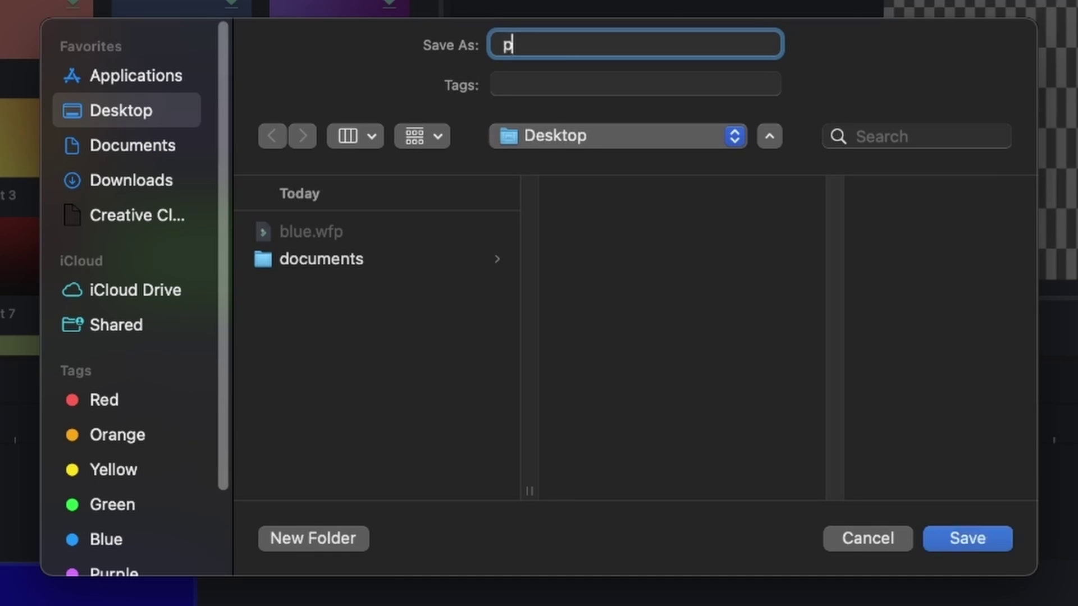
type("roject 2")
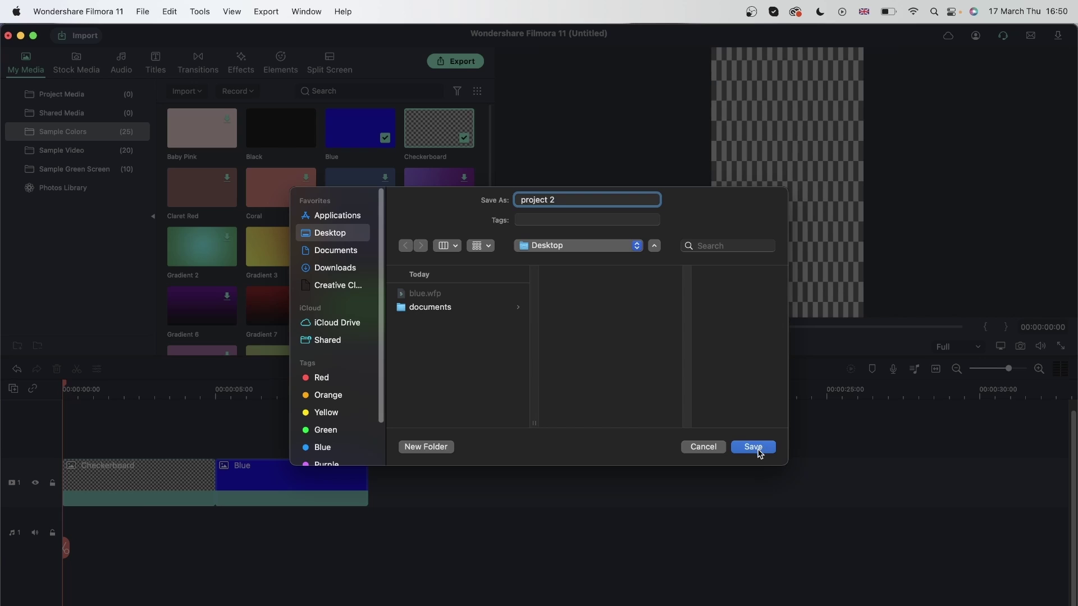
left_click(967, 538)
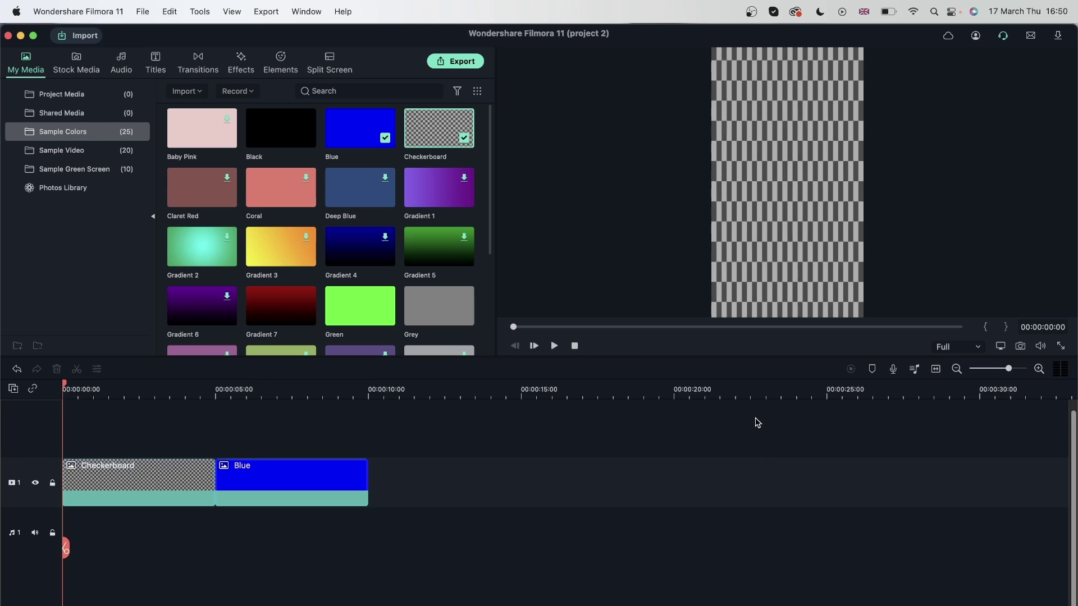
- Close the project and view the recent local and cloud project lists
left_click(8, 36)
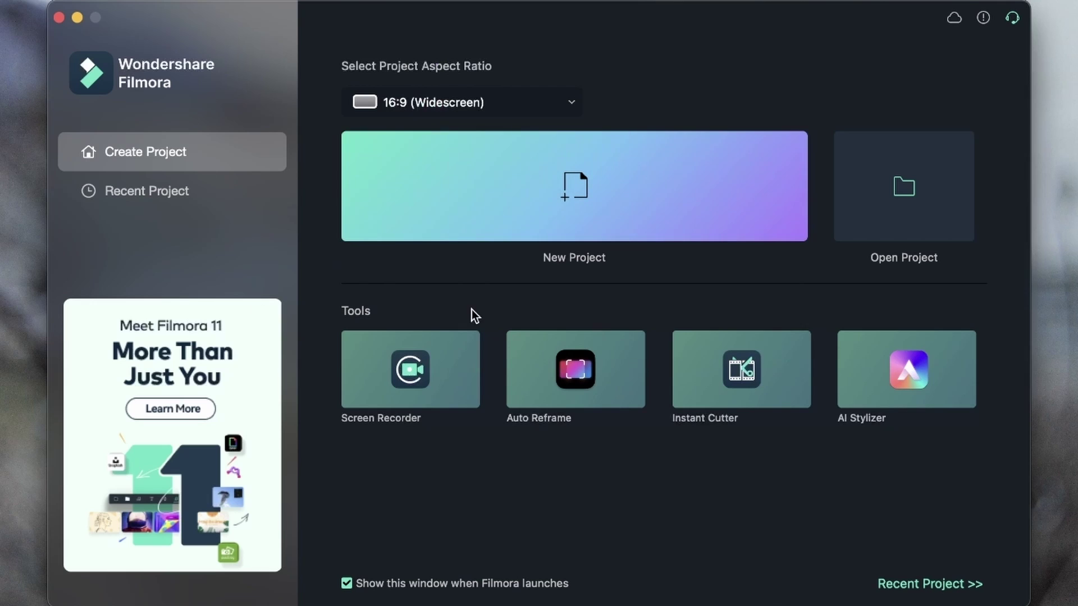
left_click(151, 201)
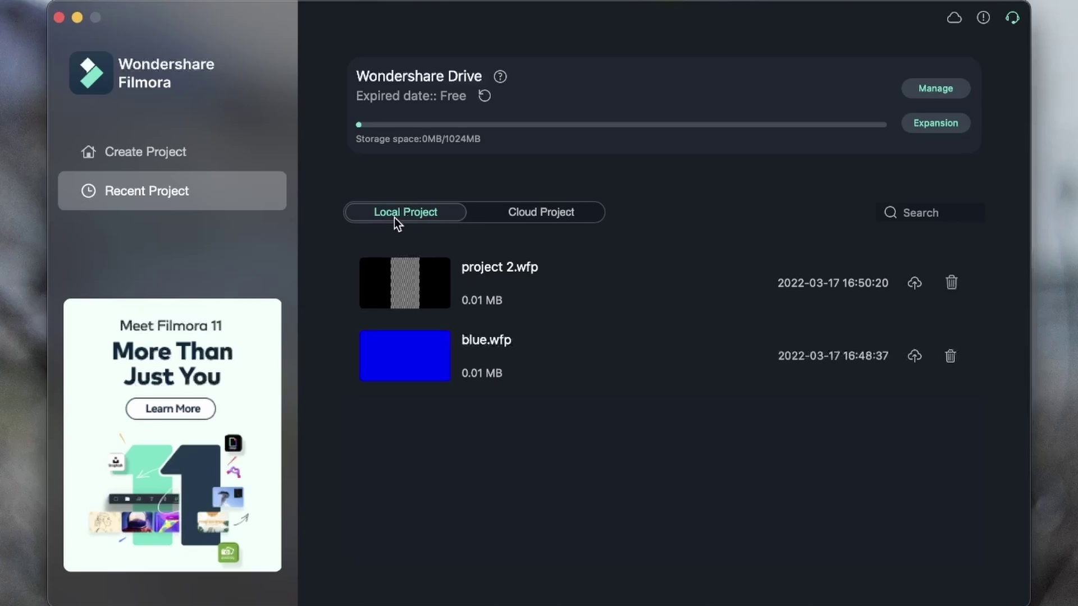
left_click(568, 216)
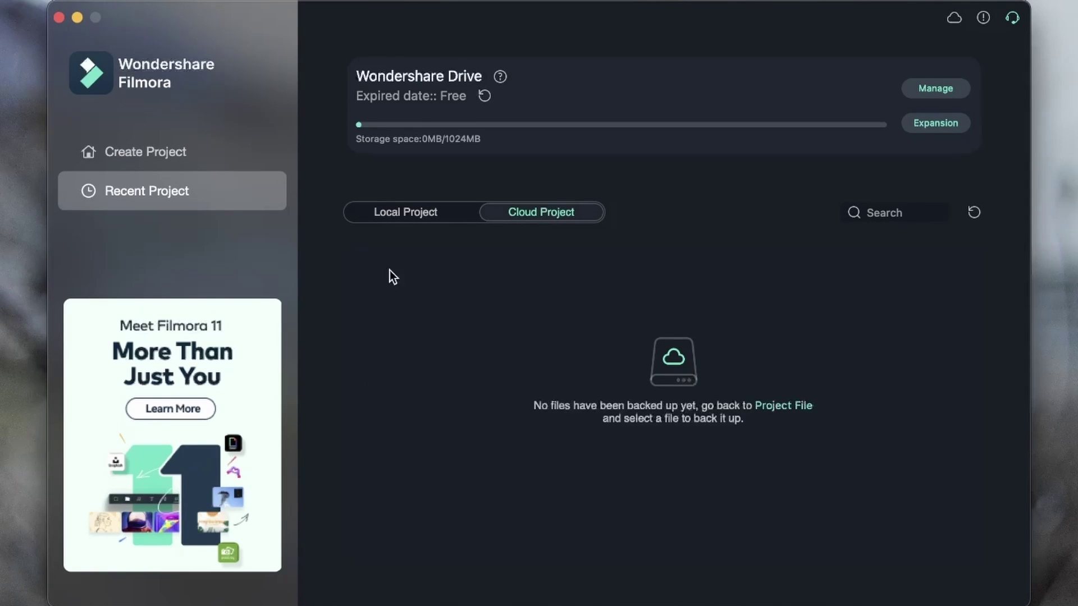
- Back up project 2.wfp from the local projects to Wondershare Drive and show the cloud projects
left_click(404, 216)
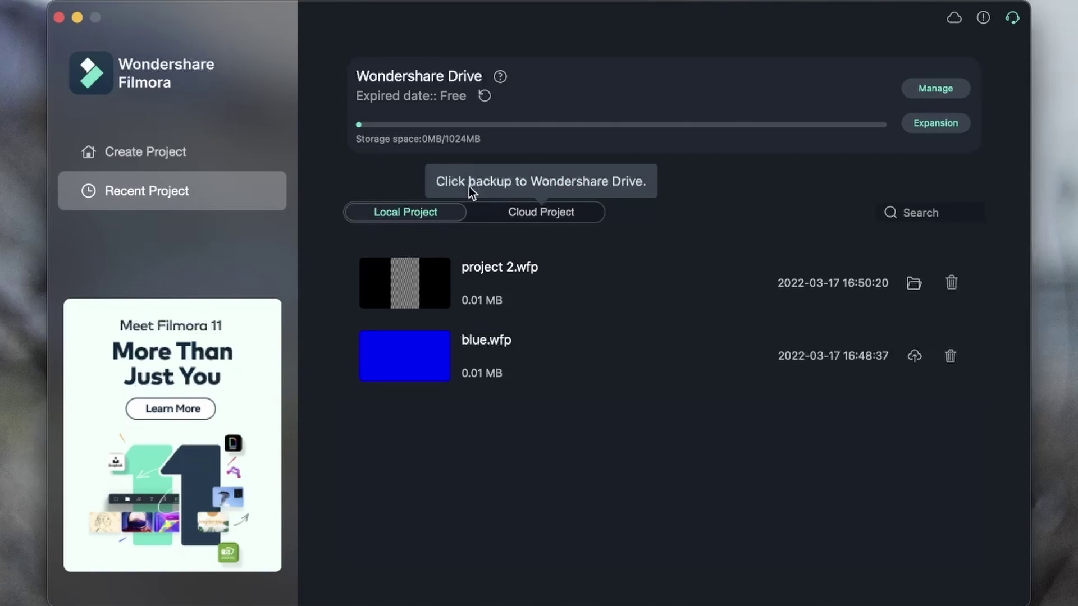
left_click(523, 215)
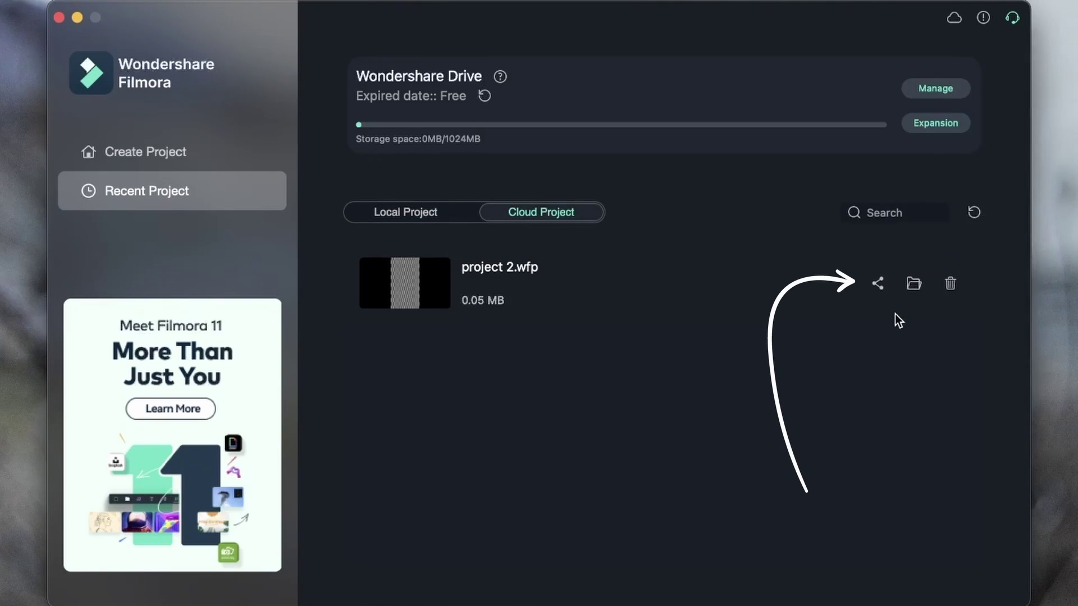
- Create a share link for the cloud project project 2.wfp with an access code and a validity period of 7 days, and close the link dialog
left_click(878, 283)
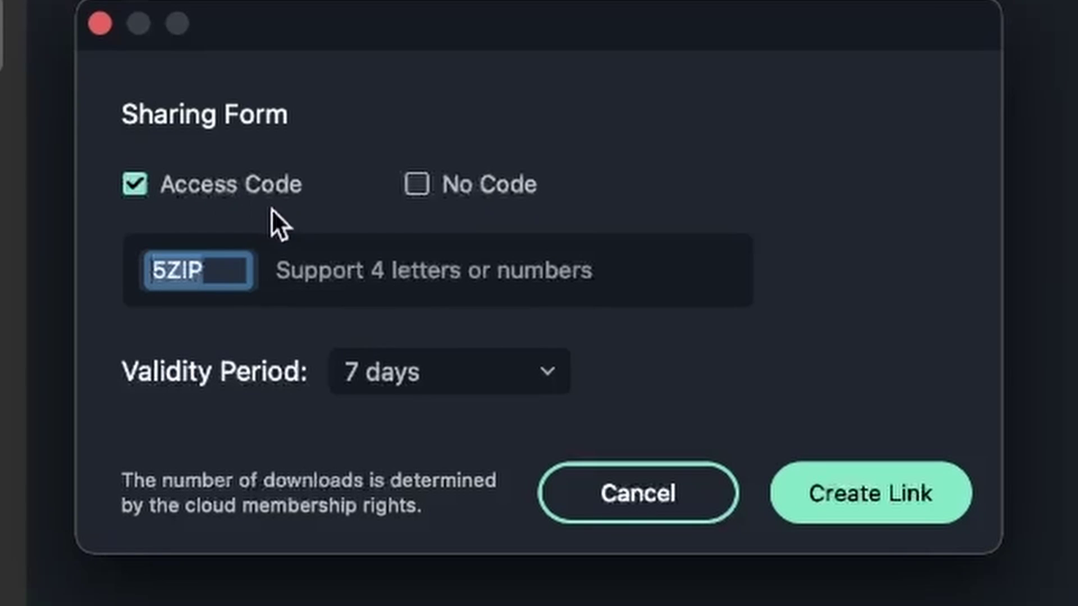
left_click(416, 188)
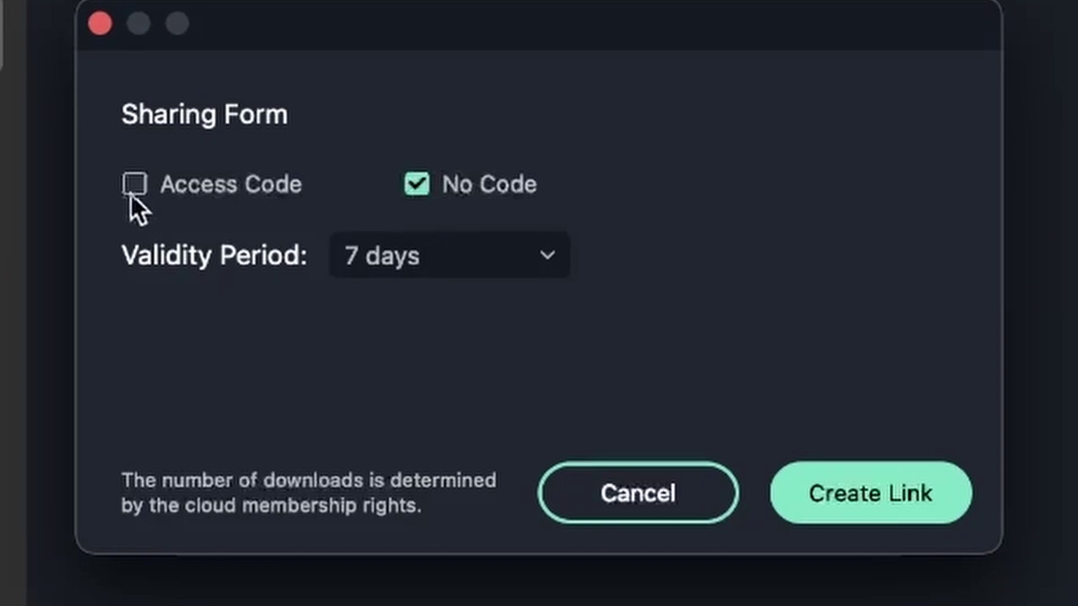
left_click(541, 255)
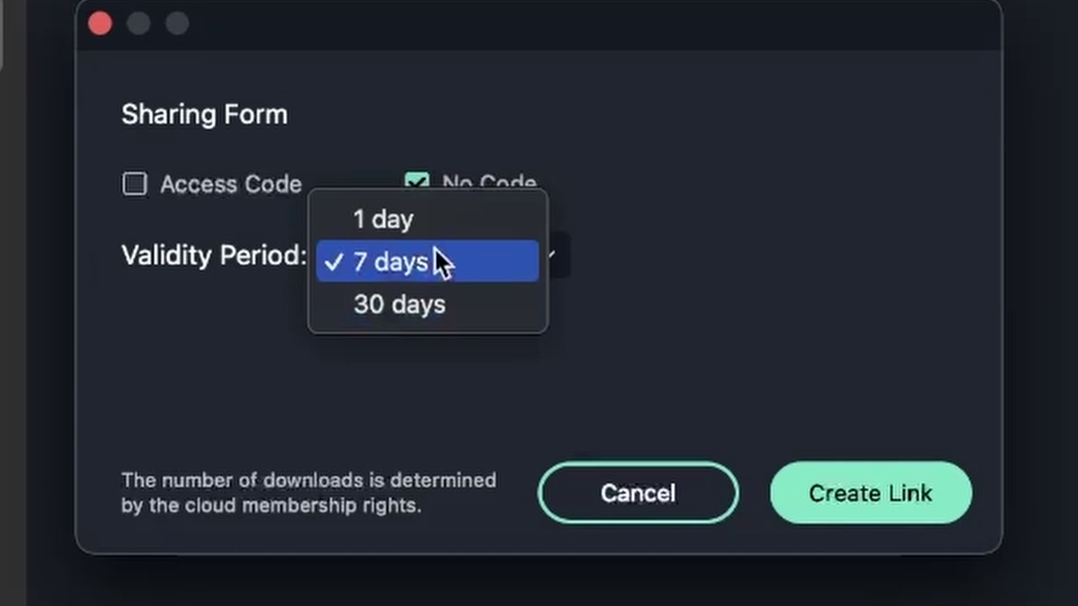
left_click(437, 220)
left_click(446, 268)
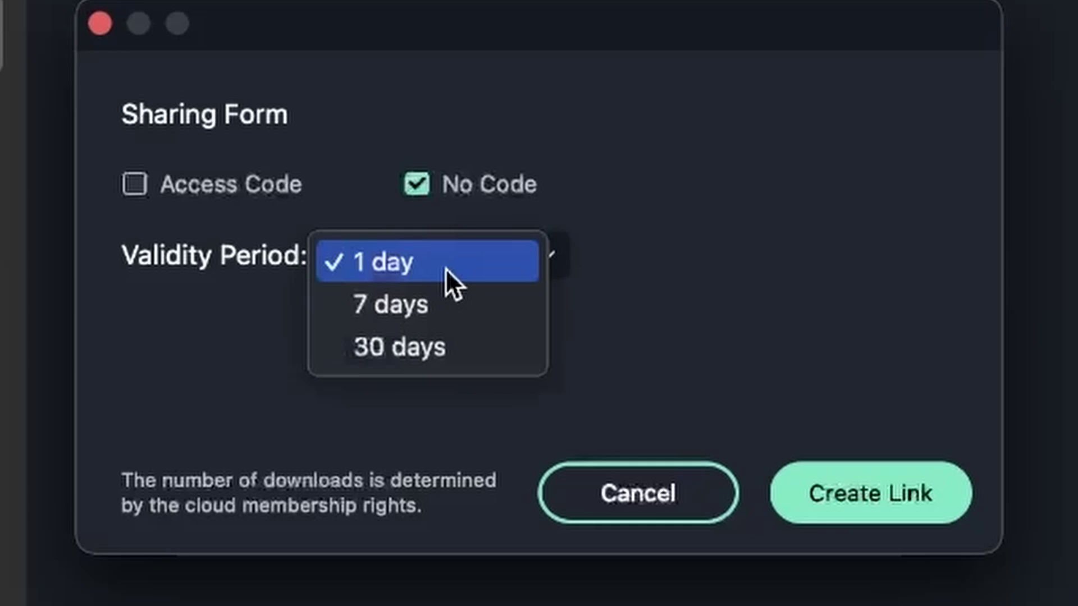
left_click(438, 318)
left_click(133, 187)
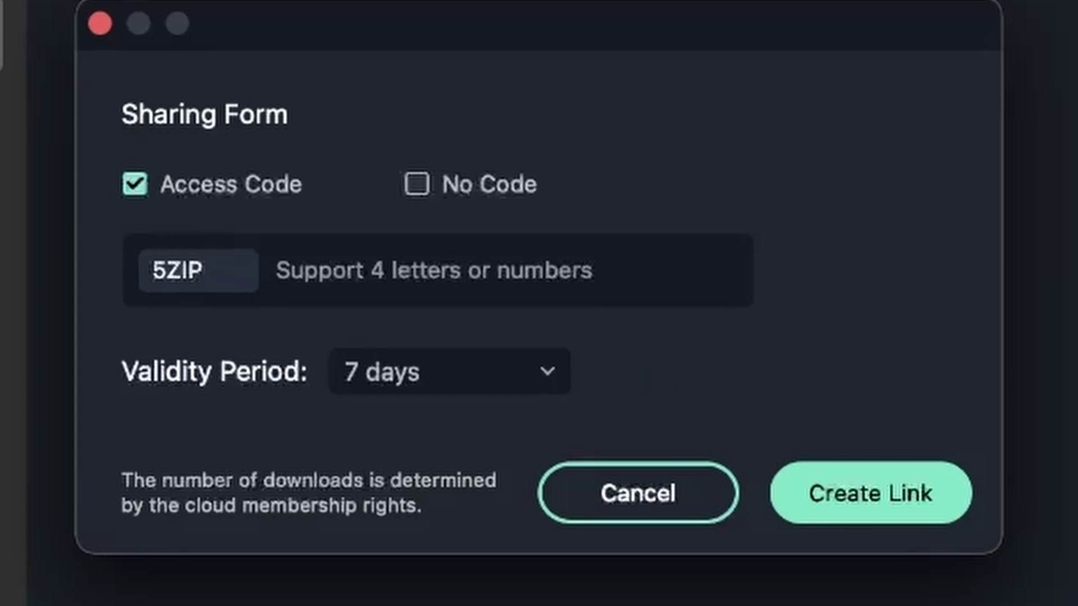
left_click(888, 498)
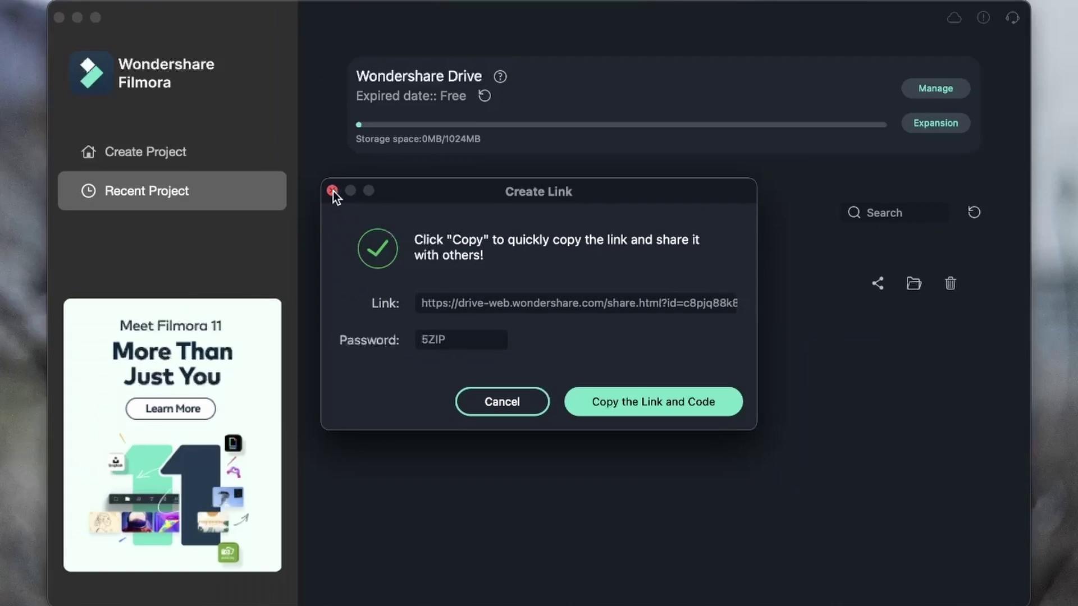
left_click(244, 132)
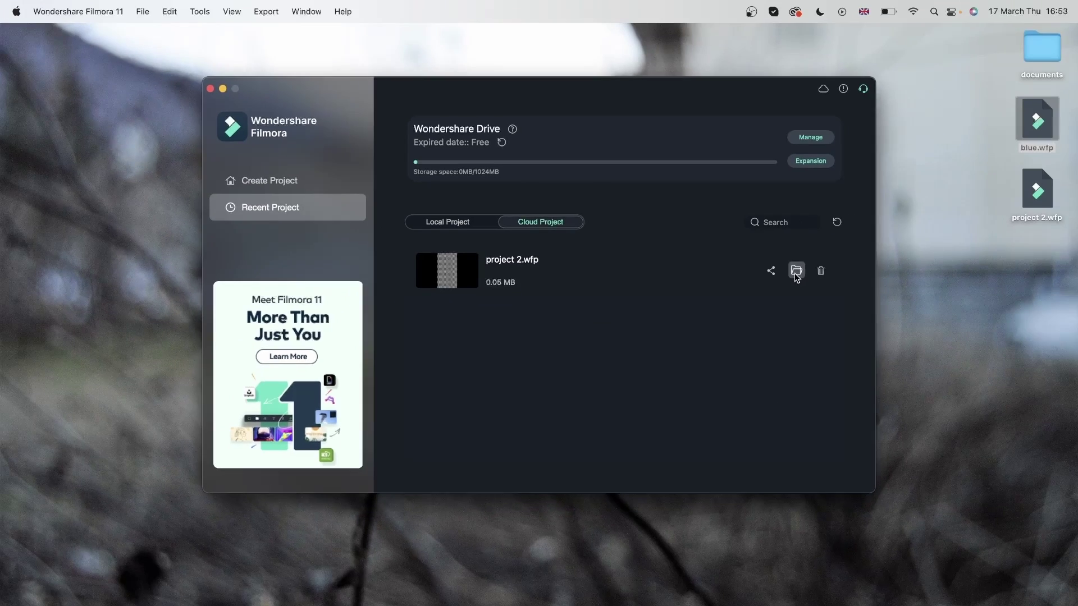
- Open project 2.wfp from the cloud projects and move the playhead into the Checkerboard clip
left_click(912, 286)
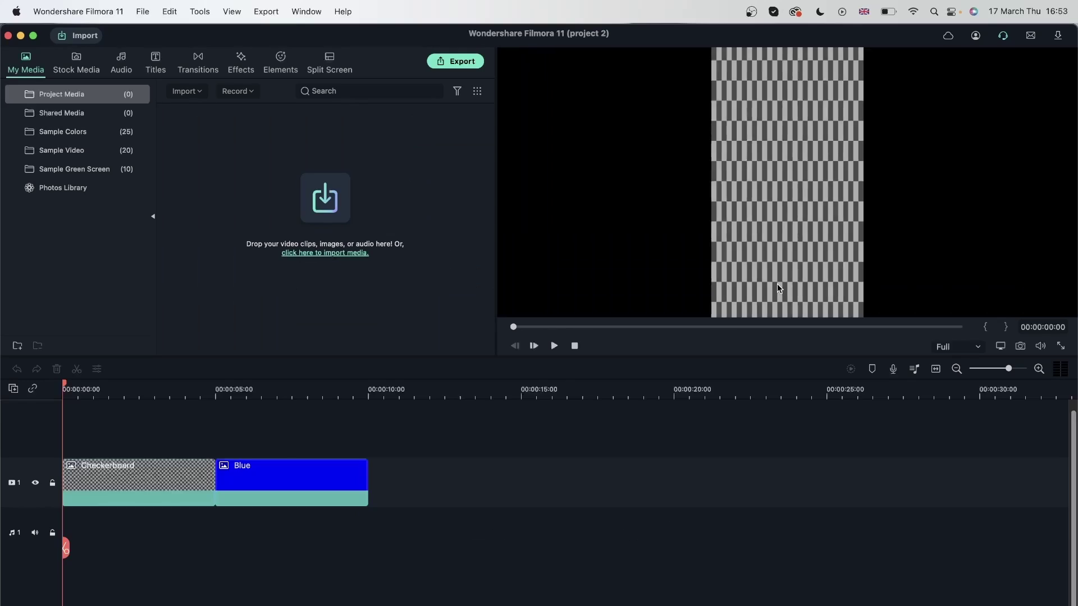
left_click(124, 389)
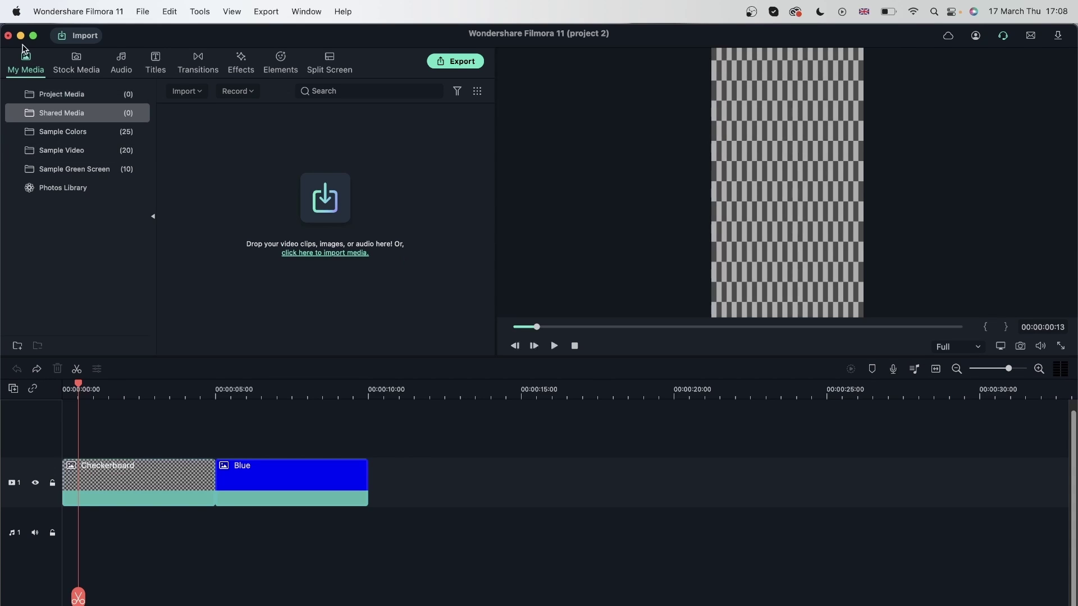
- Start a new 16:9 (Widescreen) project and save the changes made to project 2
left_click(142, 12)
mouse_move(168, 34)
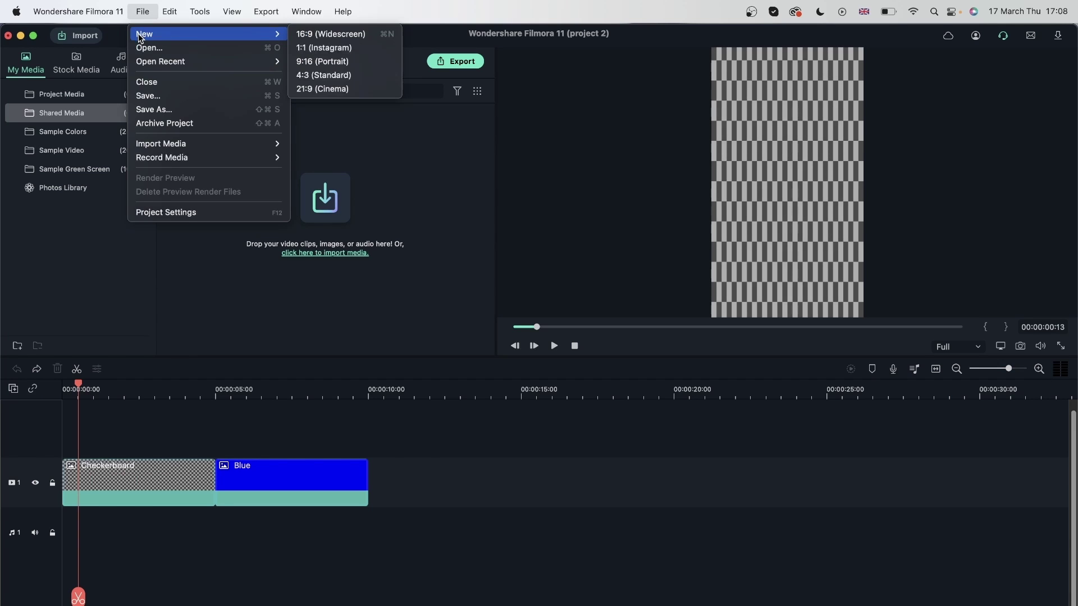
left_click(302, 37)
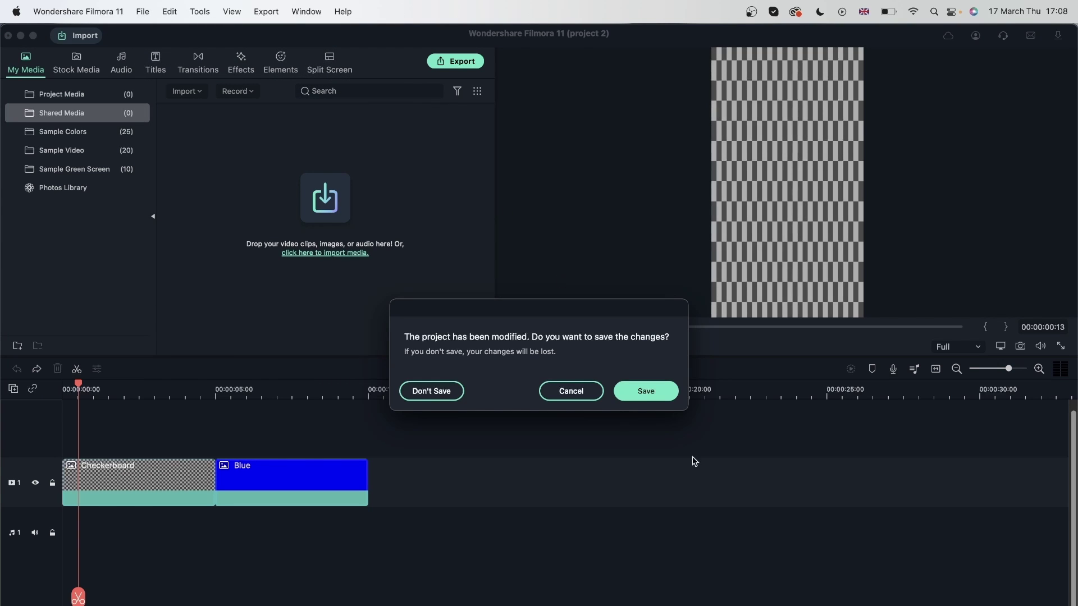
left_click(645, 391)
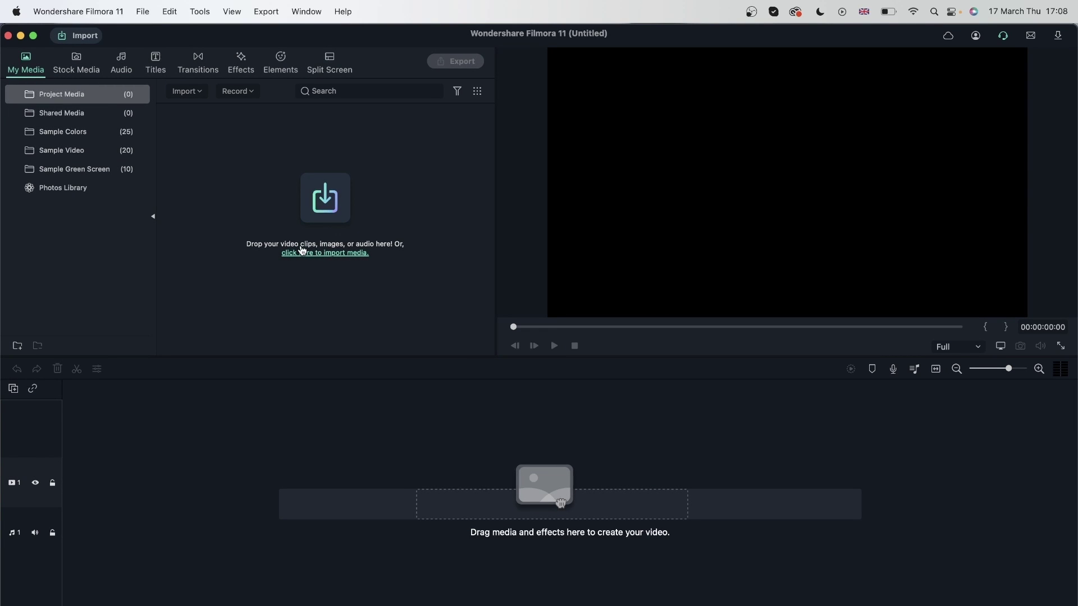
- Import the Funky-House-Party WAV audio and the AdobeStock_399816884.jpeg photo from Downloads into the project media
left_click(65, 144)
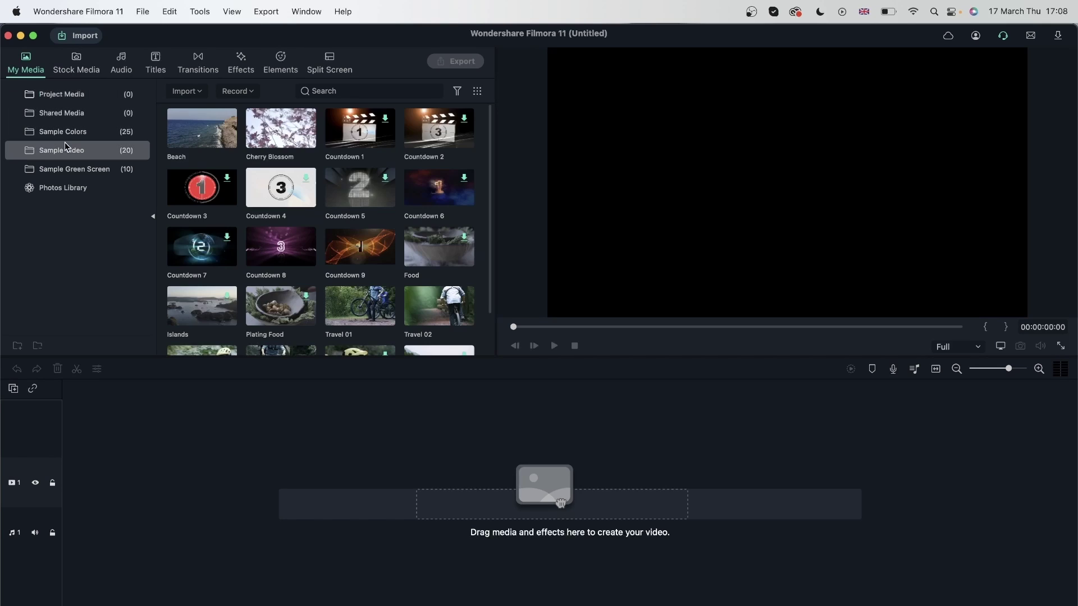
left_click(66, 136)
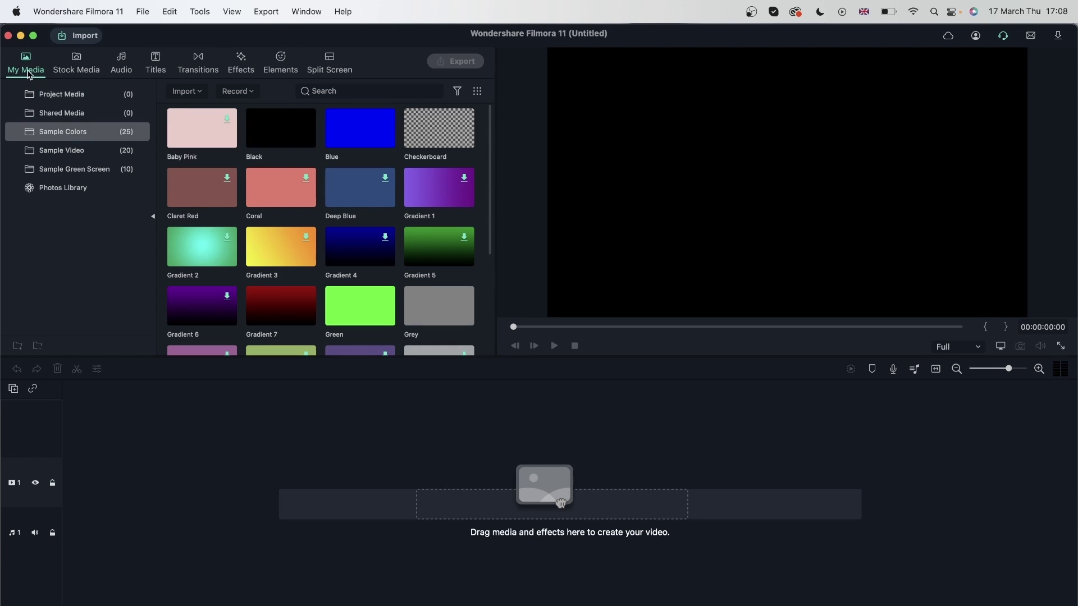
left_click(87, 101)
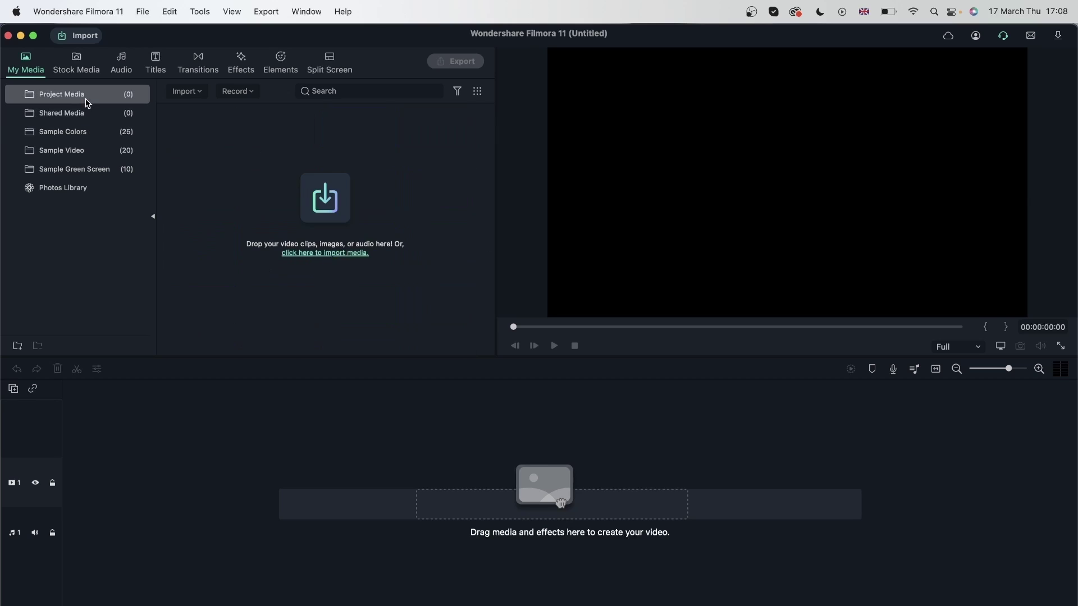
left_click(325, 253)
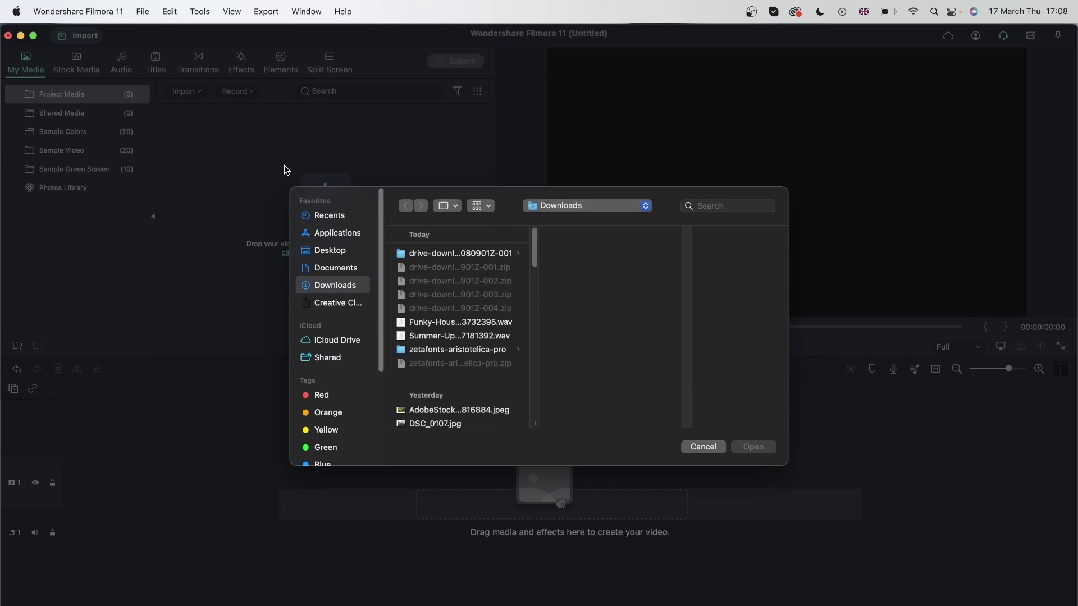
left_click(480, 328)
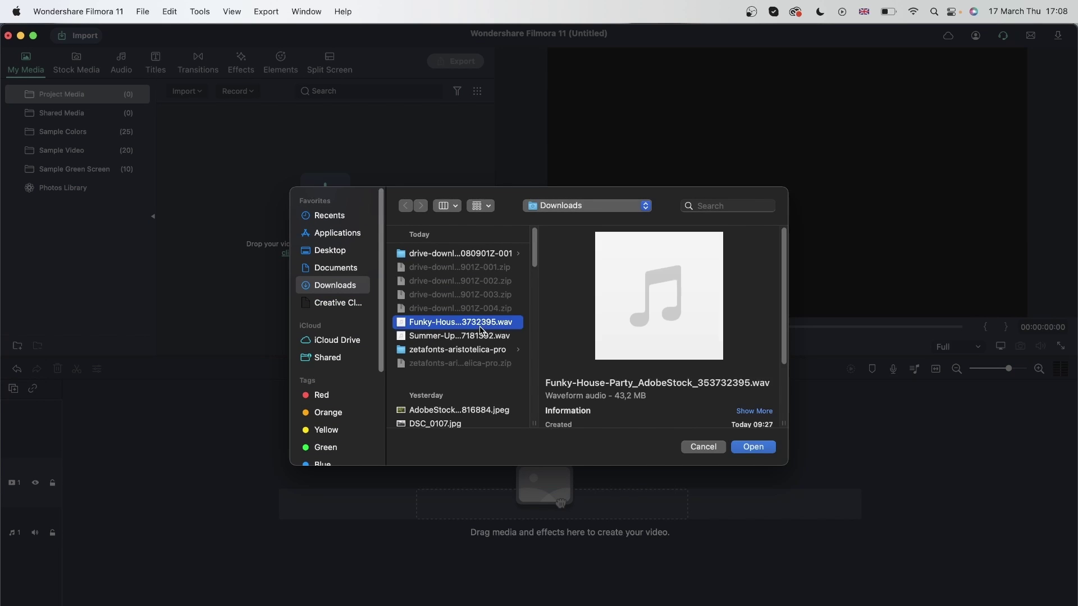
left_click(482, 413, "super")
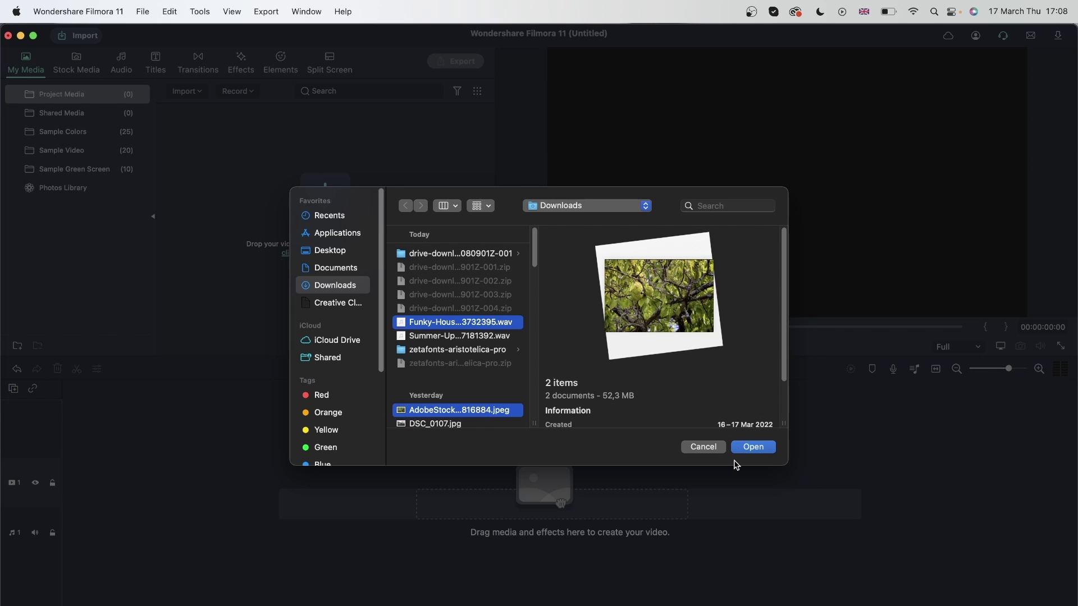
left_click(753, 446)
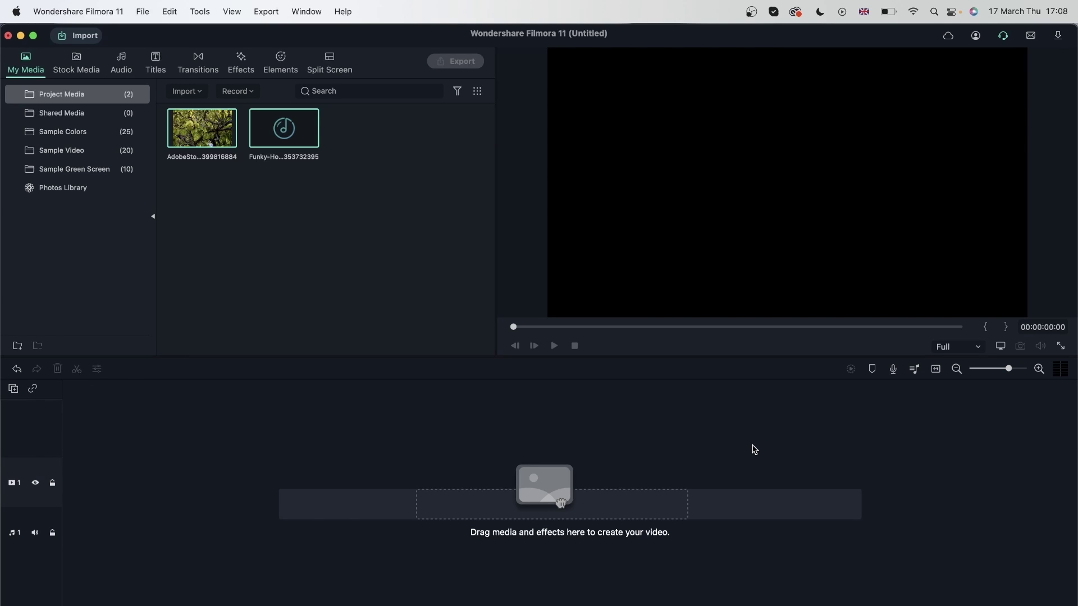
- Preview the tree photo, and place it on video track 1 and the Funky-House-Party audio on audio track 1, both at the timeline's start
left_click(176, 212)
left_click(203, 132)
key("Right")
left_click(205, 137)
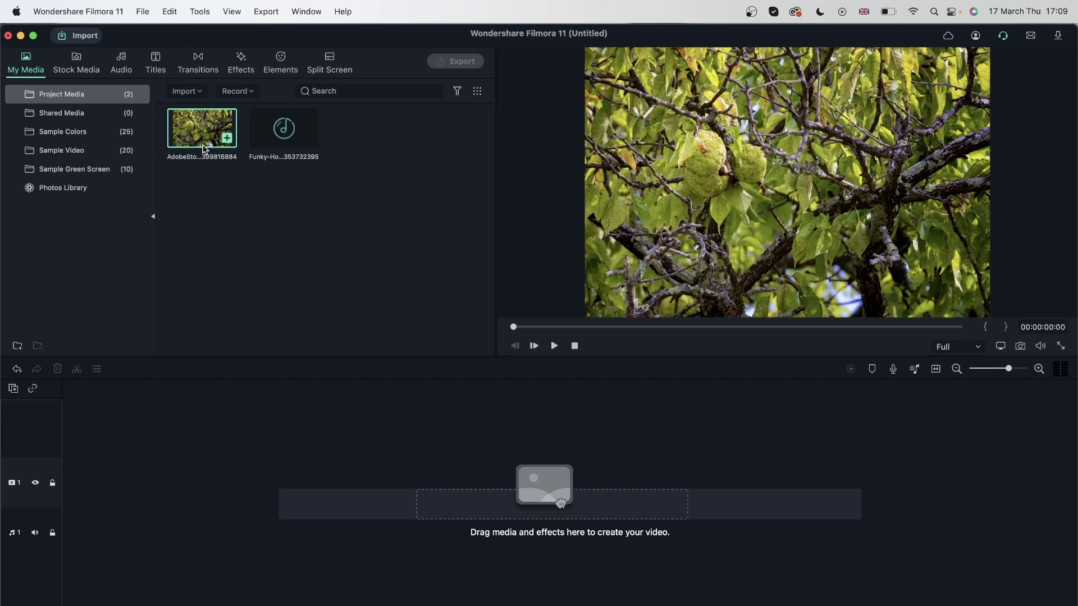
left_click_drag(206, 137, 72, 486)
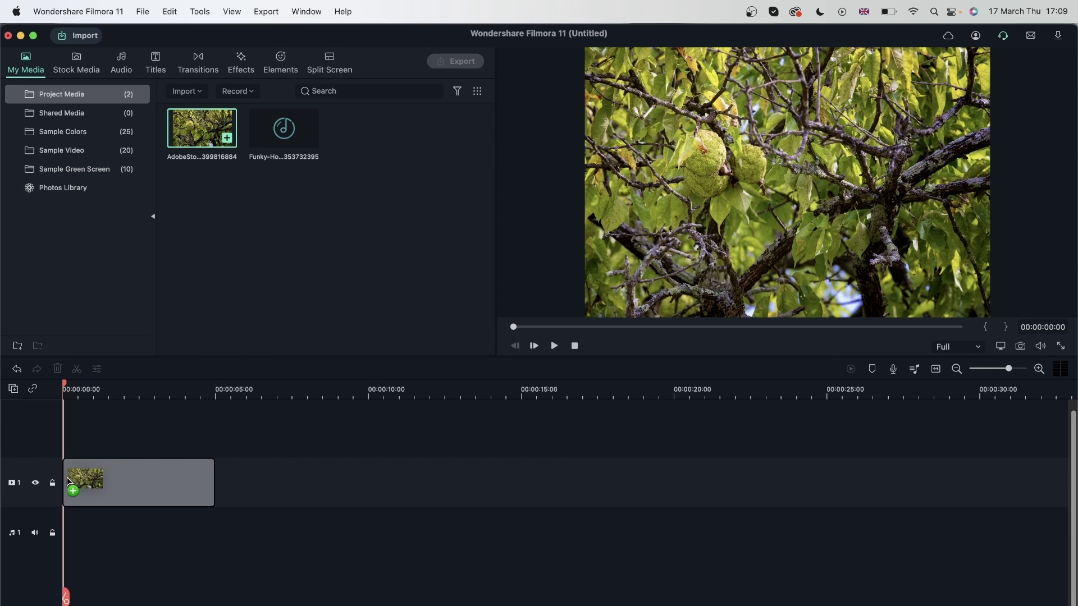
left_click_drag(306, 138, 65, 506)
- Split the Funky-House-Party audio at 00:00:05:15 and delete the part after the cut
left_click(233, 388)
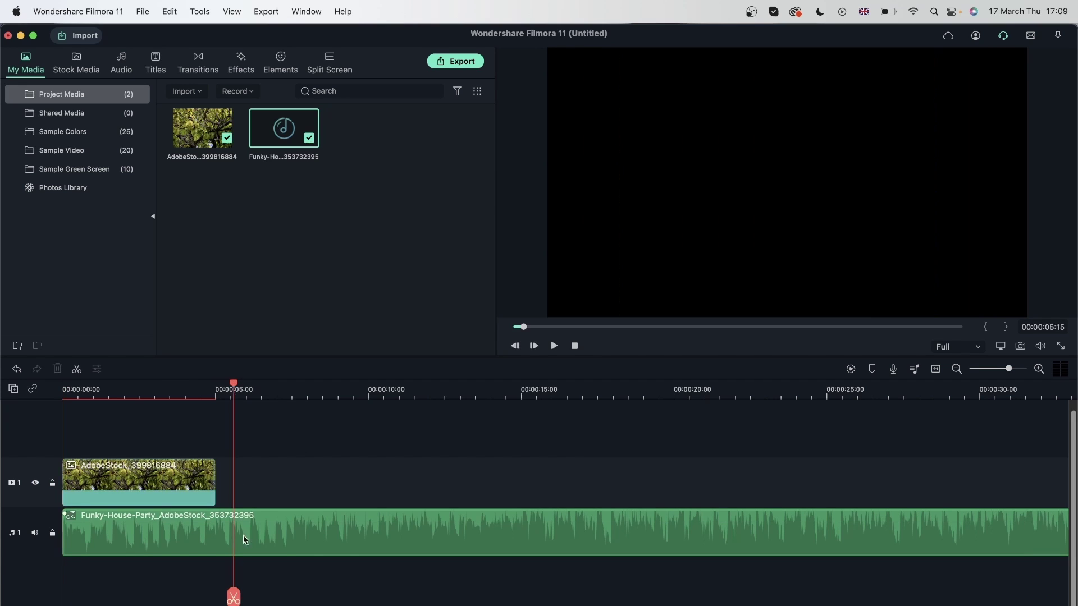
left_click(233, 596)
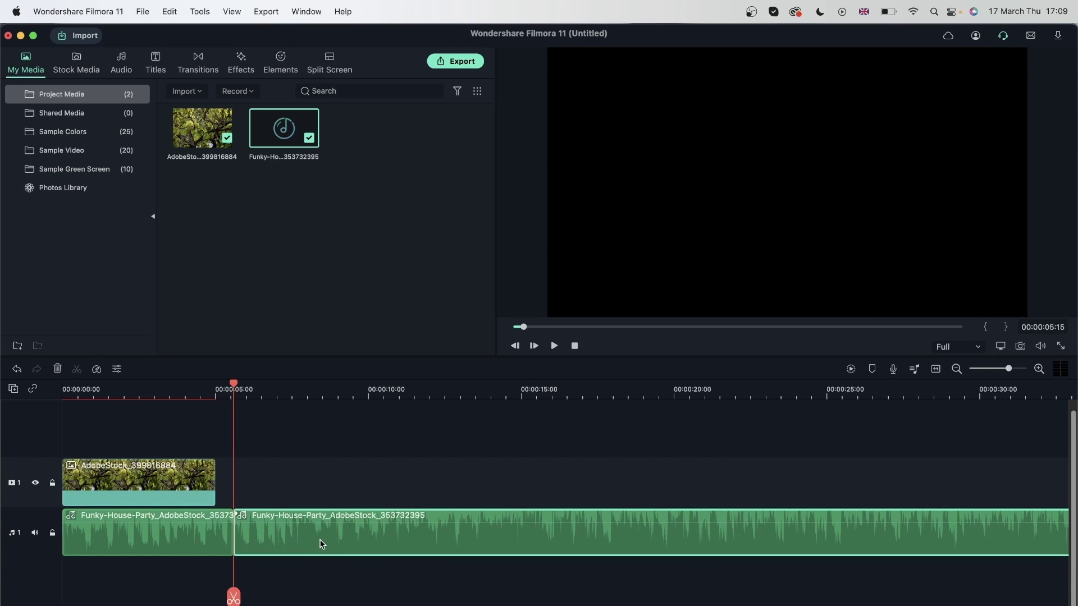
key("Delete")
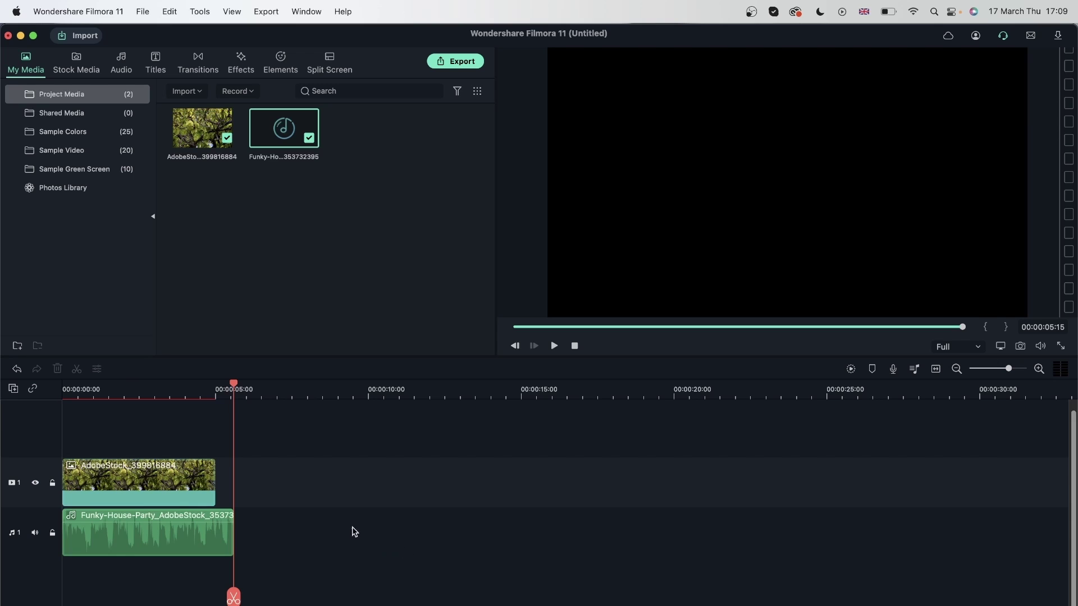
- Save the project to the Desktop under the name photo project and check its file there
left_click(143, 12)
left_click(188, 110)
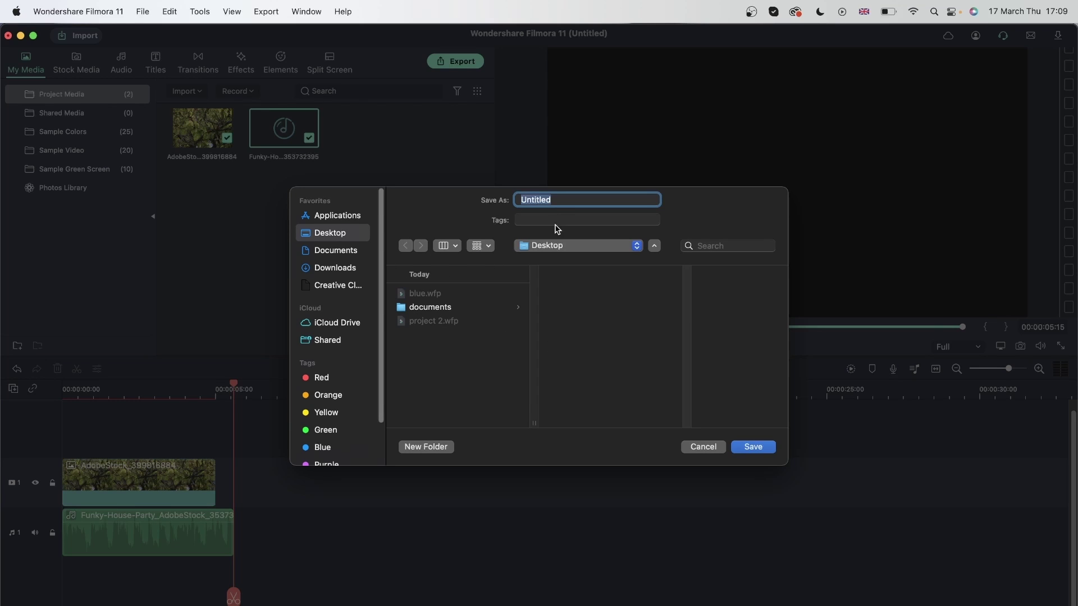
type("photo project")
key("Return")
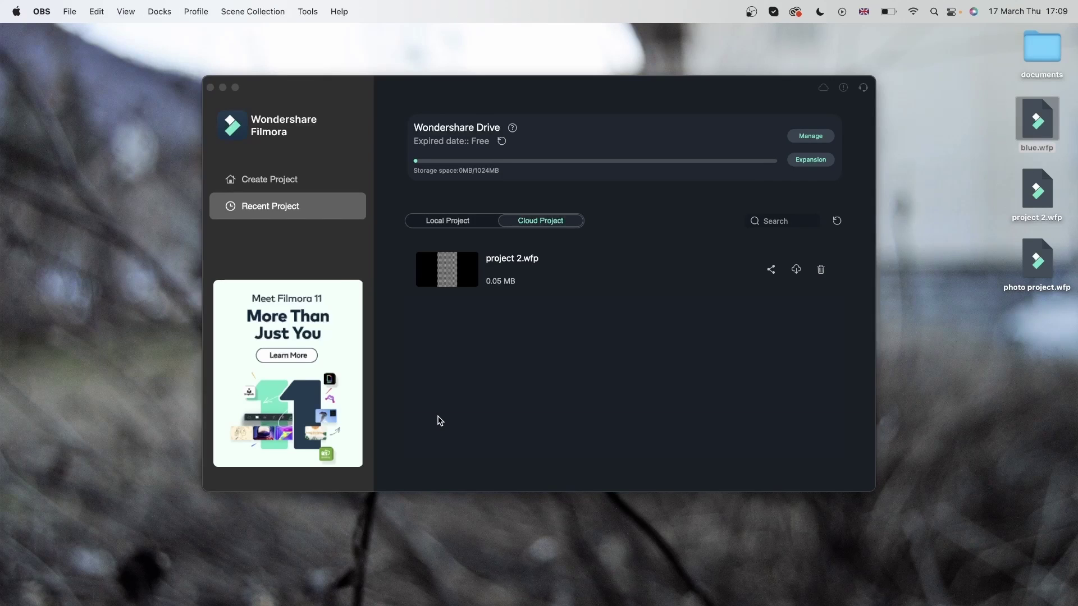
left_click(1041, 266)
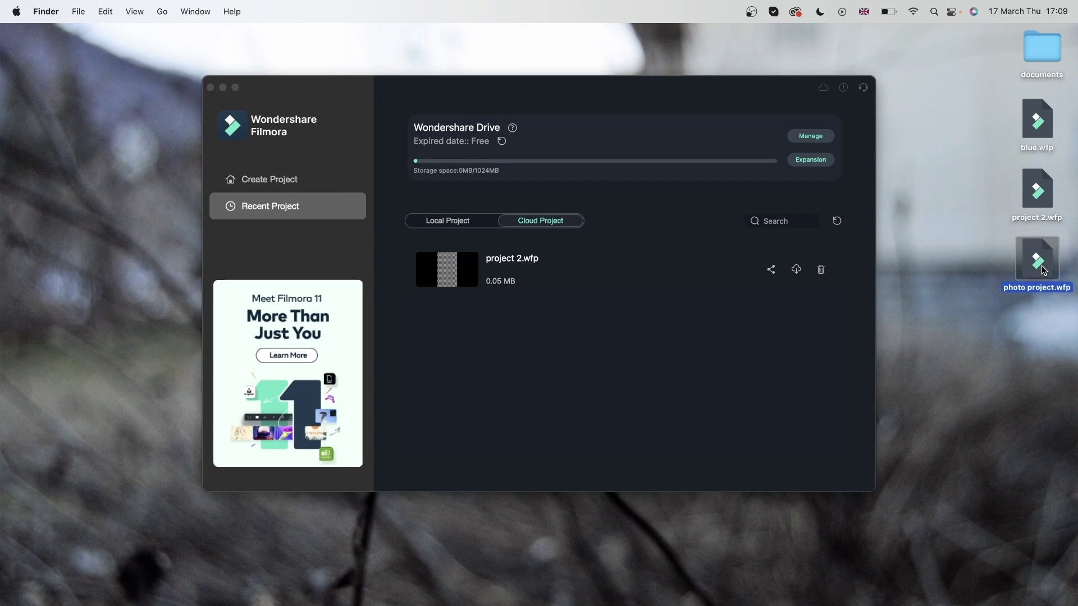
left_click(992, 452)
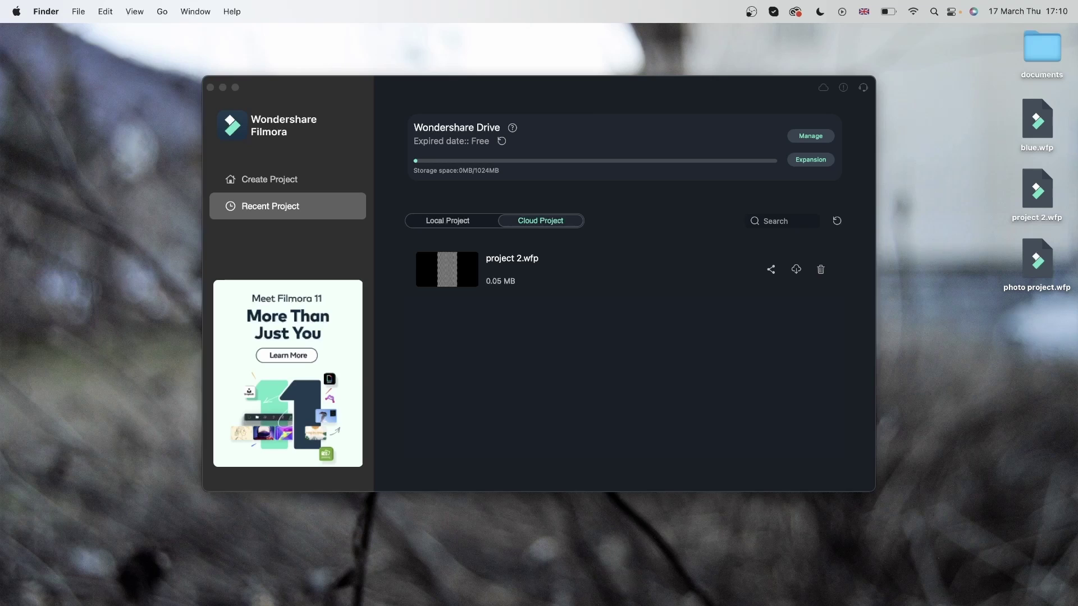
- Move the Funky-House-Party WAV and AdobeStock_399816884.jpeg from Downloads to the Desktop in Finder, and close the Finder window
key("super+n")
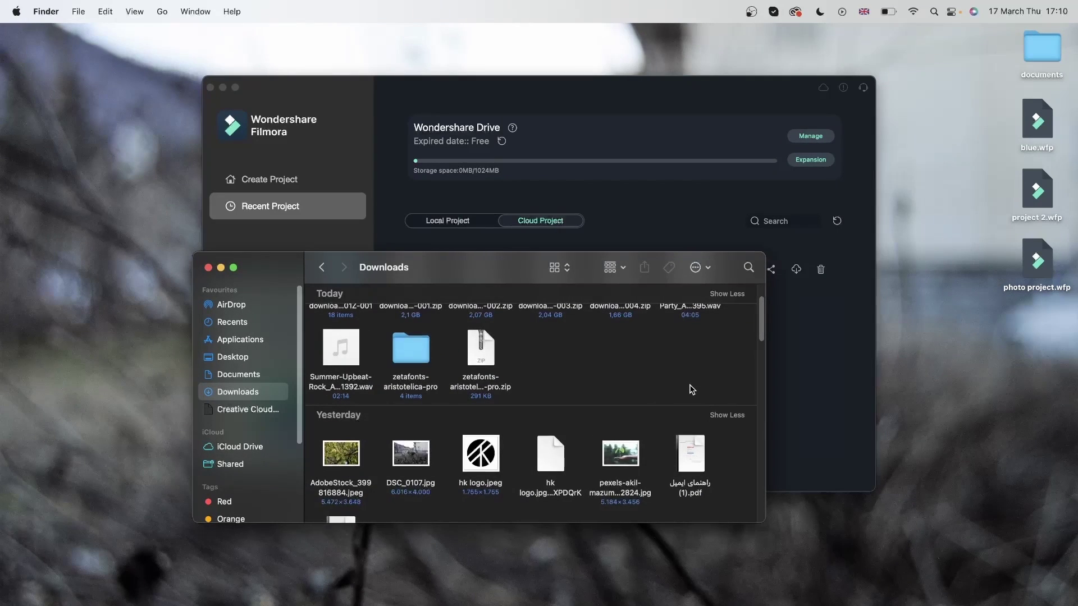
scroll(691, 389, "up", 1)
left_click(691, 323)
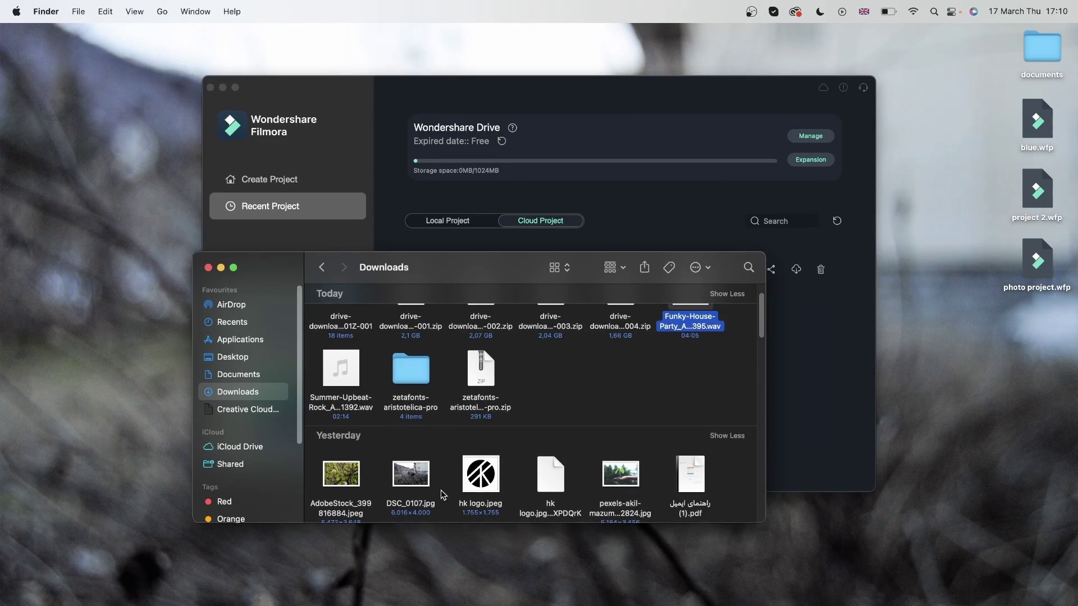
left_click(343, 476, "super")
right_click(344, 477)
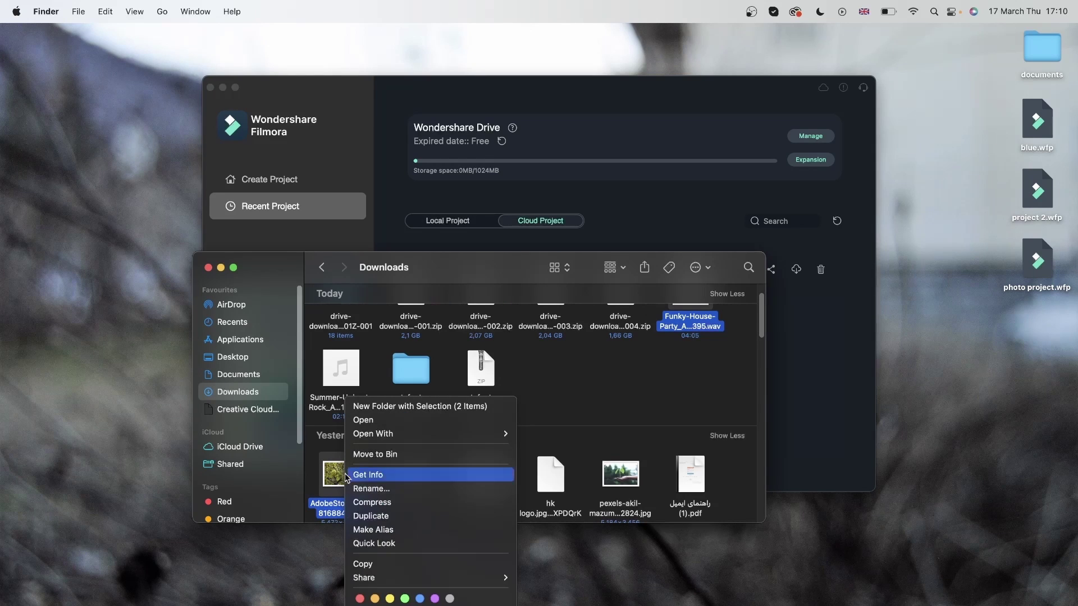
left_click(331, 482)
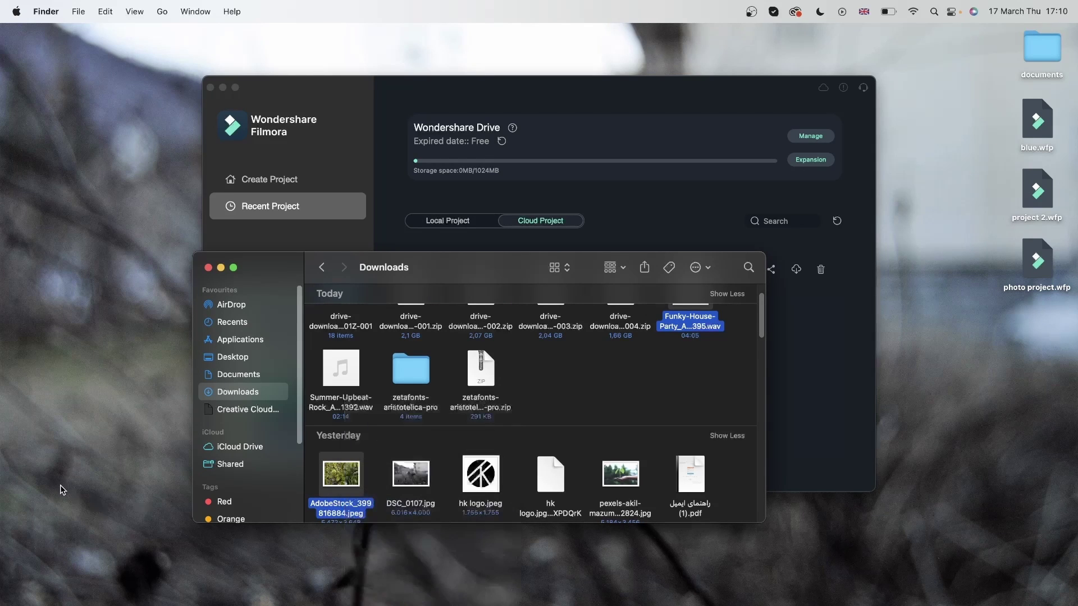
left_click_drag(352, 474, 62, 401)
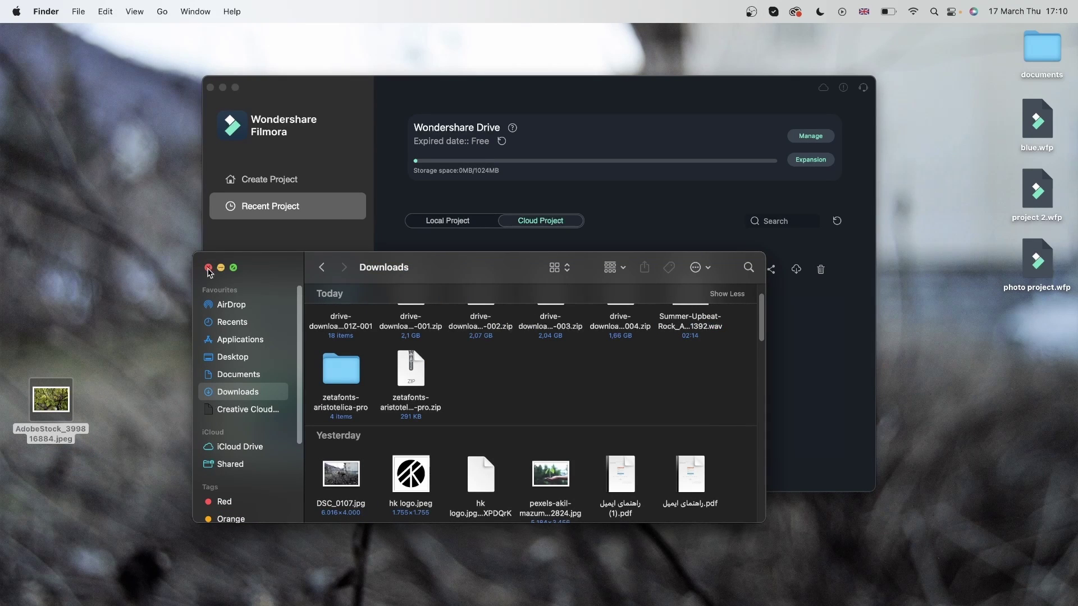
left_click(220, 269)
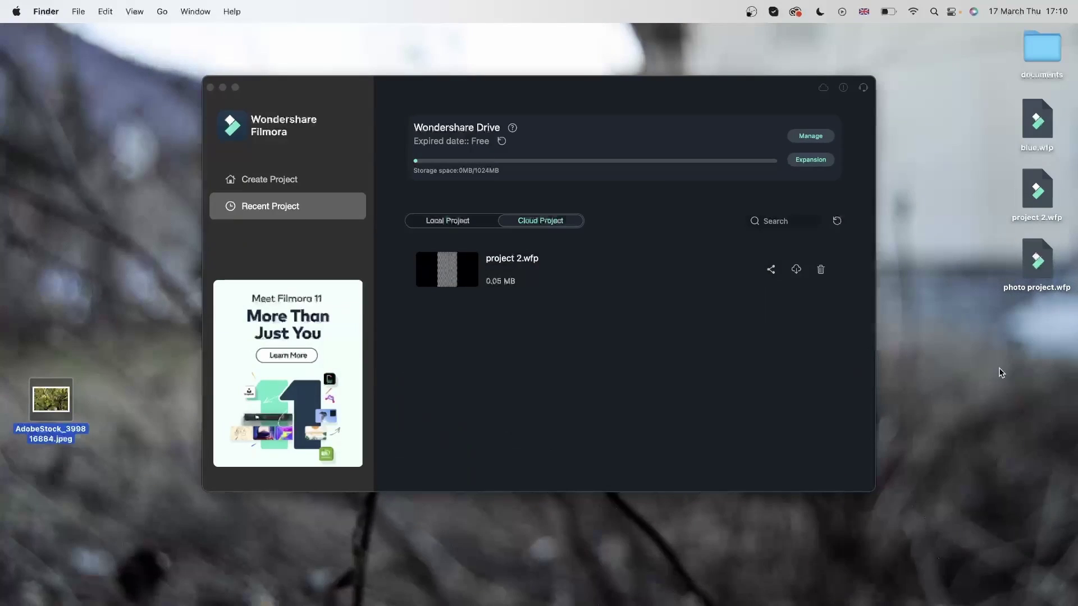
- Open photo project.wfp from the Desktop in Filmora
double_click(1036, 264)
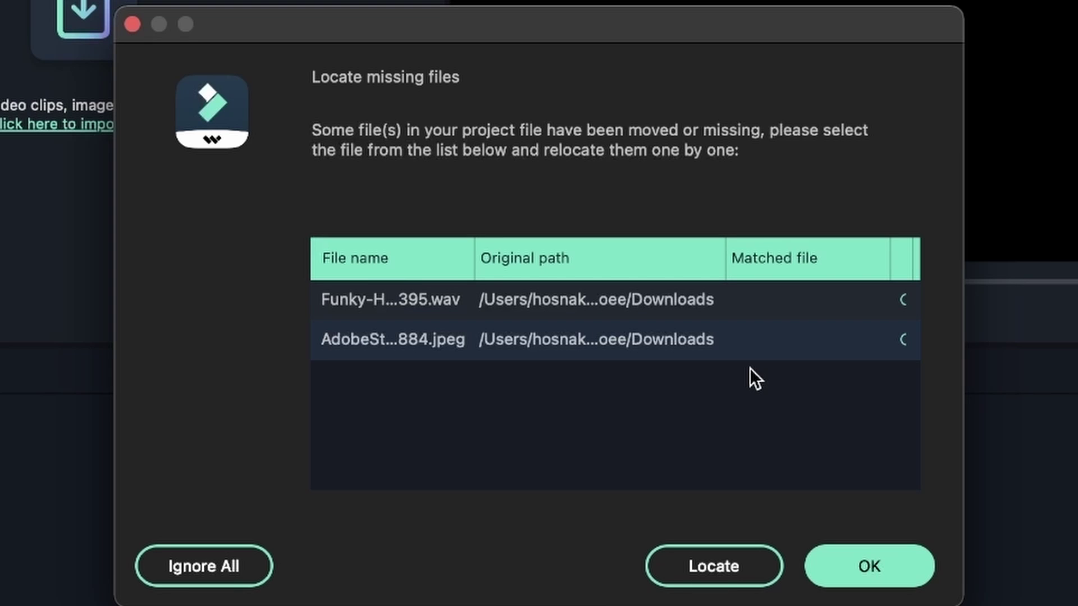
- Relink the missing Funky-House-Party WAV to its copy on the Desktop so the project's moved media loads
left_click(726, 568)
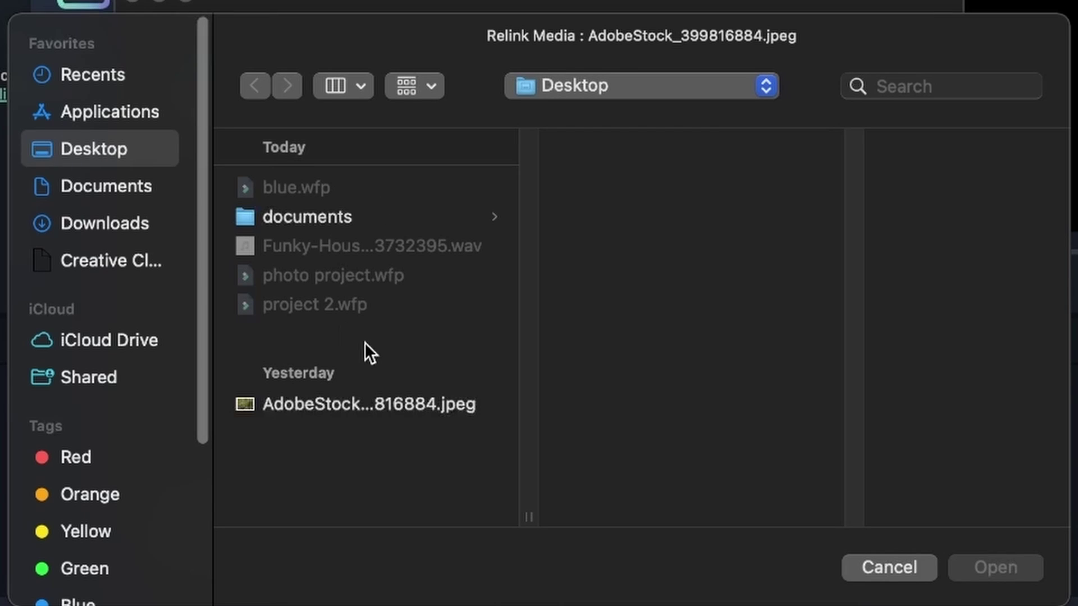
left_click(913, 566)
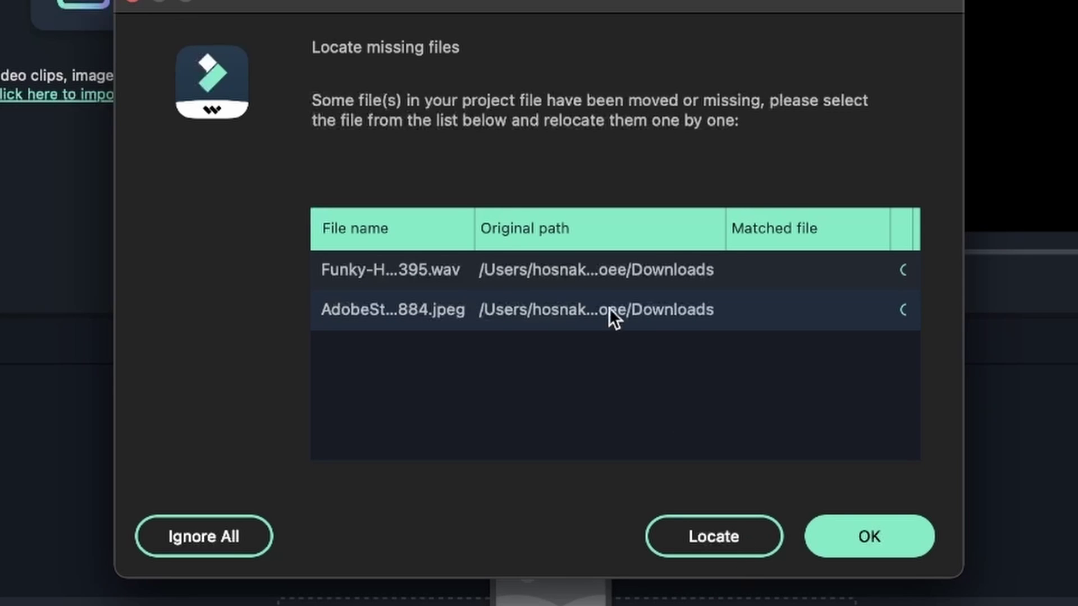
left_click(732, 531)
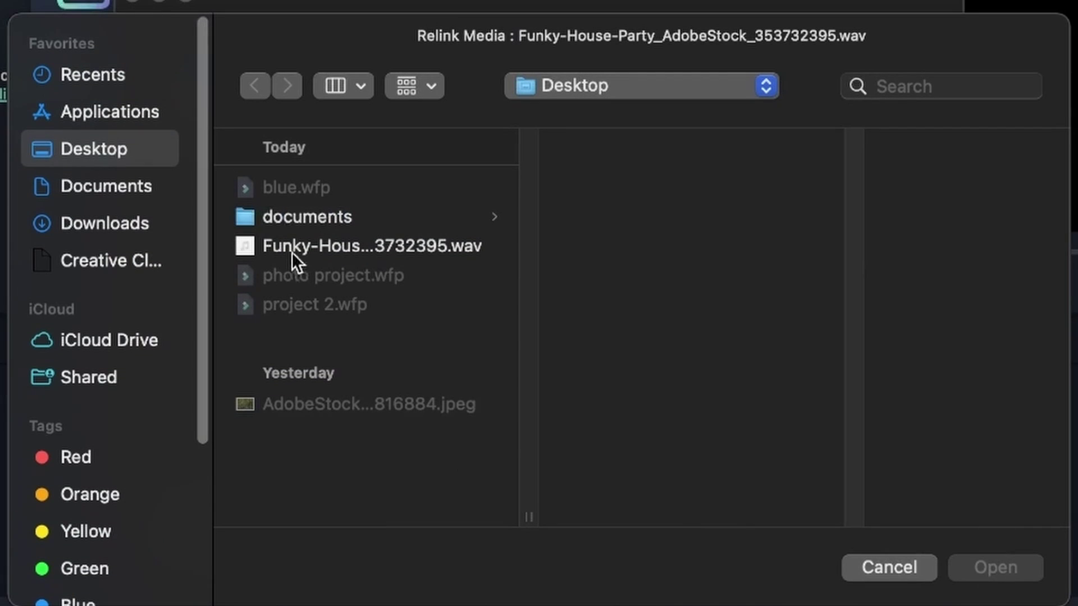
left_click(291, 251)
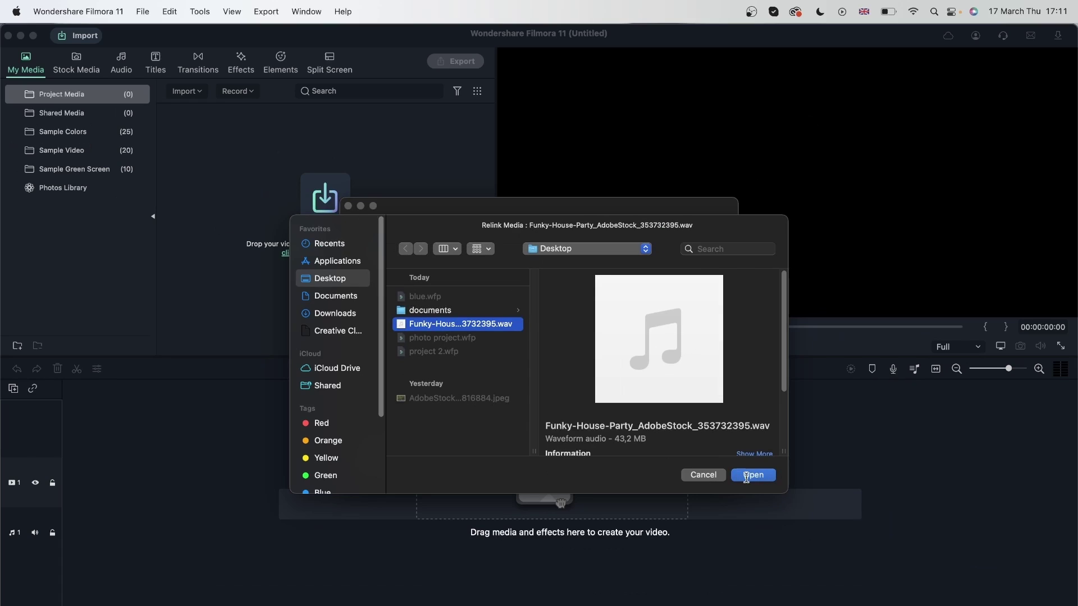
left_click(749, 476)
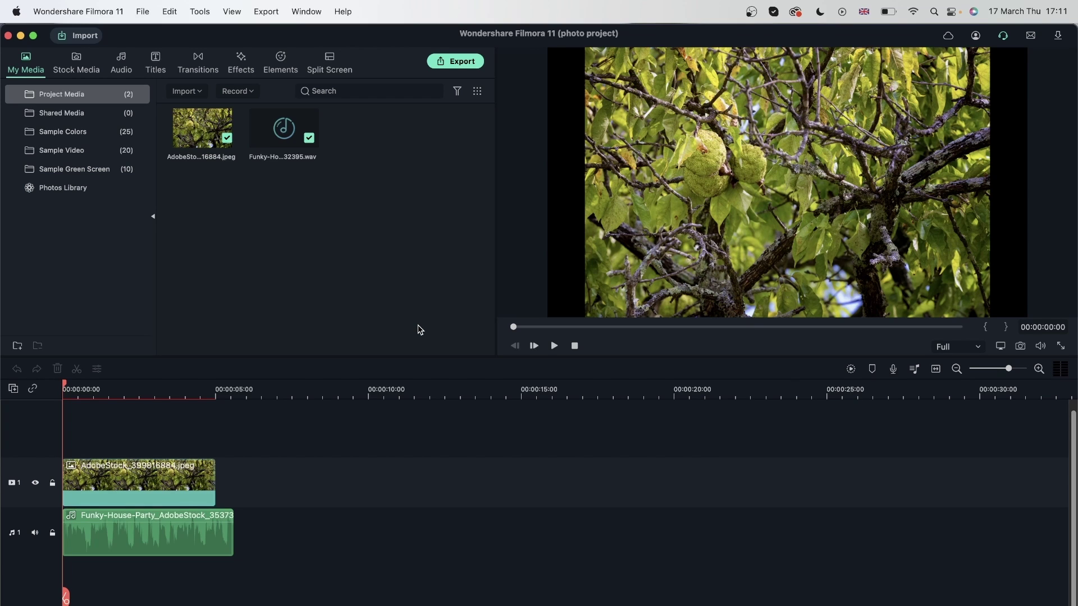
- Scrub the playhead to 00:00:02:17 and select the image and audio clips in turn to check the relinked media
left_click(71, 386)
left_click_drag(71, 386, 144, 404)
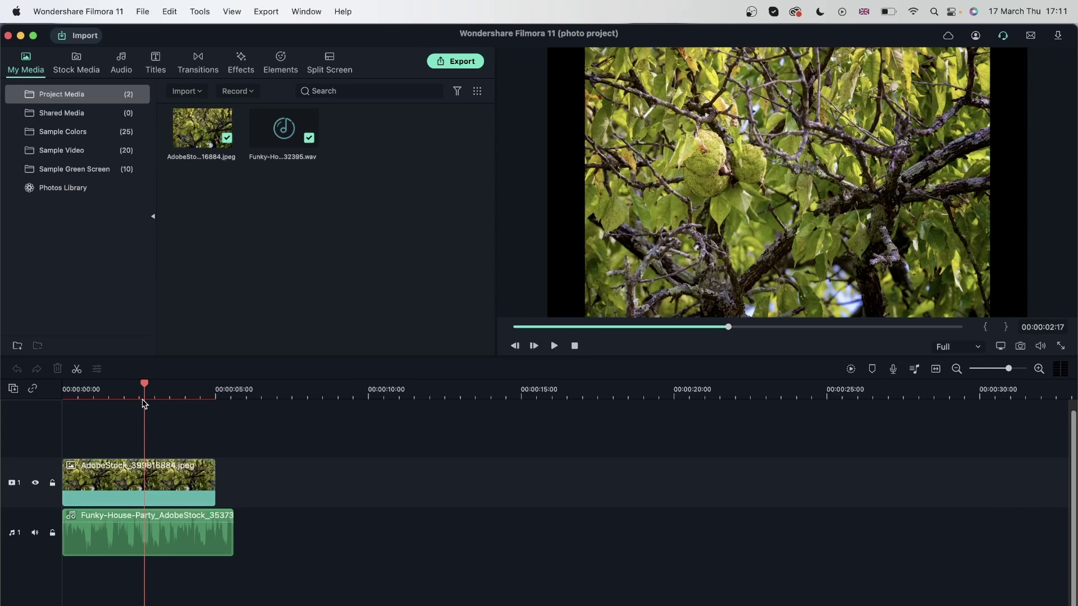
left_click(121, 487)
left_click(145, 539)
left_click(109, 481)
left_click(127, 539)
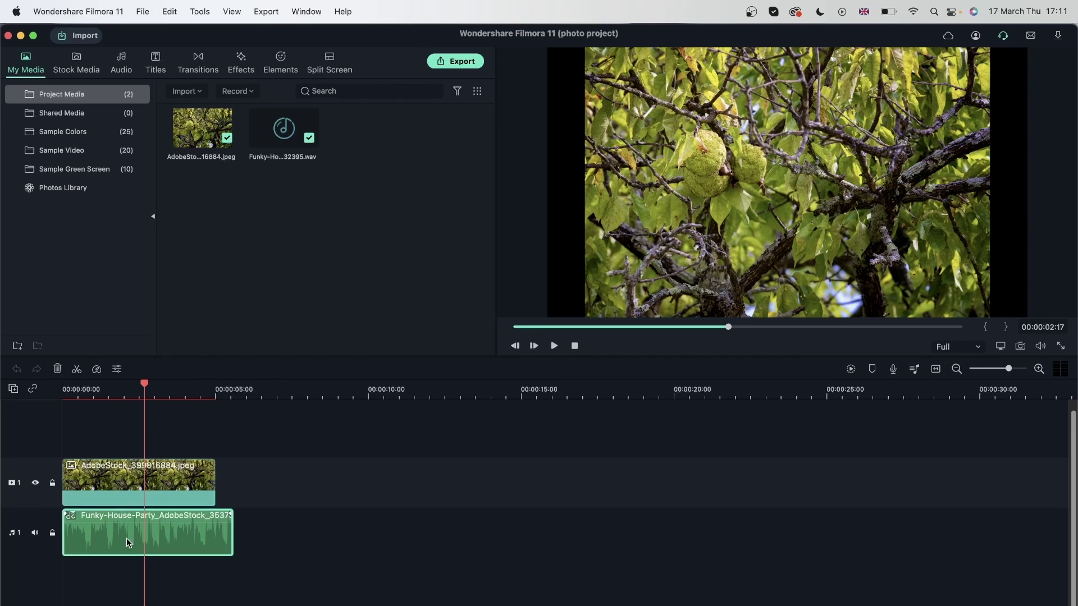
left_click(111, 478)
left_click(120, 536)
left_click(126, 479)
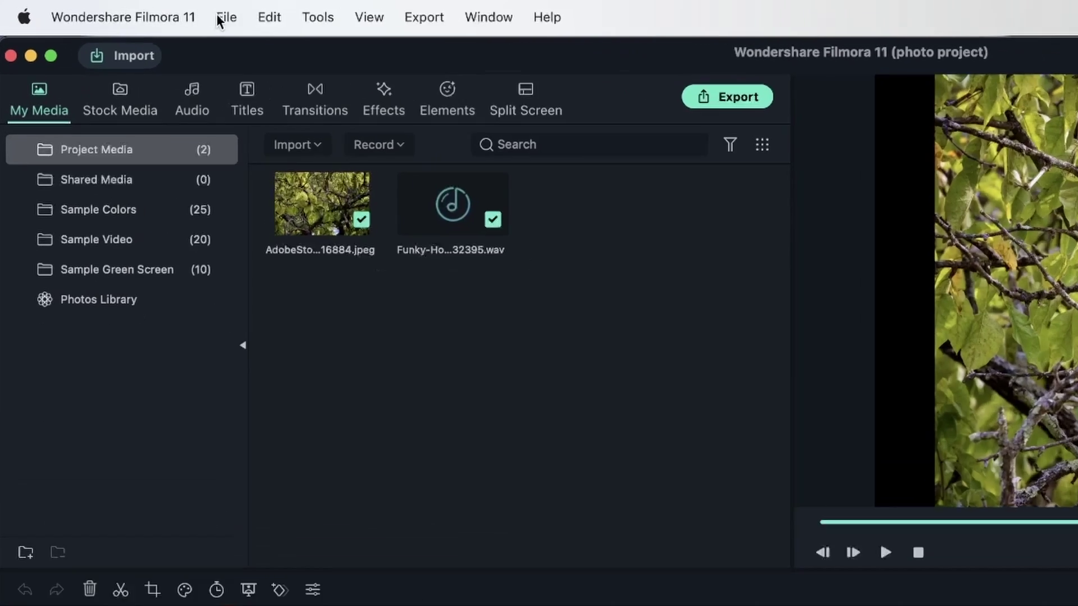
- Archive the project to the Desktop under the name photo project 2
left_click(142, 12)
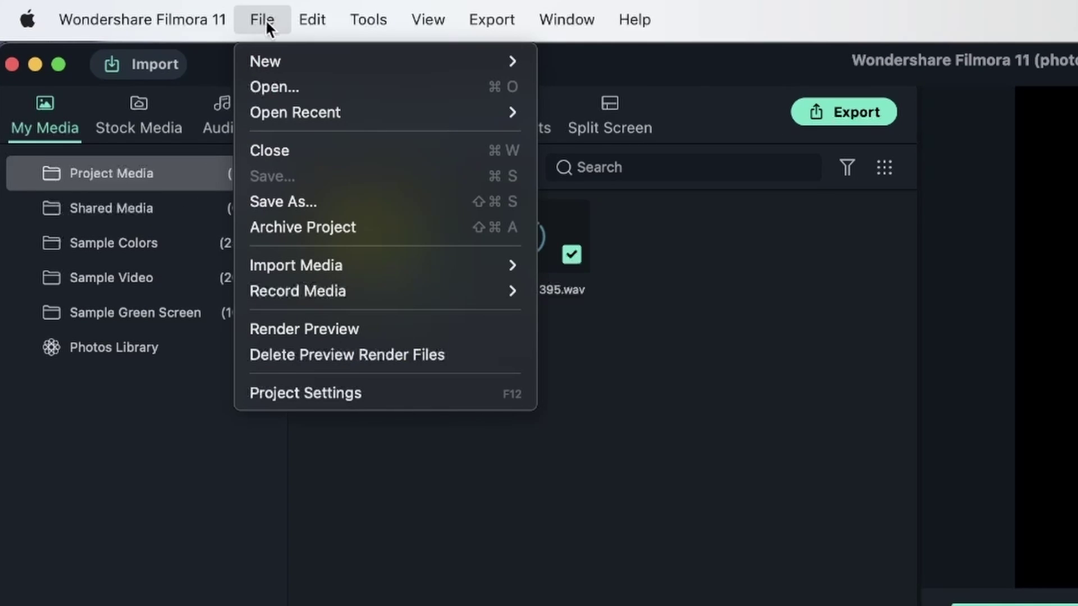
left_click(296, 232)
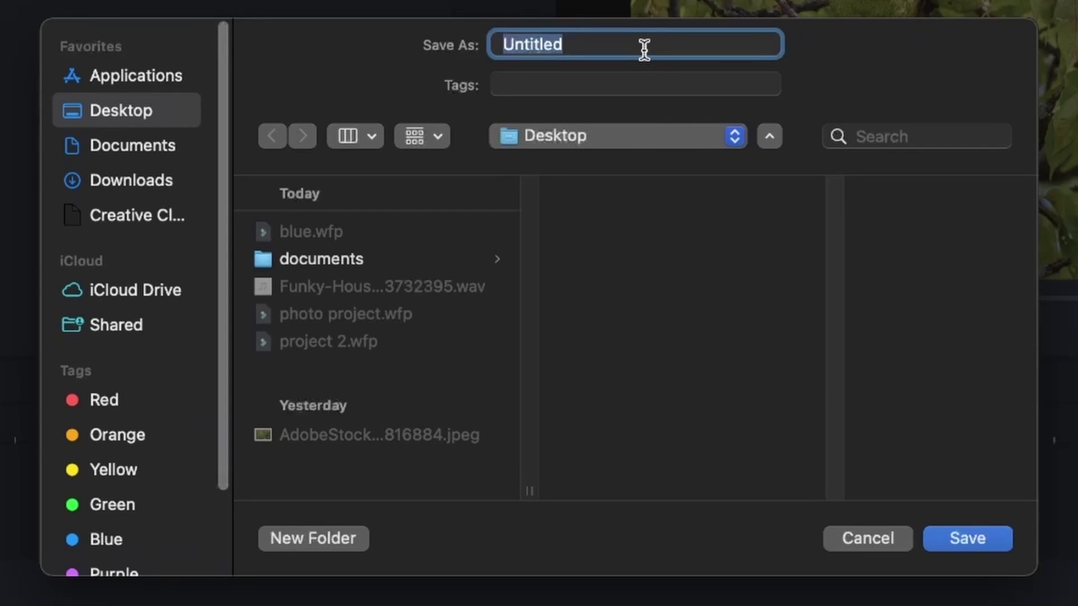
type("photo p")
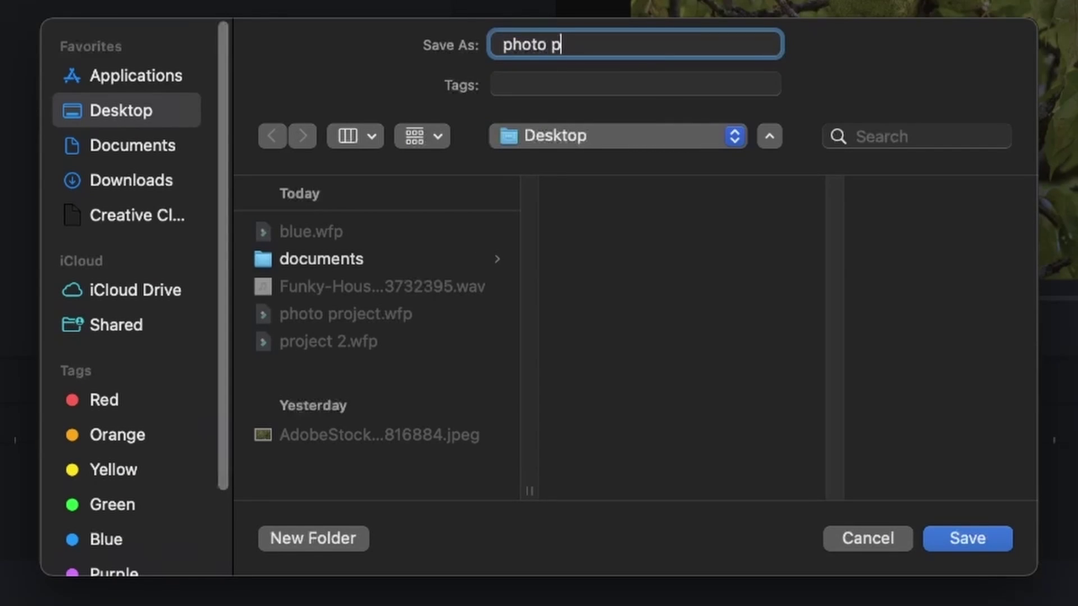
type("roject 2")
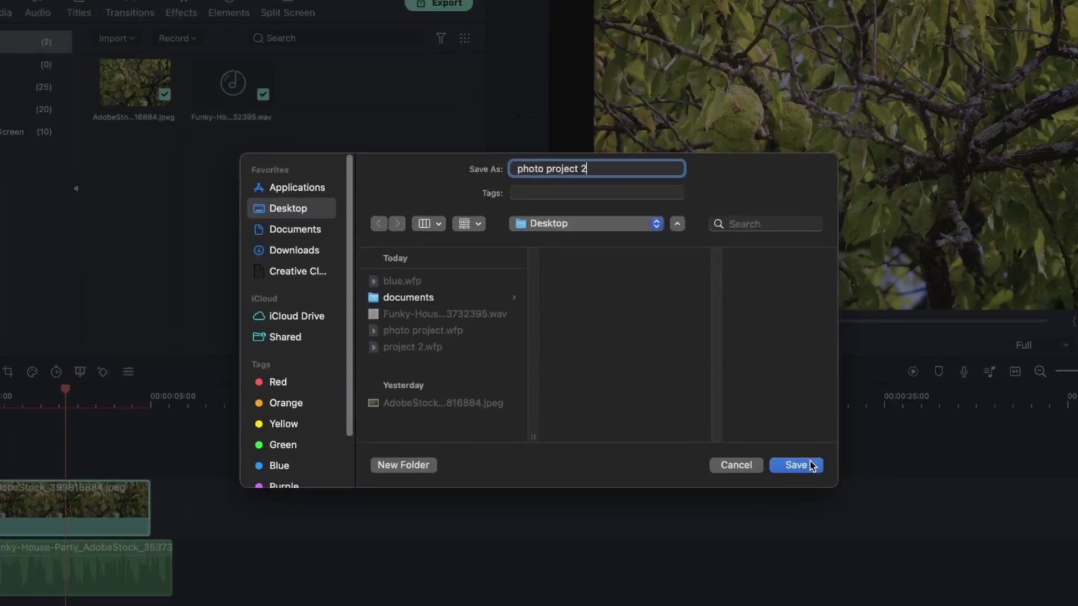
left_click(967, 538)
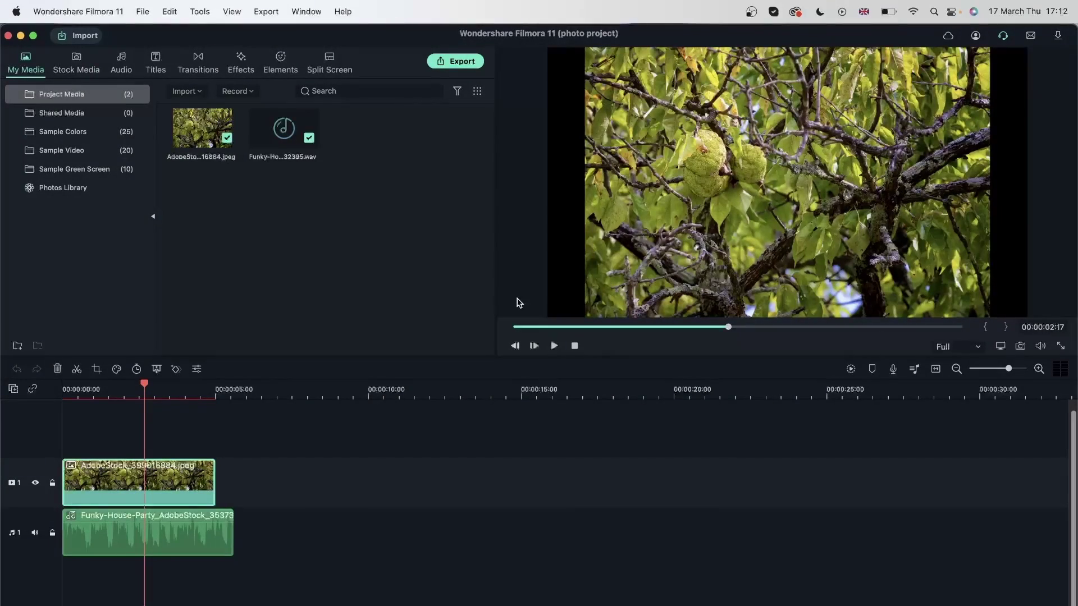
- Close the project editor and minimise the Filmora start window to show the Desktop
left_click(8, 36)
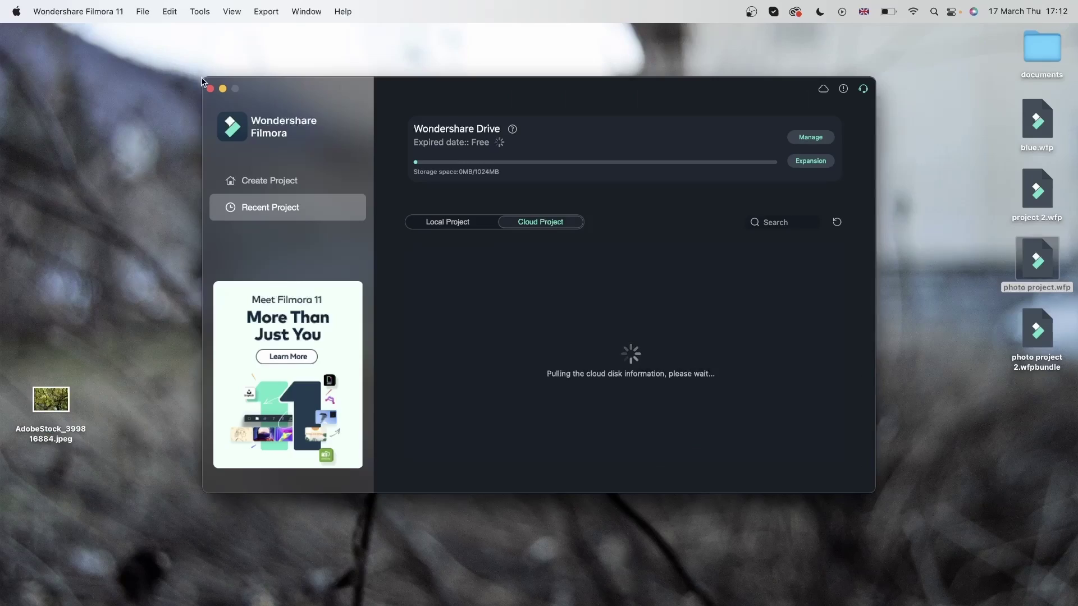
left_click(223, 89)
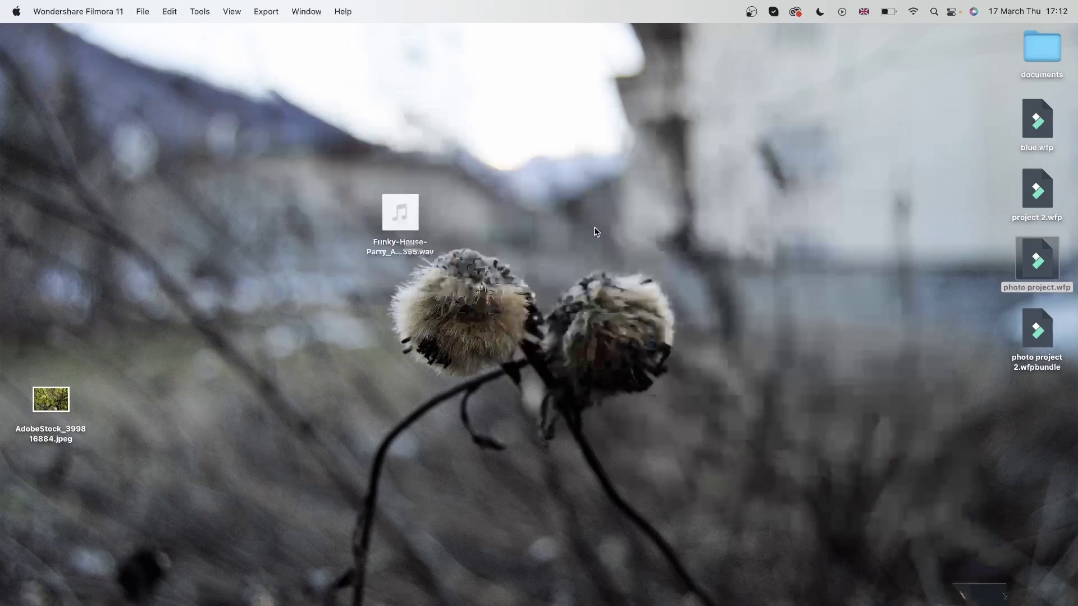
left_click(976, 427)
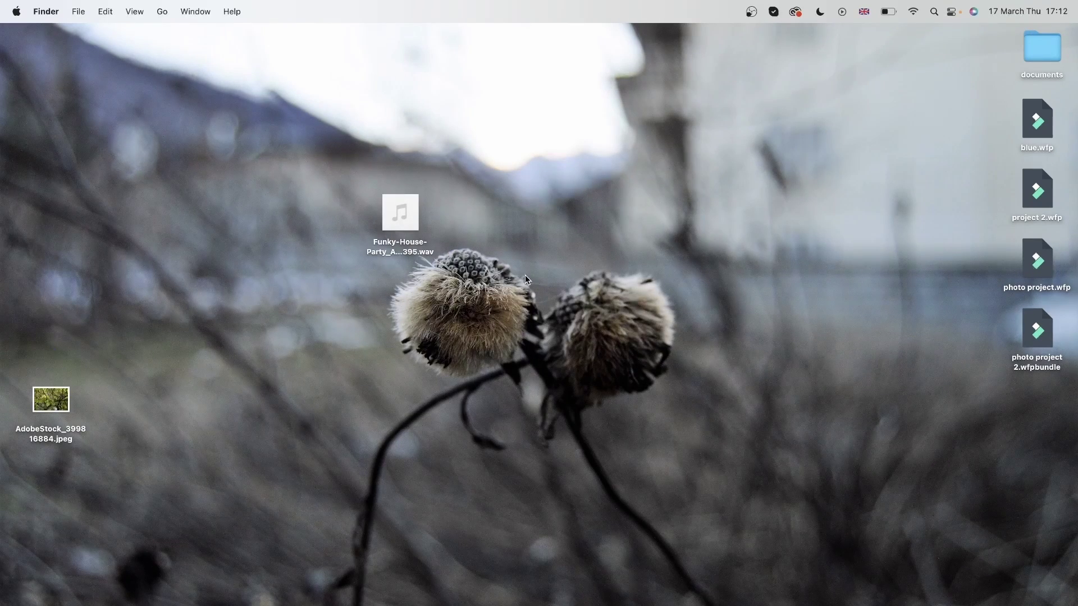
- Rearrange the Desktop icons, placing the WAV above the JPEG and photo project.wfp beside photo project 2.wfpbundle
left_click_drag(400, 213, 45, 317)
left_click_drag(1050, 264, 351, 328)
left_click(353, 386)
left_click_drag(1051, 347, 441, 332)
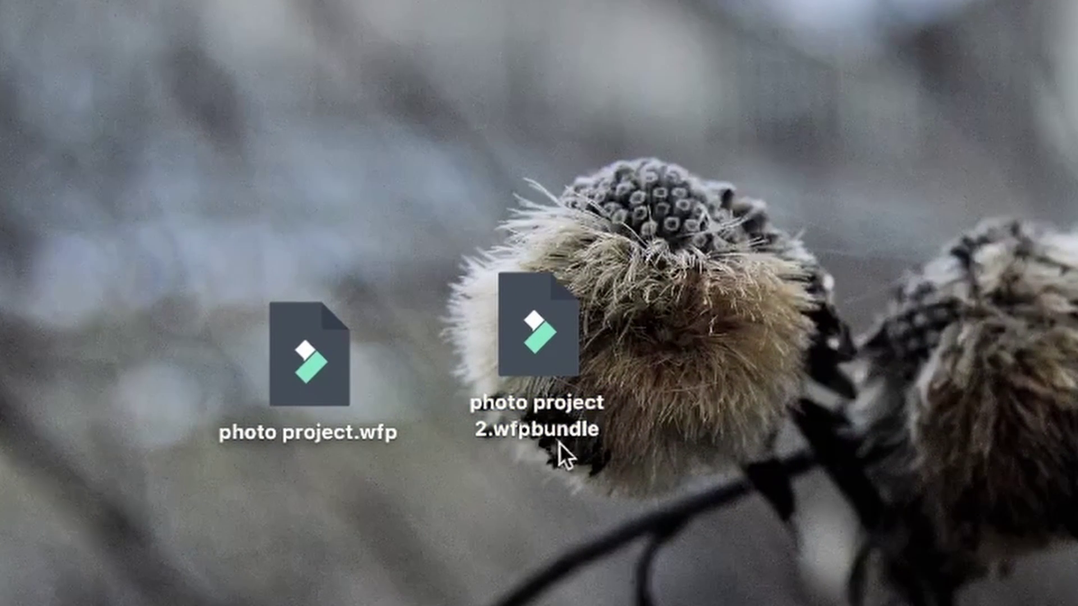
- Check the size of photo project.wfp in its file information and close the information window
left_click(385, 435)
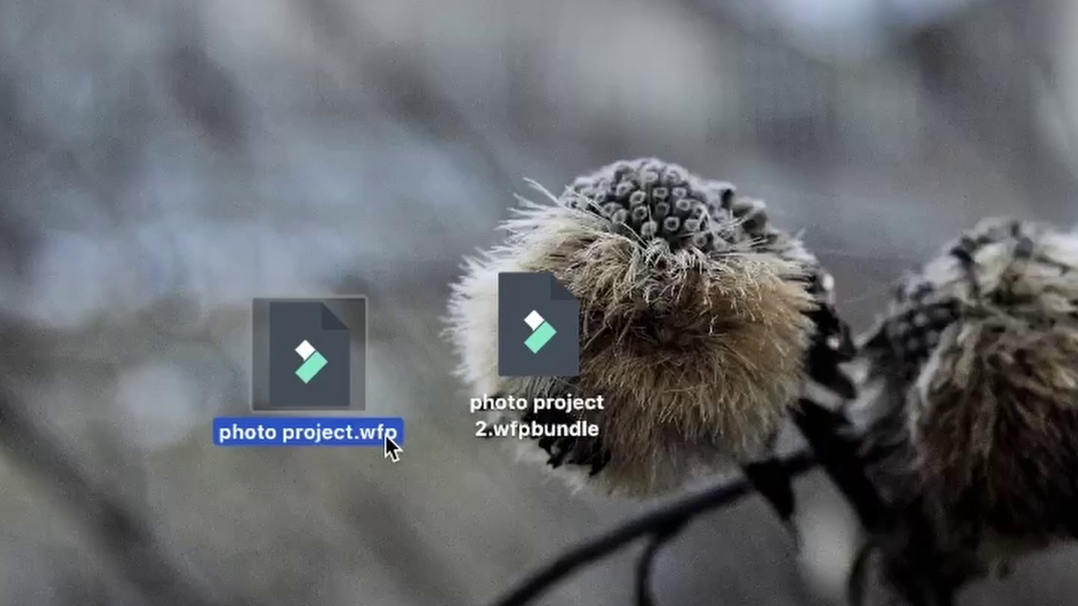
key("Right")
left_click(322, 478)
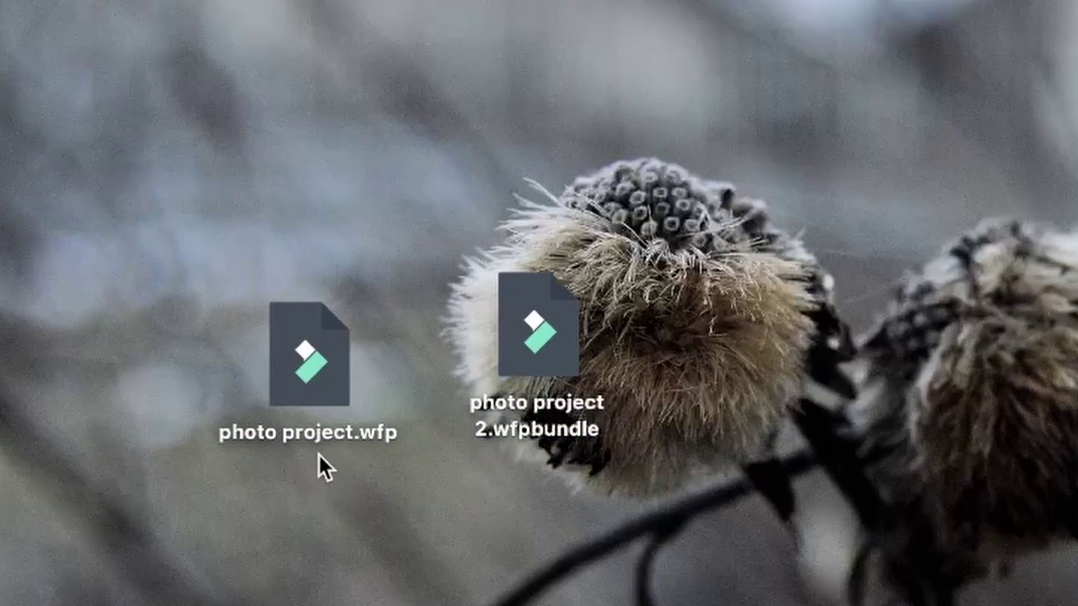
left_click(309, 413)
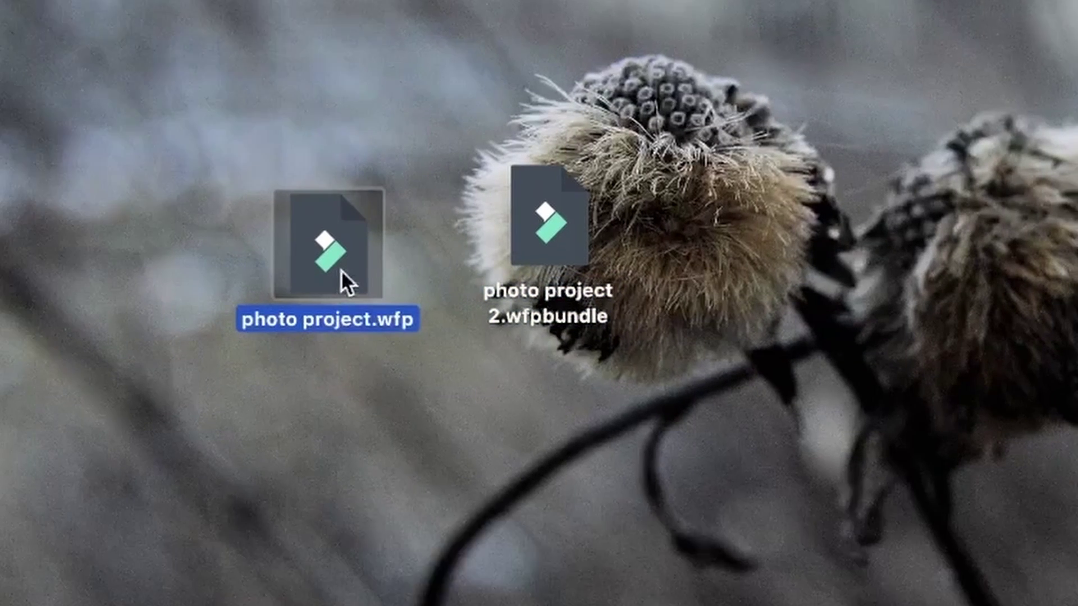
right_click(341, 271)
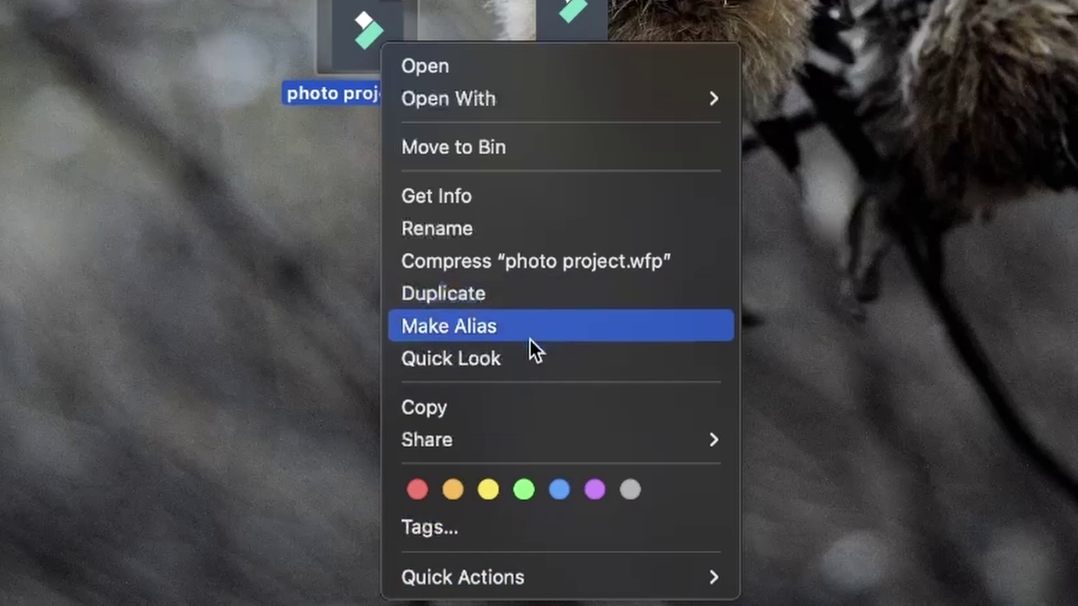
left_click(530, 196)
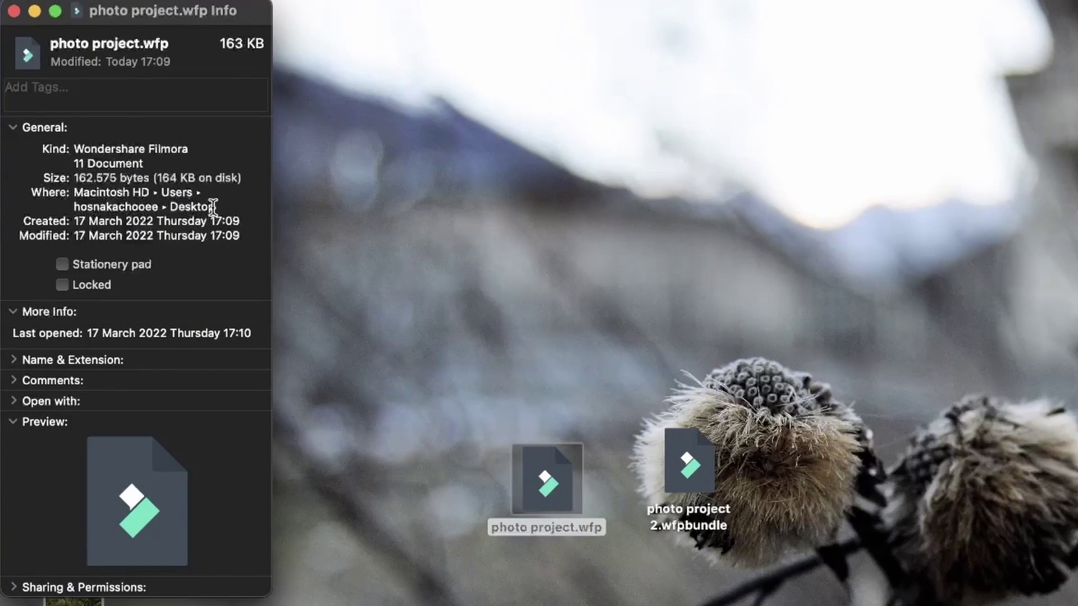
double_click(167, 178)
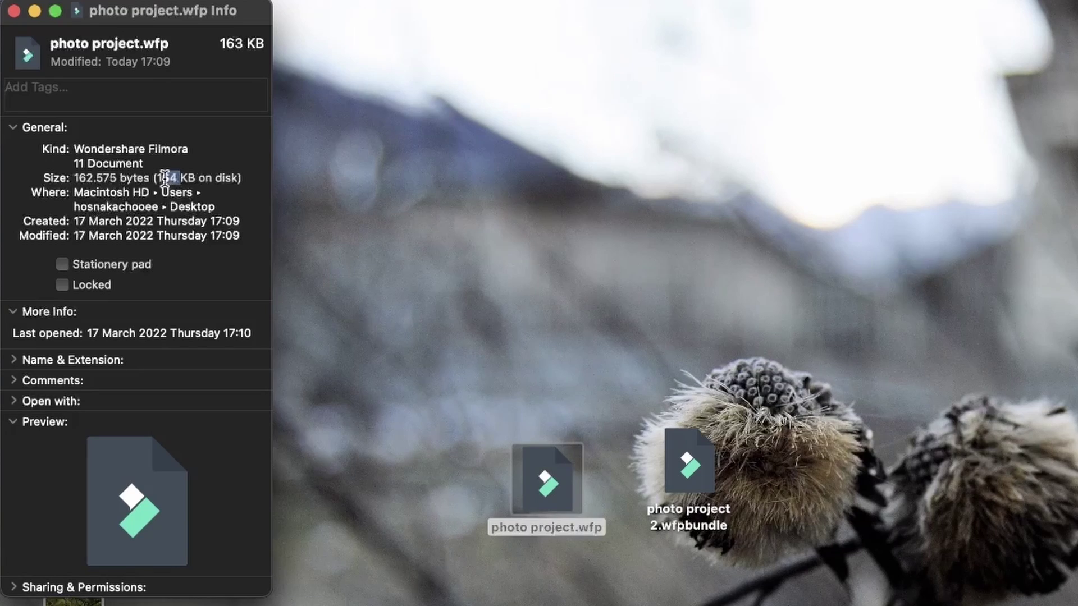
left_click_drag(132, 16, 768, 113)
left_click(690, 113)
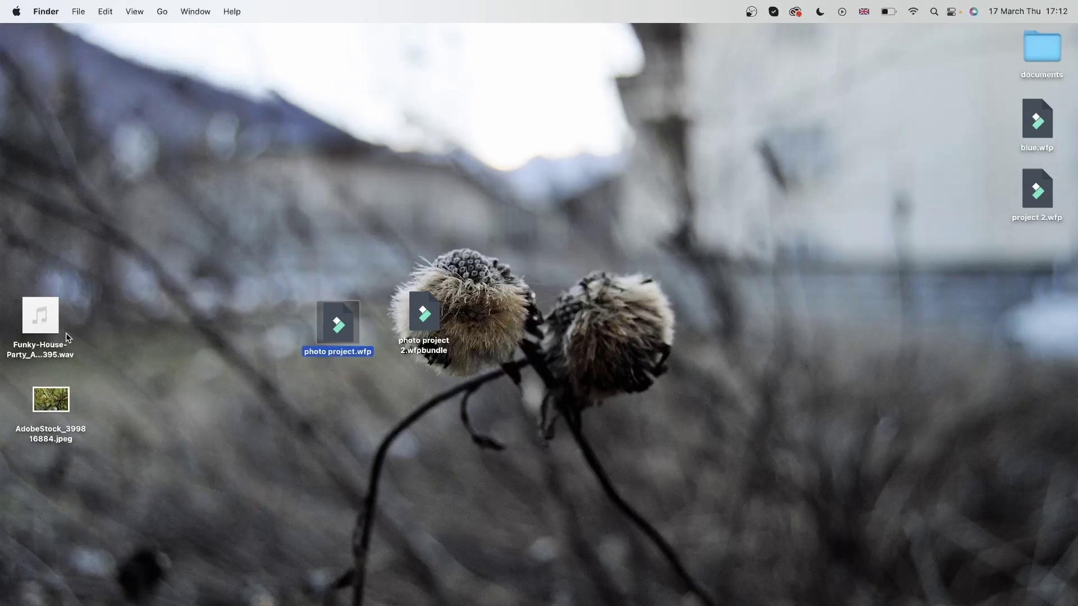
- Open the file information of the Funky-House-Party WAV on the Desktop and highlight its size on disk
left_click(41, 318)
right_click(45, 329)
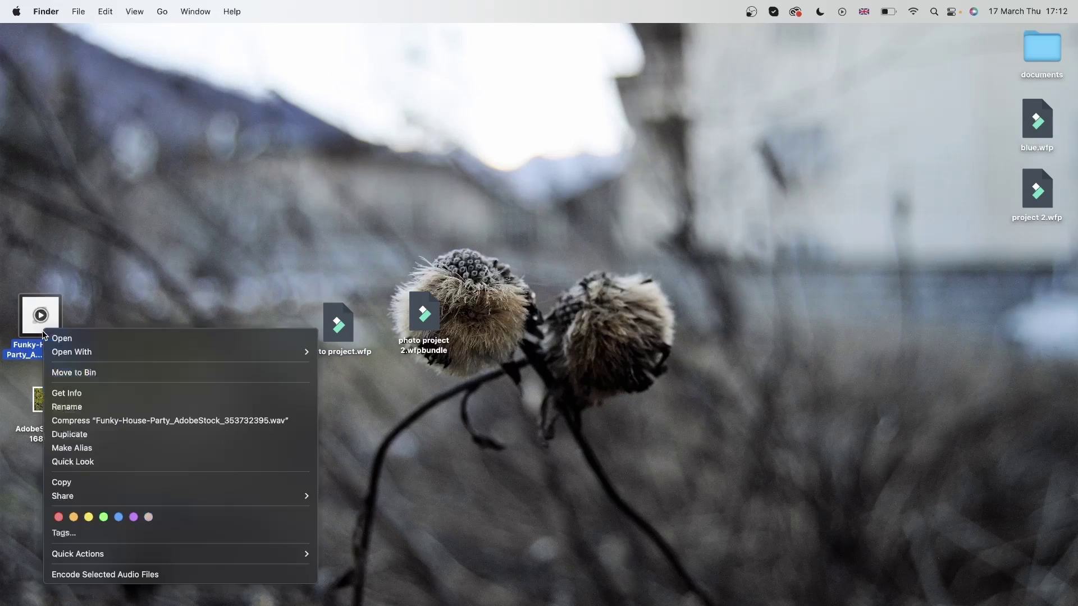
left_click(82, 395)
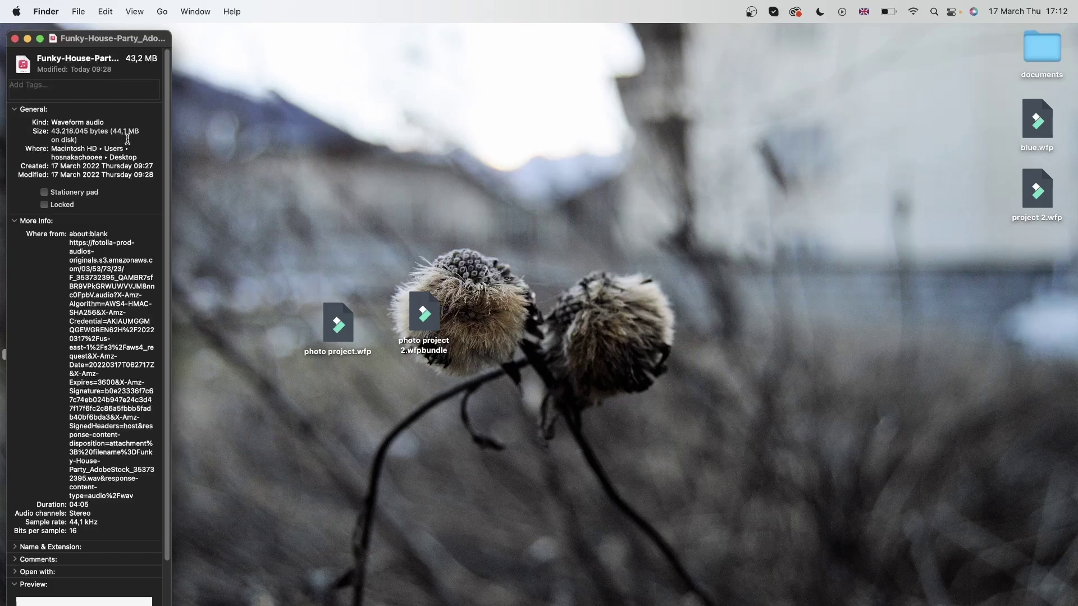
left_click_drag(121, 131, 111, 131)
- Open the file information of photo project.wfp again and move its window away from the WAV's
left_click(333, 330)
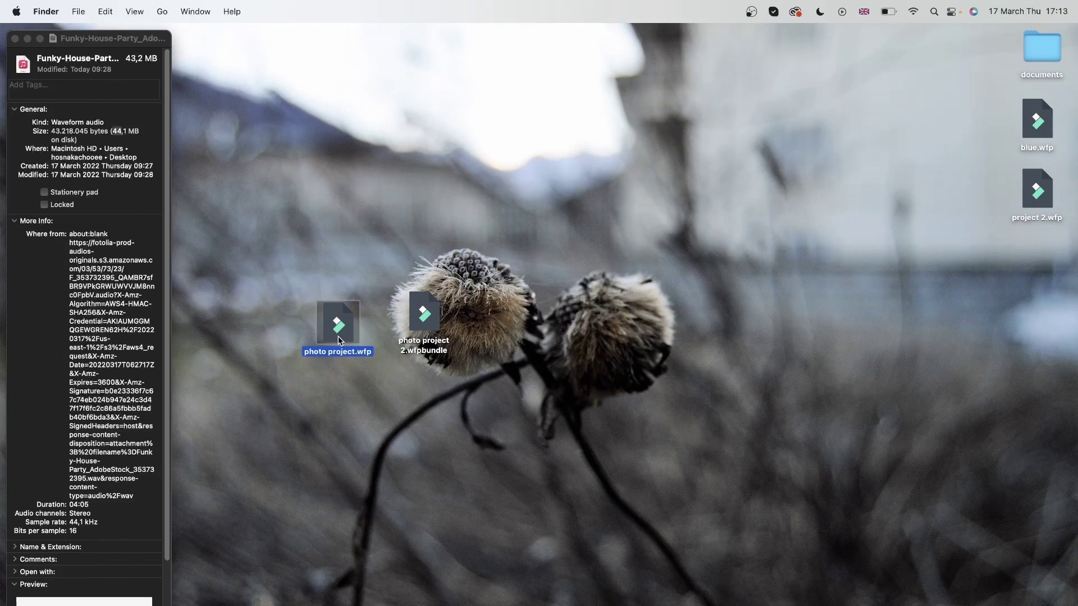
right_click(343, 338)
left_click(380, 398)
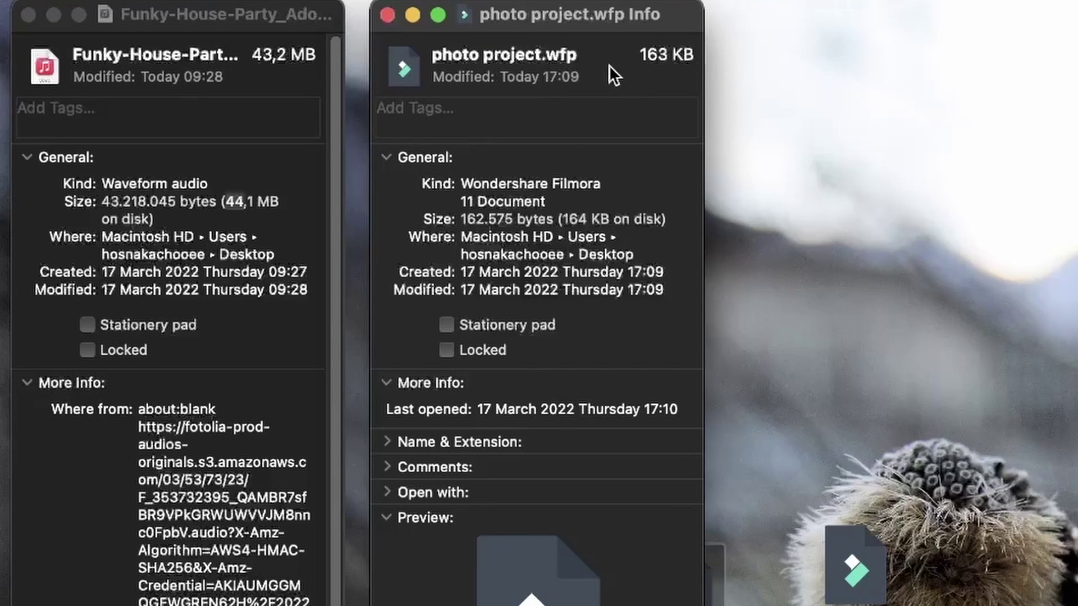
left_click_drag(540, 12, 1077, 130)
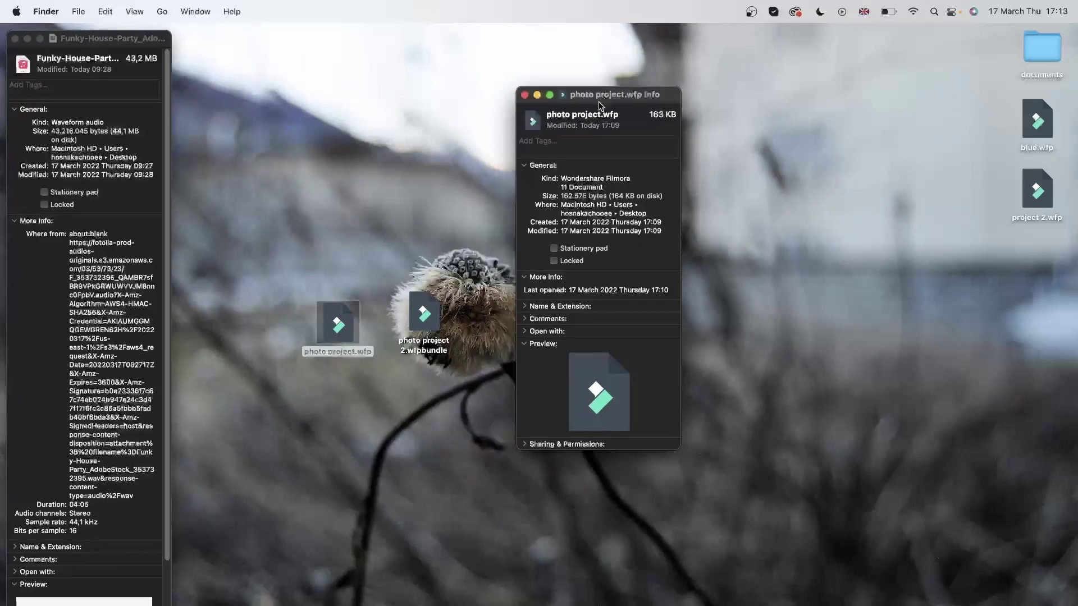
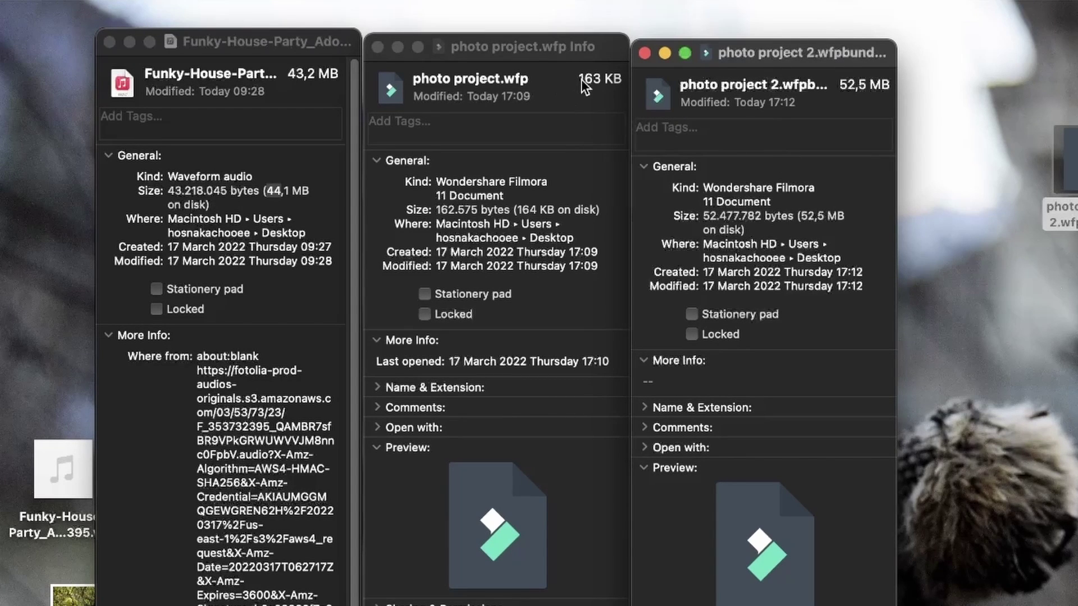
- Highlight the sizes of photo project.wfp and photo project 2.wfpbundle, and shift the three information windows side by side
left_click_drag(580, 84, 623, 83)
left_click_drag(845, 83, 989, 51)
left_click_drag(514, 46, 659, 42)
left_click_drag(268, 49, 422, 43)
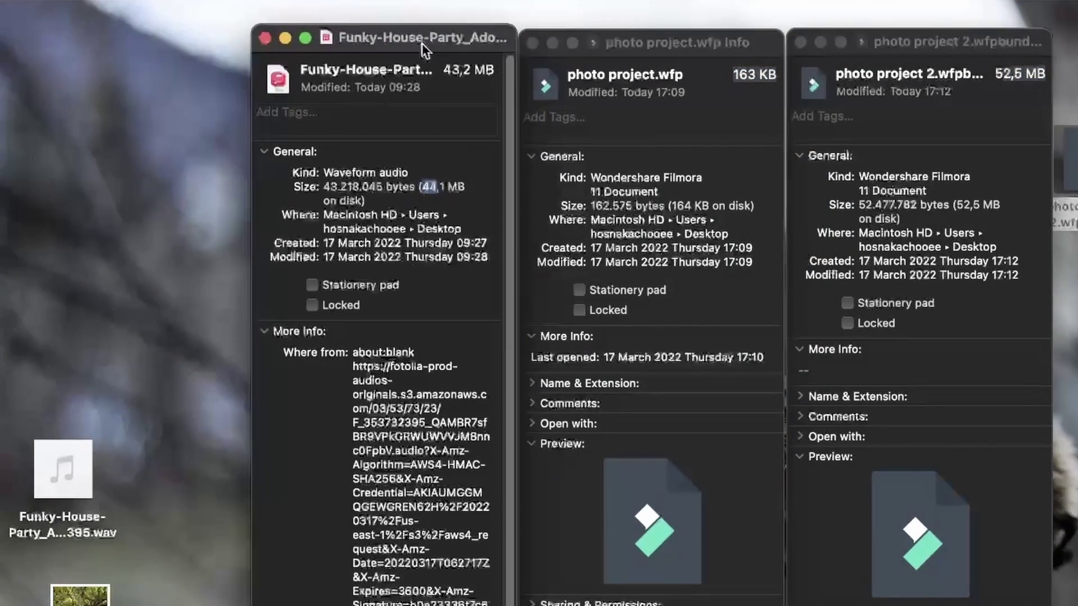
- Open the AdobeStock JPEG's file information and line up all four information windows to compare the file sizes
right_click(89, 593)
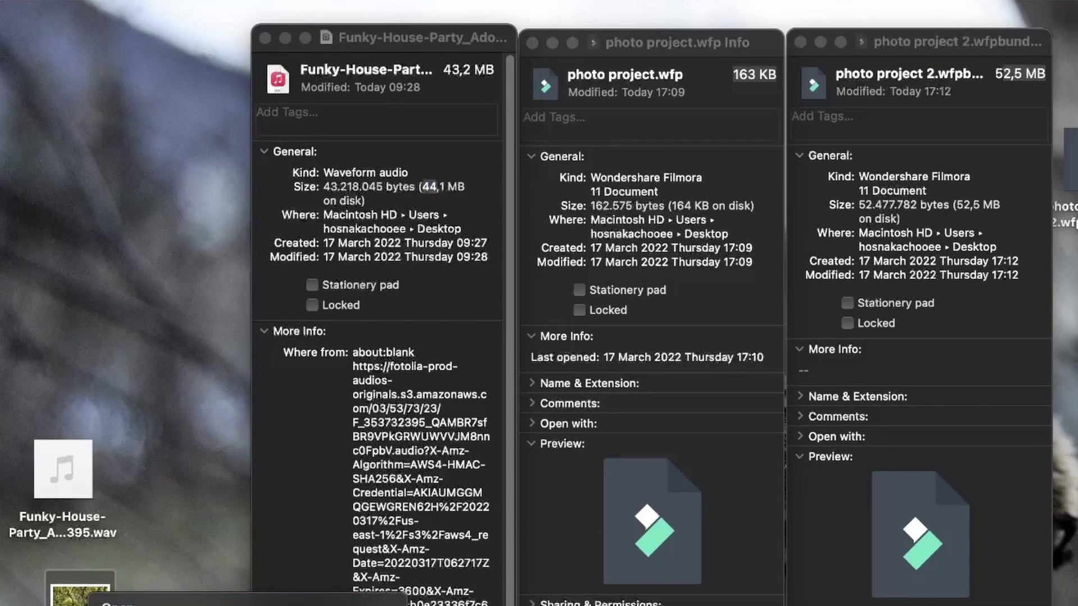
key("super+i")
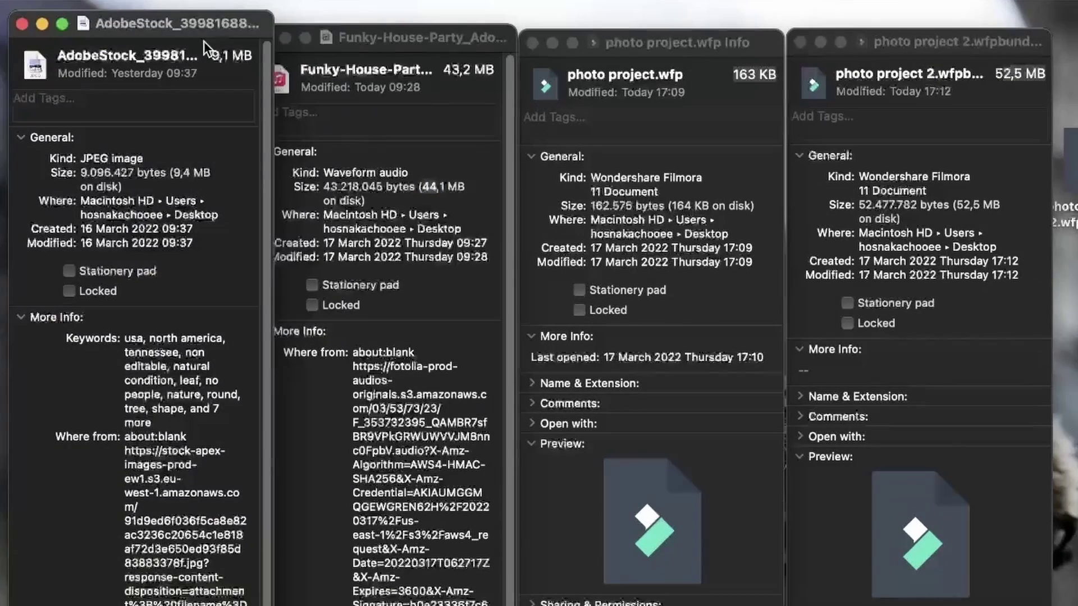
left_click_drag(211, 25, 200, 28)
mouse_move(468, 35)
left_mouse_down()
mouse_move(494, 25)
mouse_move(480, 22)
left_mouse_up()
left_click_drag(629, 41, 666, 29)
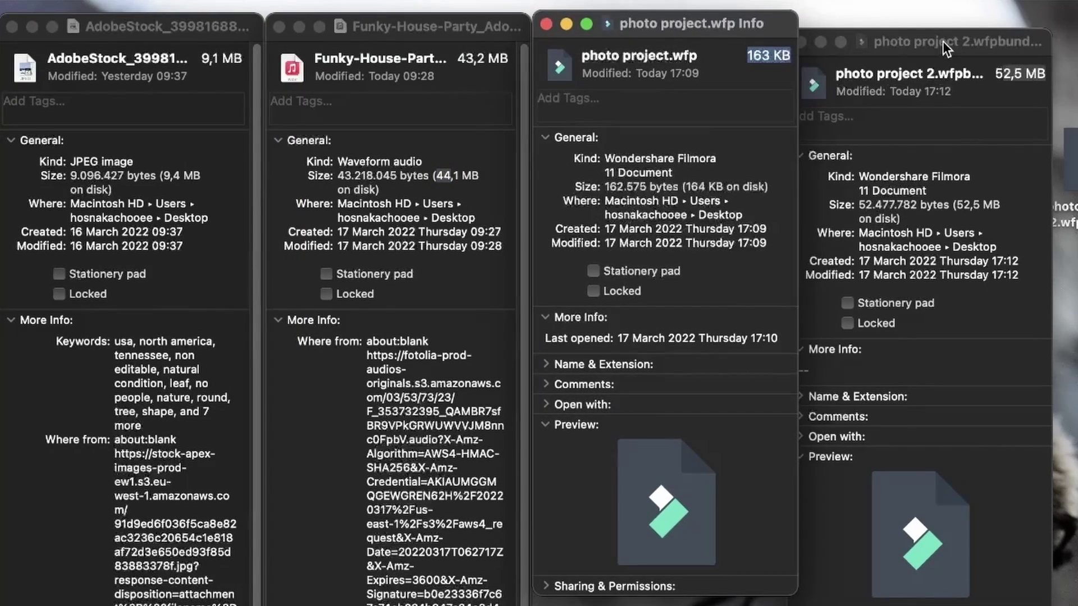
left_click_drag(941, 42, 955, 25)
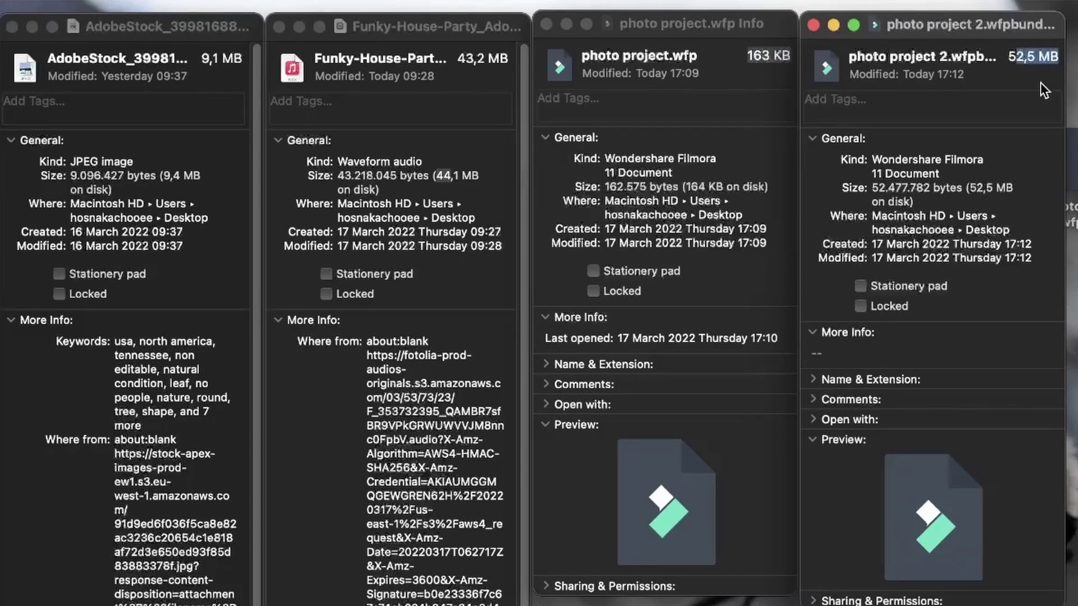
- Highlight the sizes of the WAV and JPEG in their information windows to compare them with photo project 2.wfpbundle
left_click(1031, 58)
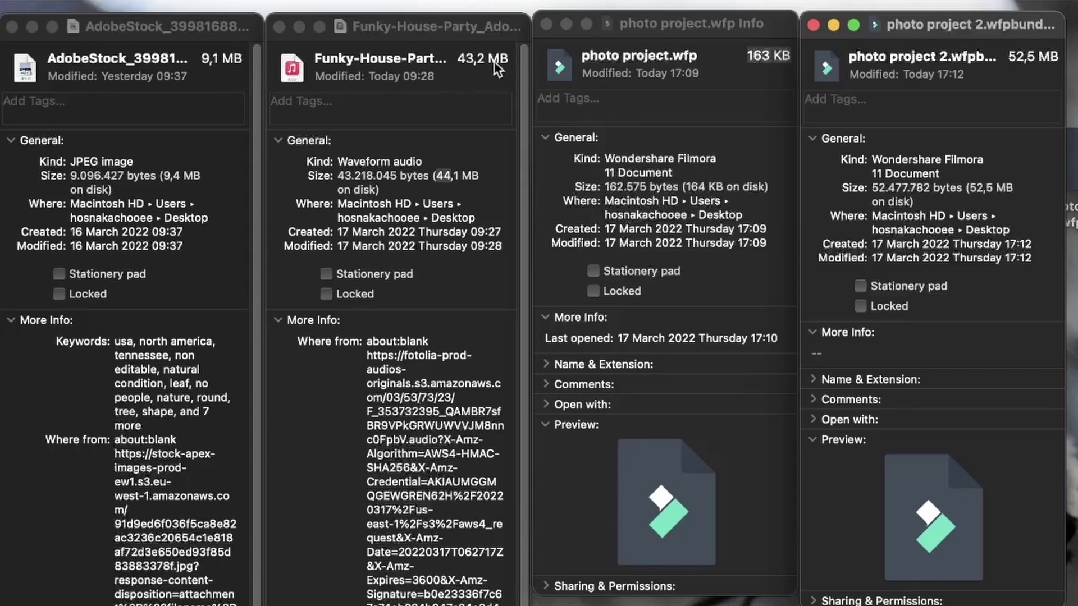
double_click(457, 58)
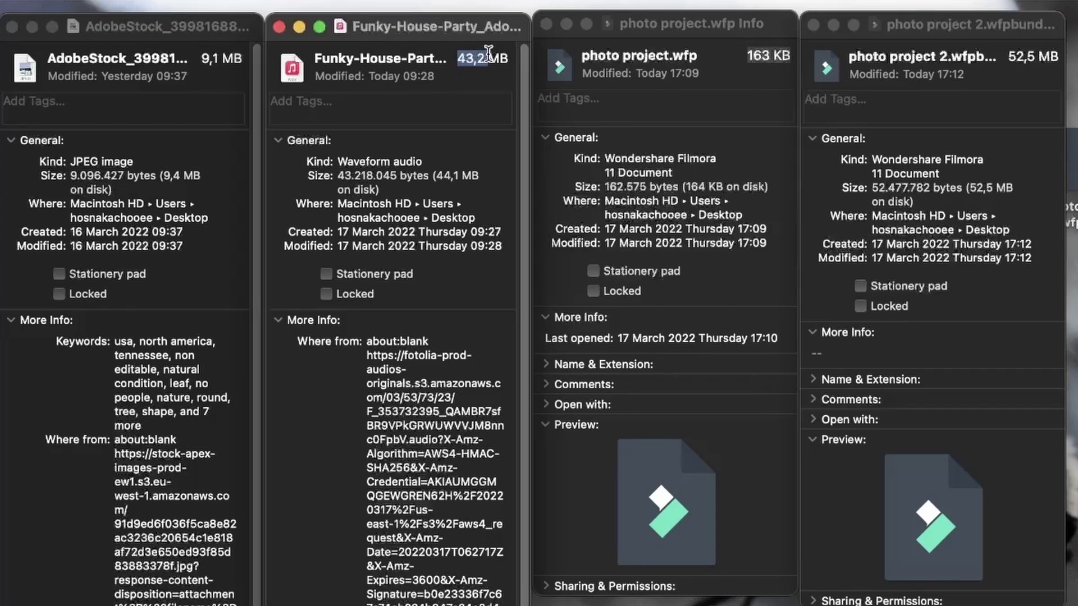
left_click(211, 62)
left_click_drag(214, 60, 241, 59)
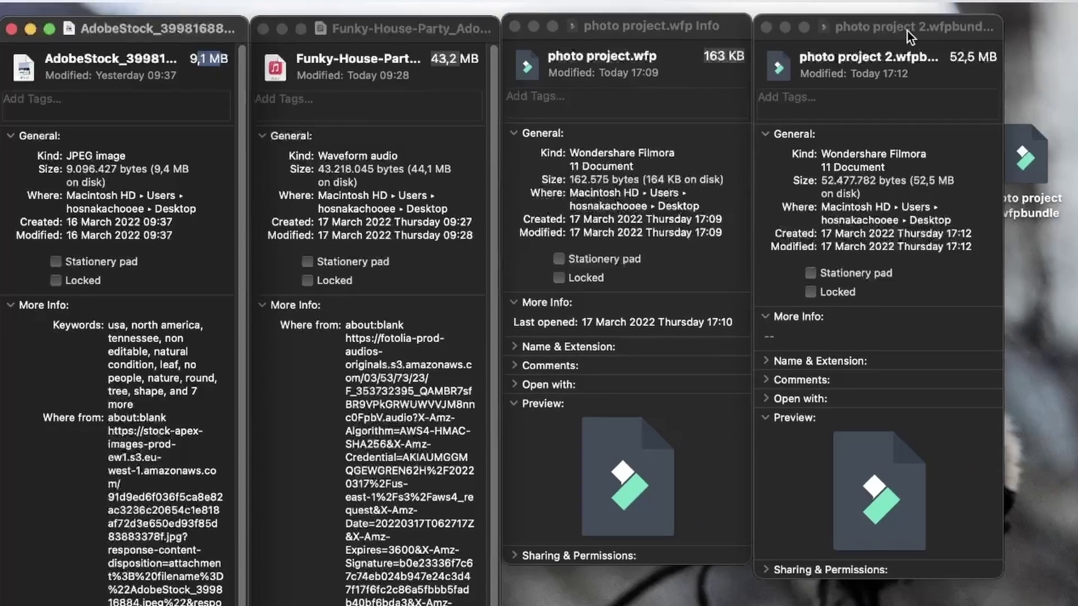
- Move the information window of photo project 2.wfpbundle away from the others and reposition the bundle's icon on the Desktop
left_click_drag(907, 28, 1077, 131)
left_click_drag(706, 209, 624, 92)
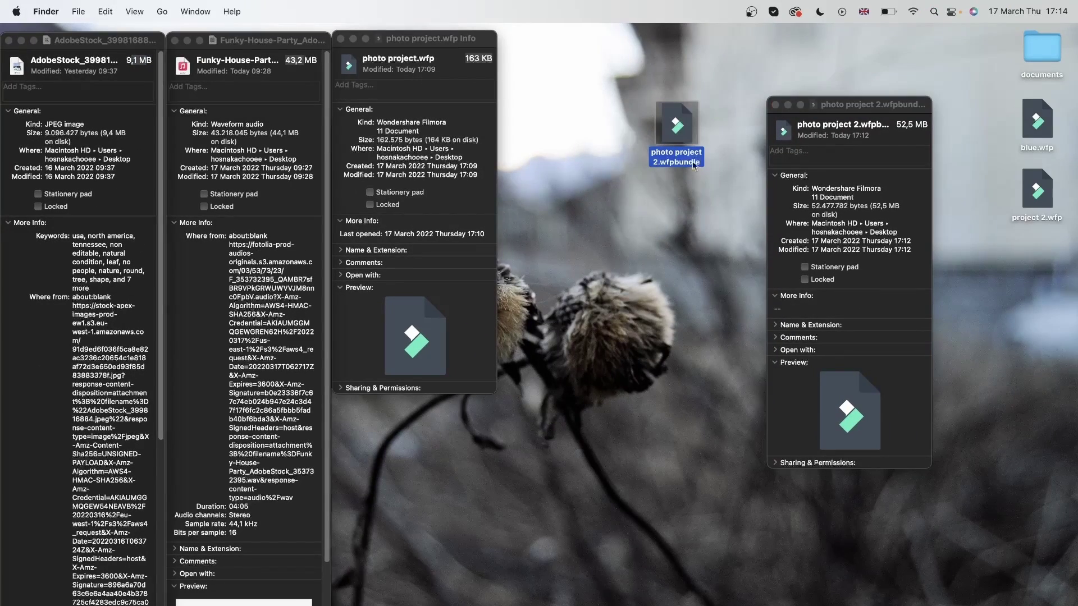
left_click_drag(690, 124, 717, 158)
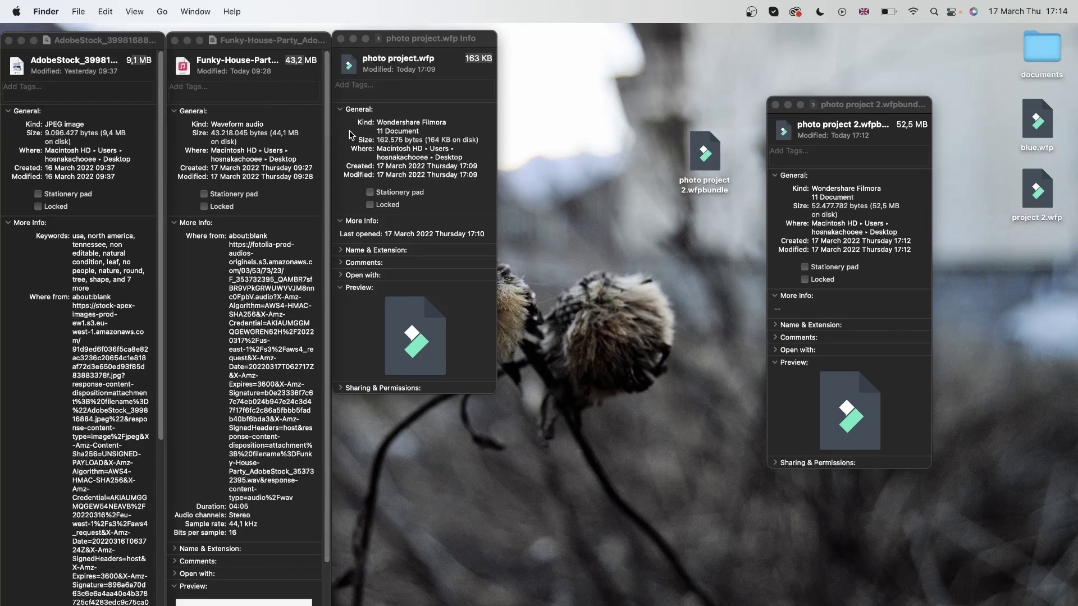
- Close the information windows of the JPEG, the WAV, photo project.wfp and photo project 2.wfpbundle
left_click(9, 42)
left_click(175, 40)
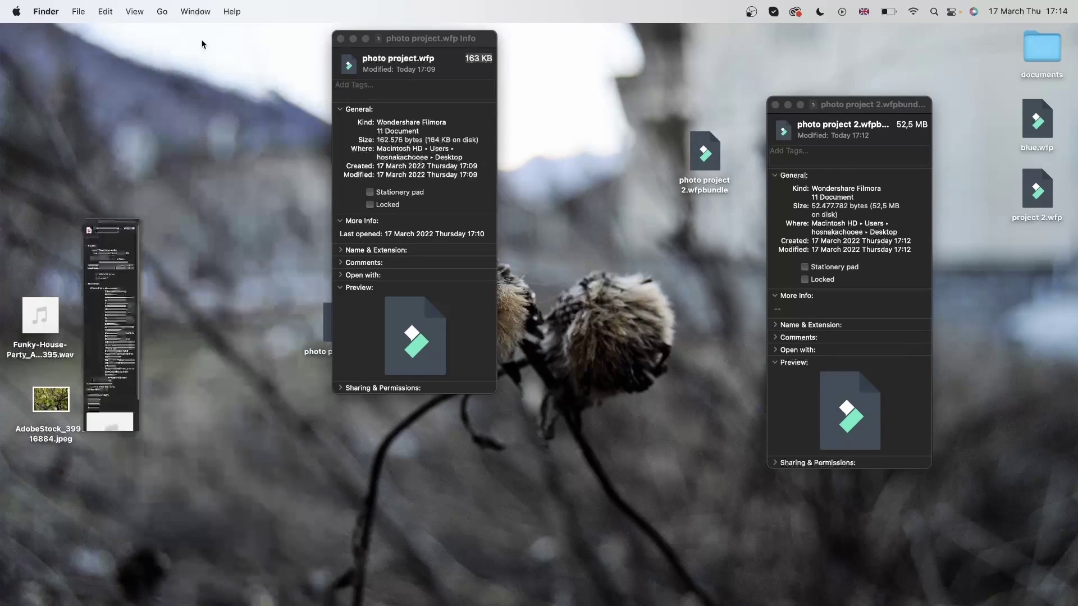
left_click(340, 39)
left_click(775, 105)
- Create a new folder on the Desktop and name it place
key("super+shift+n")
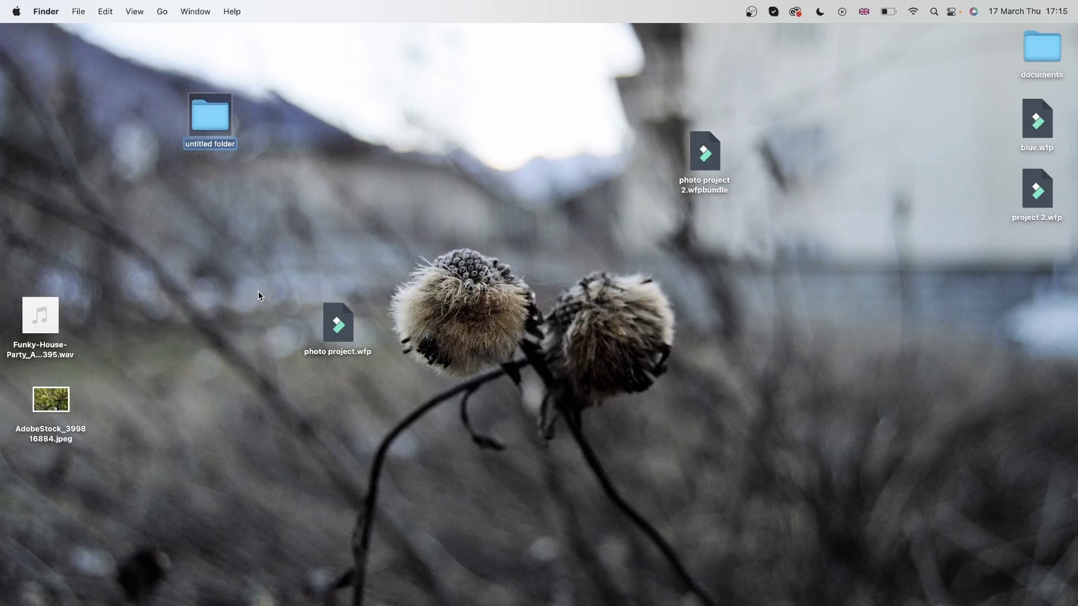
key("Return")
type("place")
key("Return")
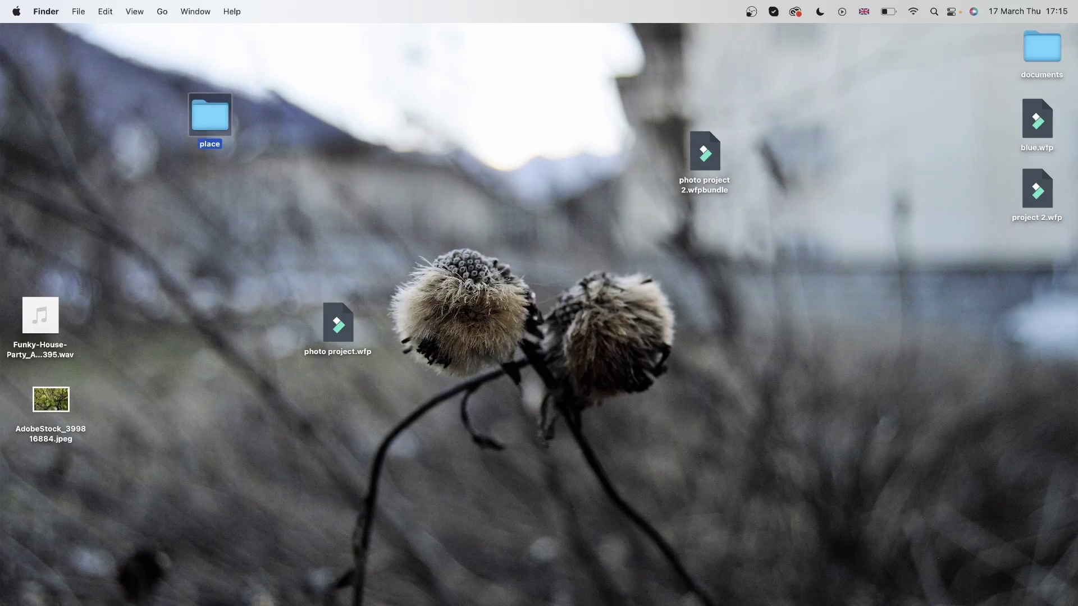
- Move the Funky-House-Party WAV and the AdobeStock JPEG from the Desktop into the place folder
left_click(143, 301)
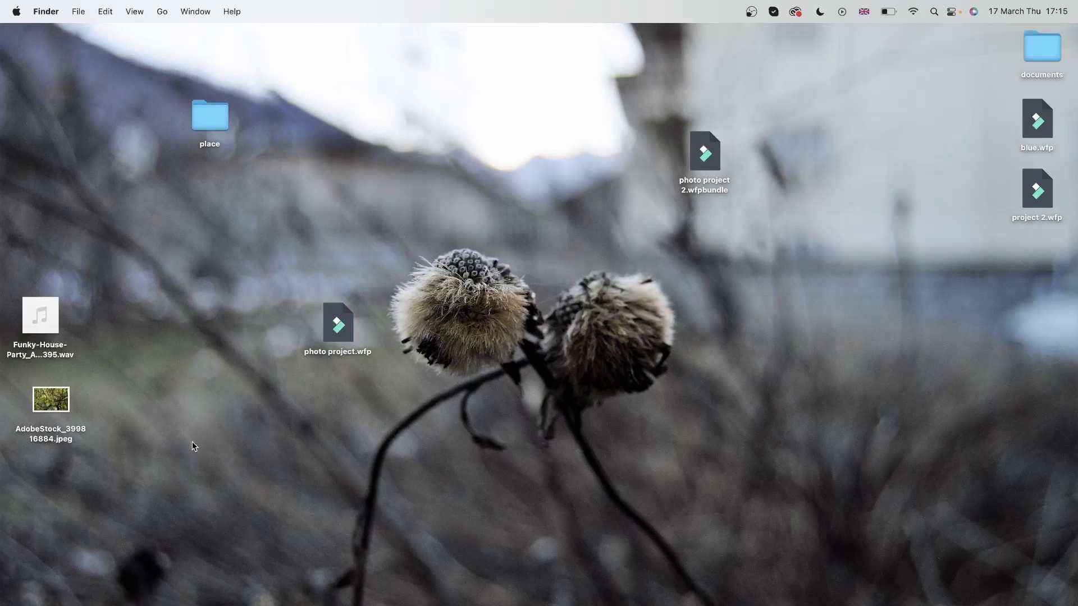
left_click_drag(153, 466, 6, 241)
left_click_drag(46, 333, 212, 119)
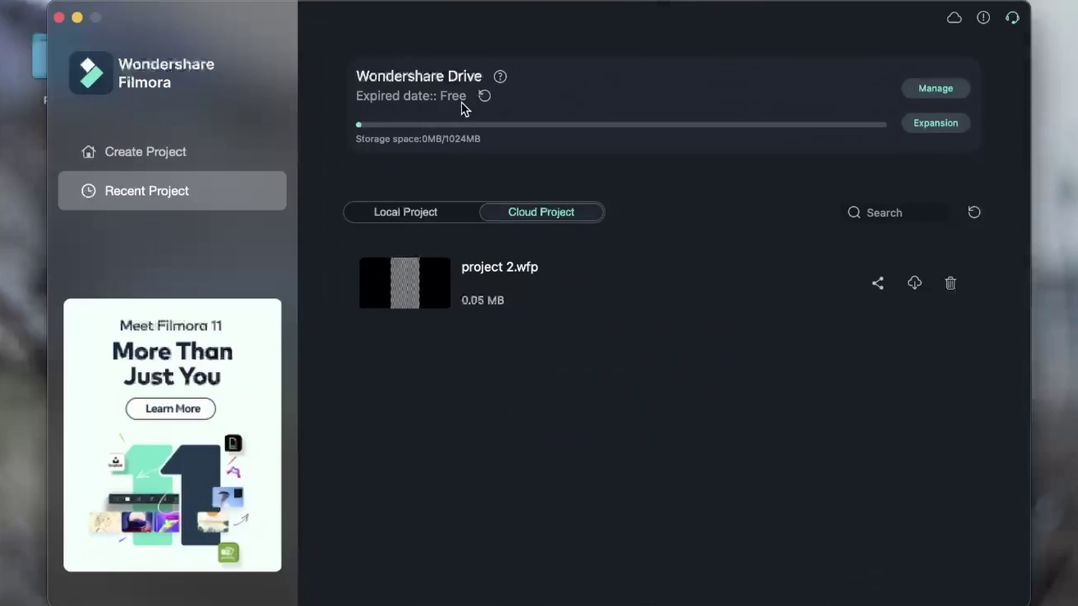
- Open photo project 2.wfpbundle from Filmora's local projects and extract it to the Archive Project folder
left_click(442, 216)
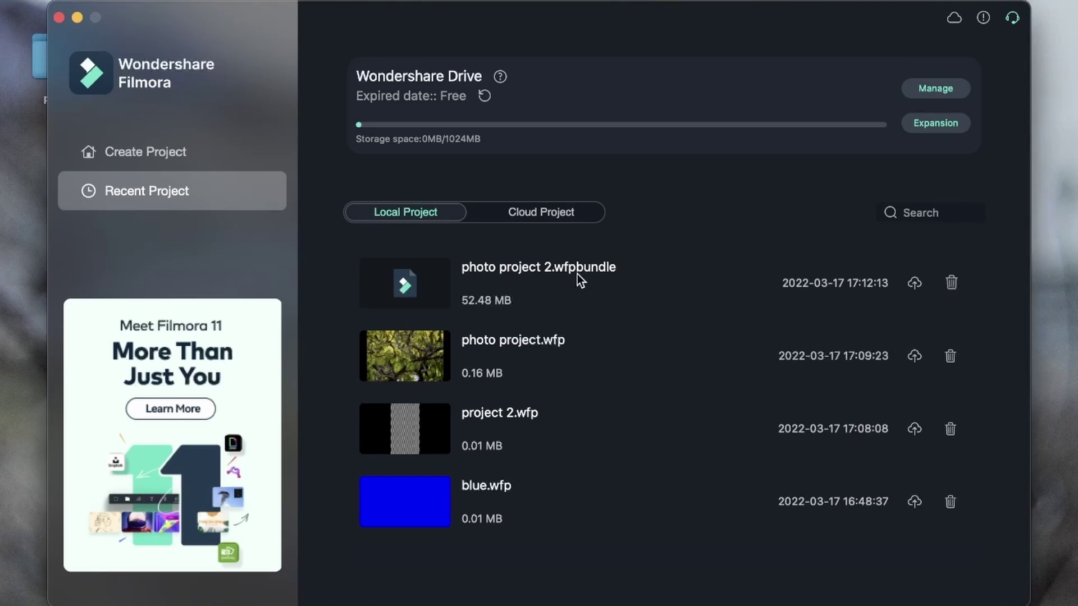
left_click(426, 296)
double_click(419, 291)
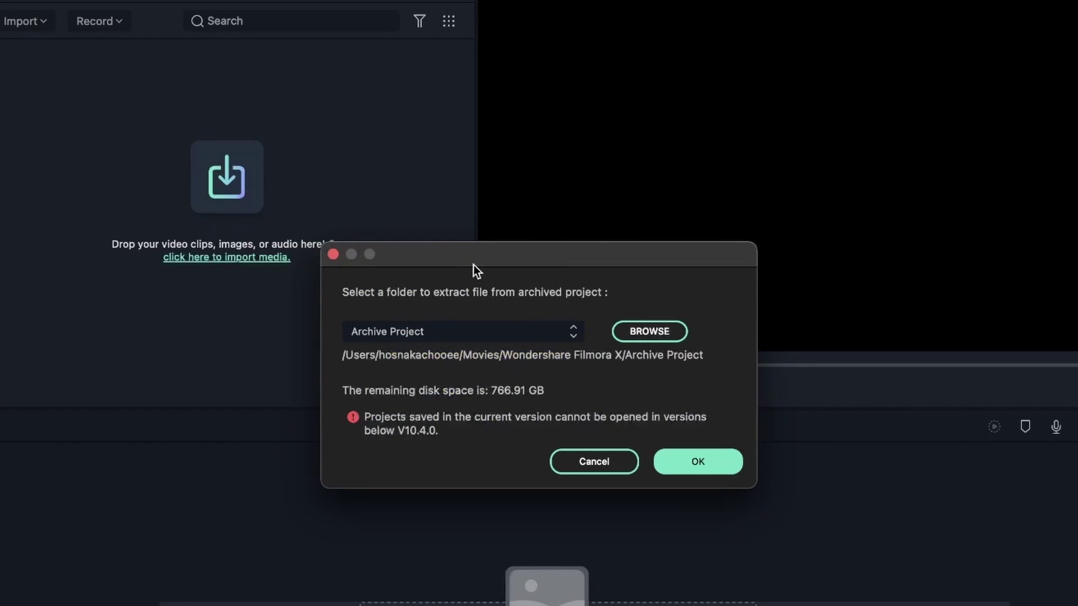
left_click_drag(474, 264, 303, 103)
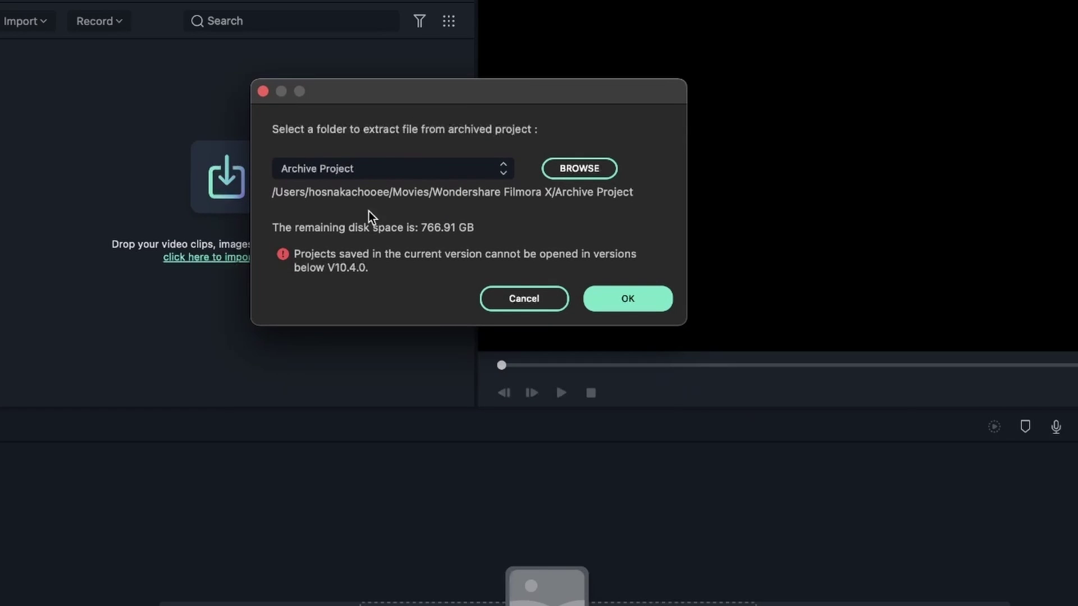
left_click(657, 298)
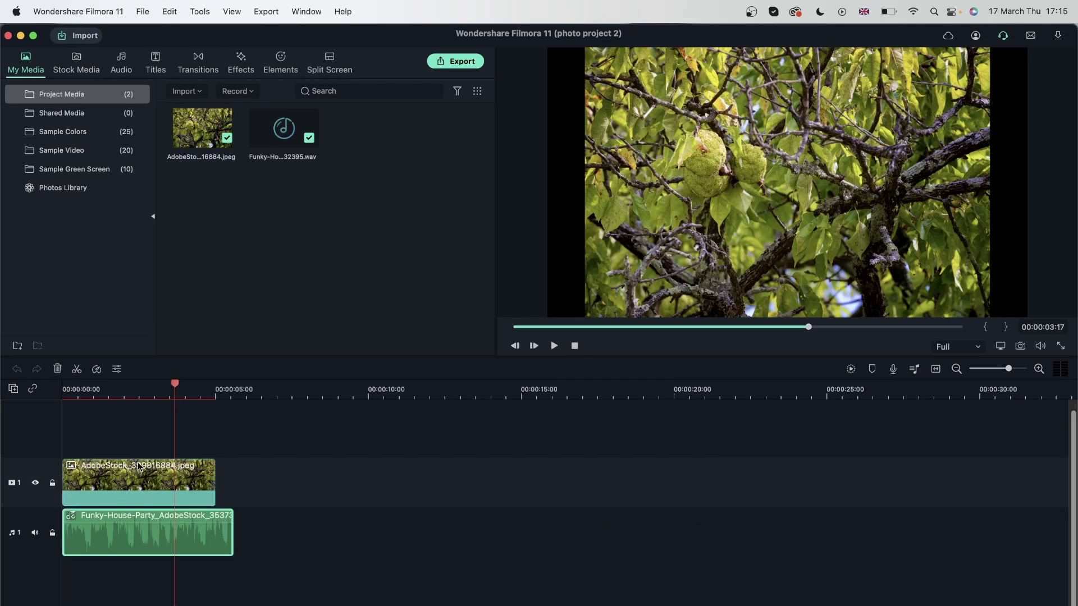
- Scrub the timeline of photo project 2 to check its media, shift the window to reveal the Desktop, and close the project
left_click(120, 445)
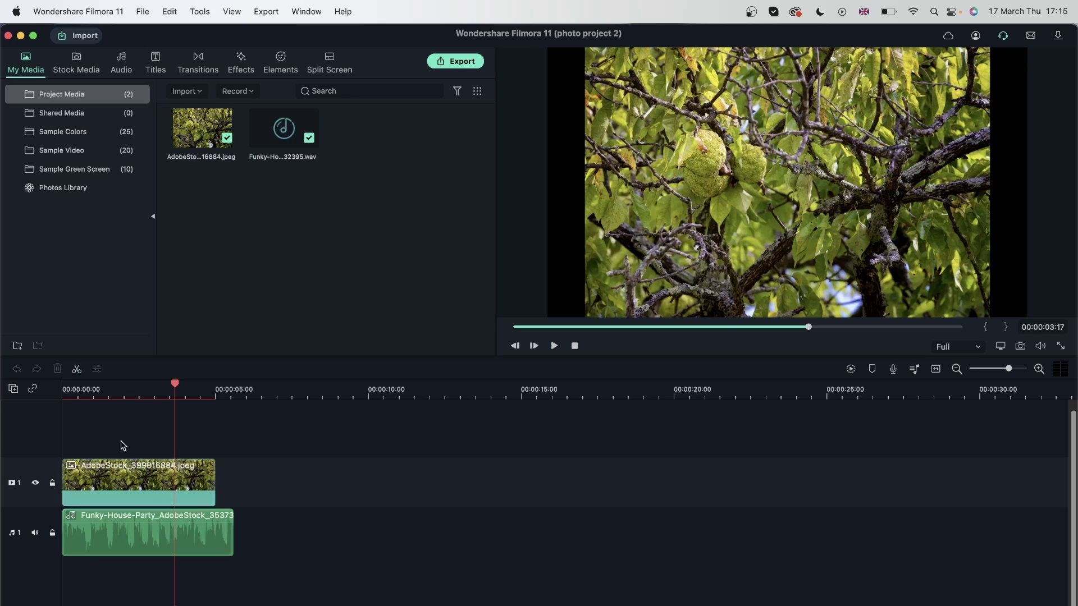
left_click(155, 388)
left_click_drag(161, 40, 554, 379)
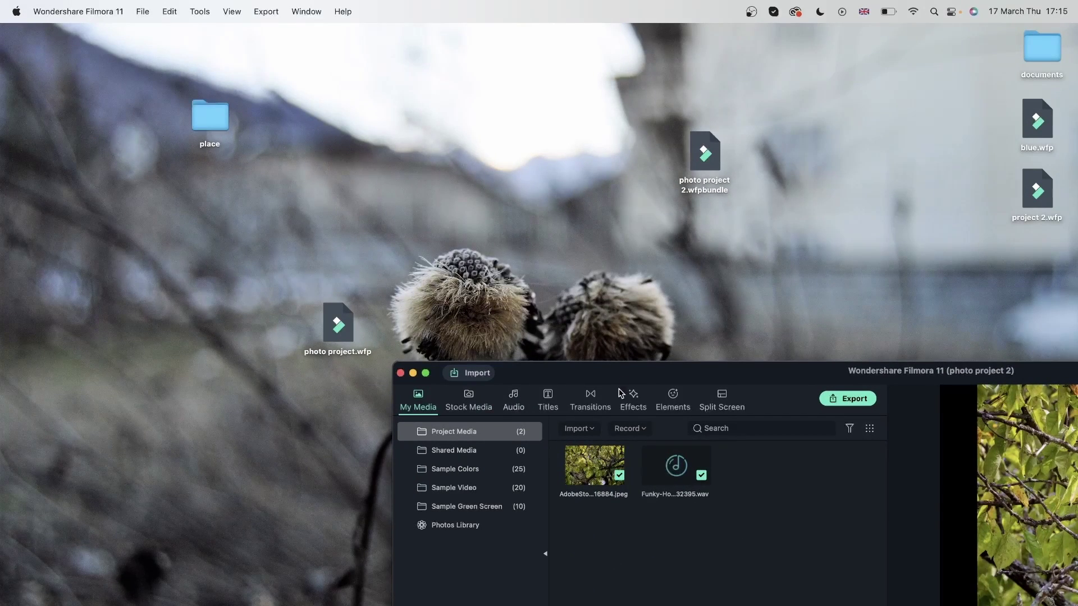
left_click_drag(625, 375, 324, 84)
left_click(189, 439)
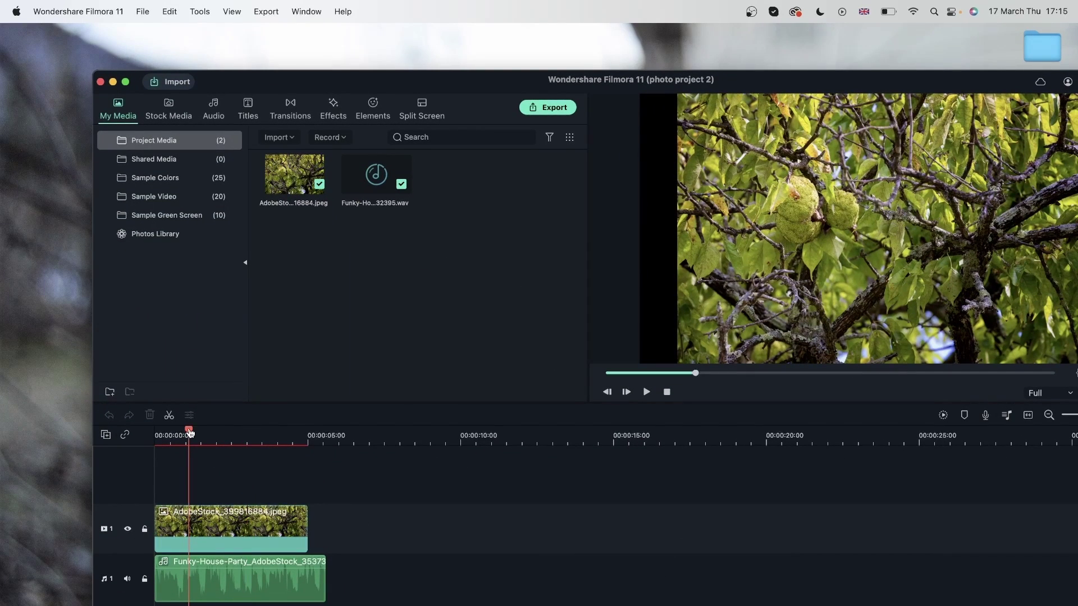
left_click(281, 458)
left_click(217, 458)
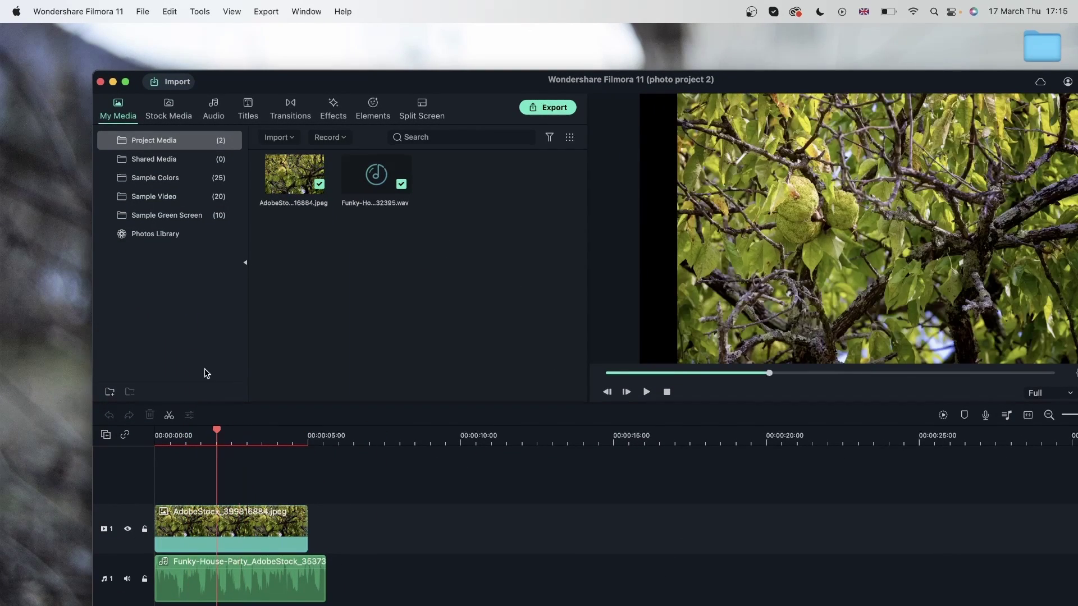
left_click(100, 81)
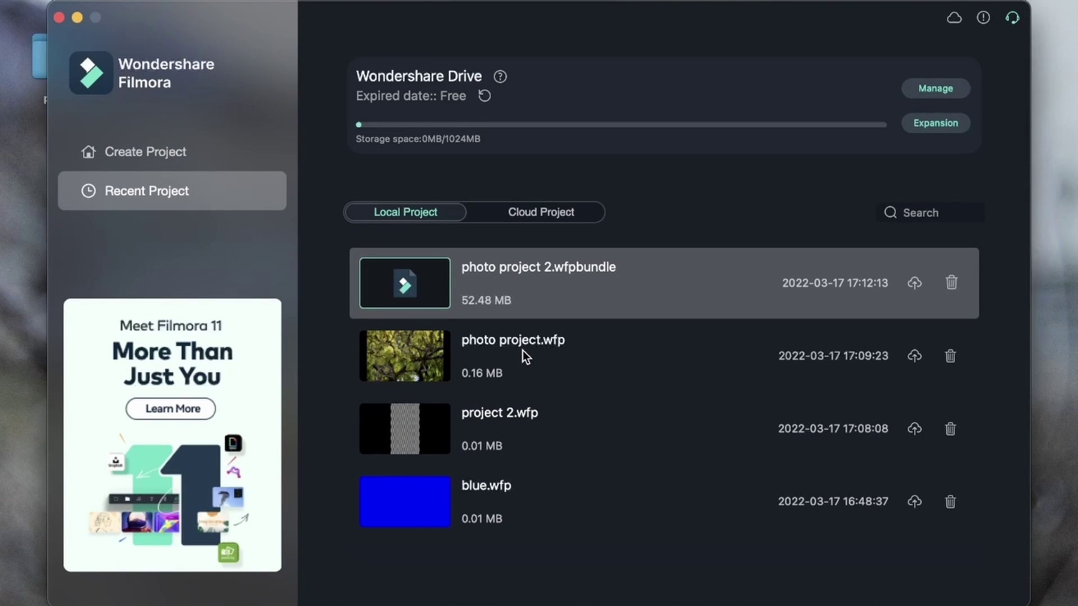
- Open photo project.wfp with all missing files ignored, check its clips on the timeline, and close the project
double_click(431, 355)
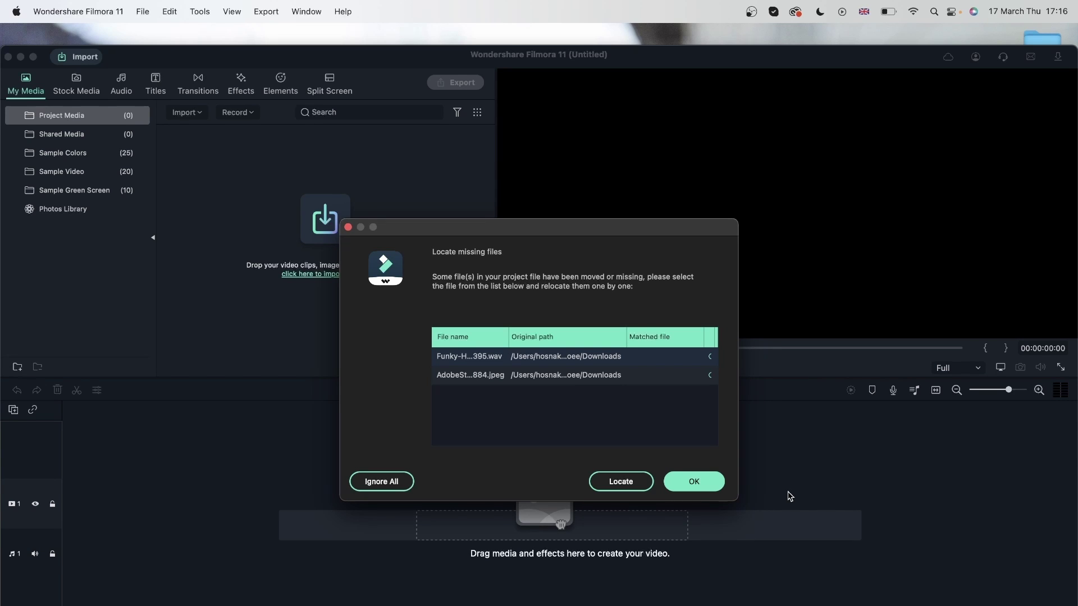
left_click(366, 484)
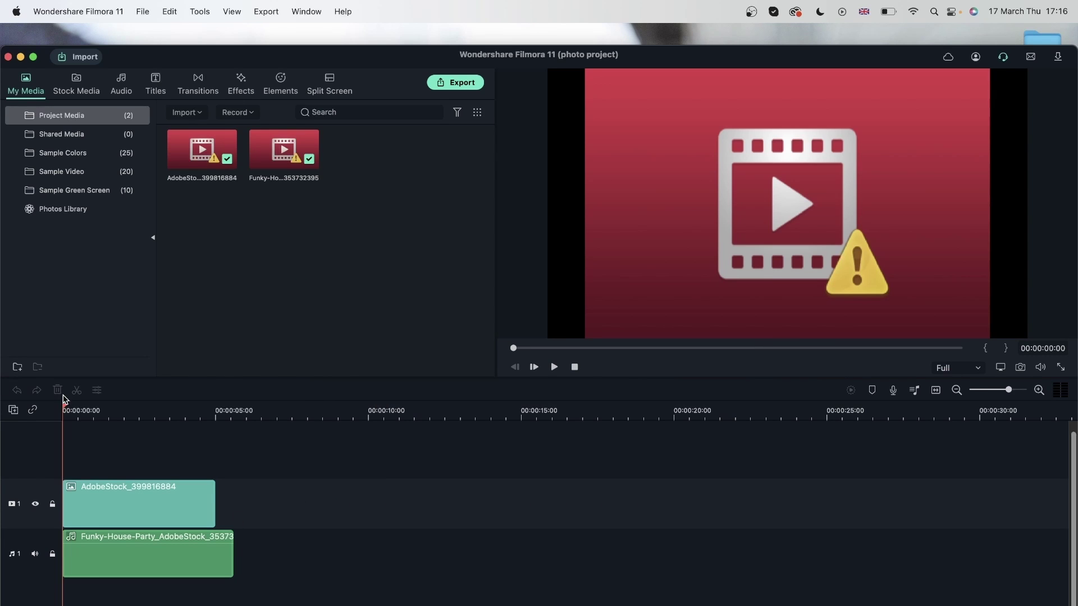
left_click(89, 412)
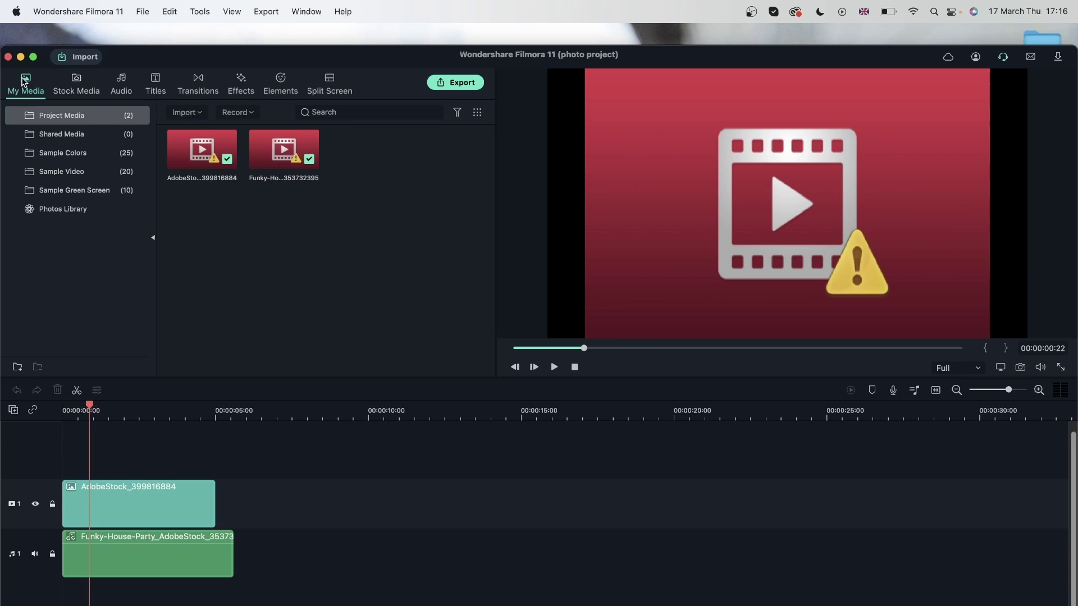
left_click_drag(140, 63, 139, 41)
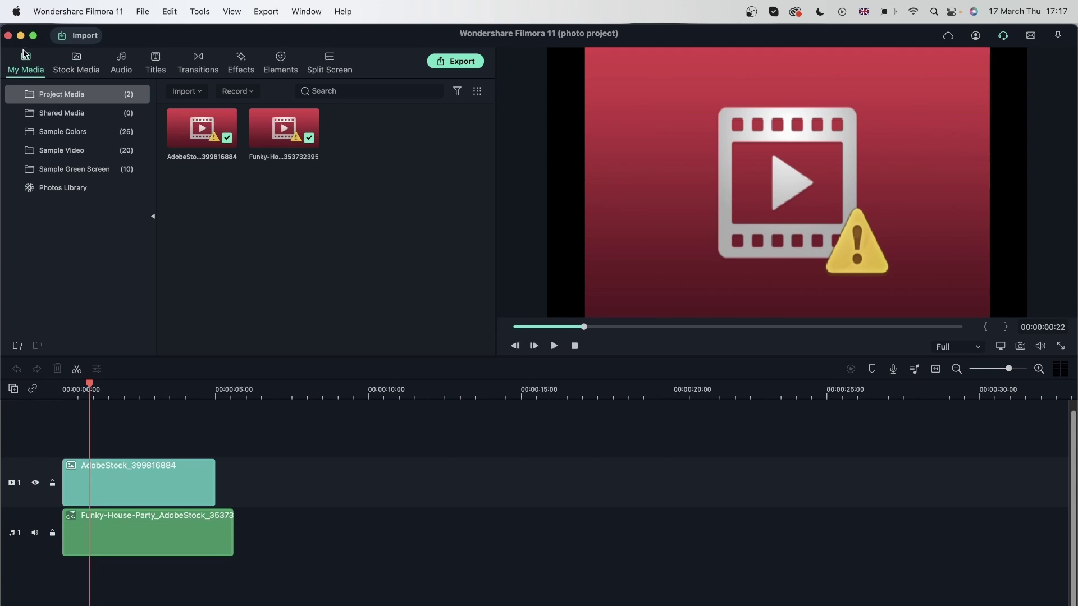
left_click(8, 36)
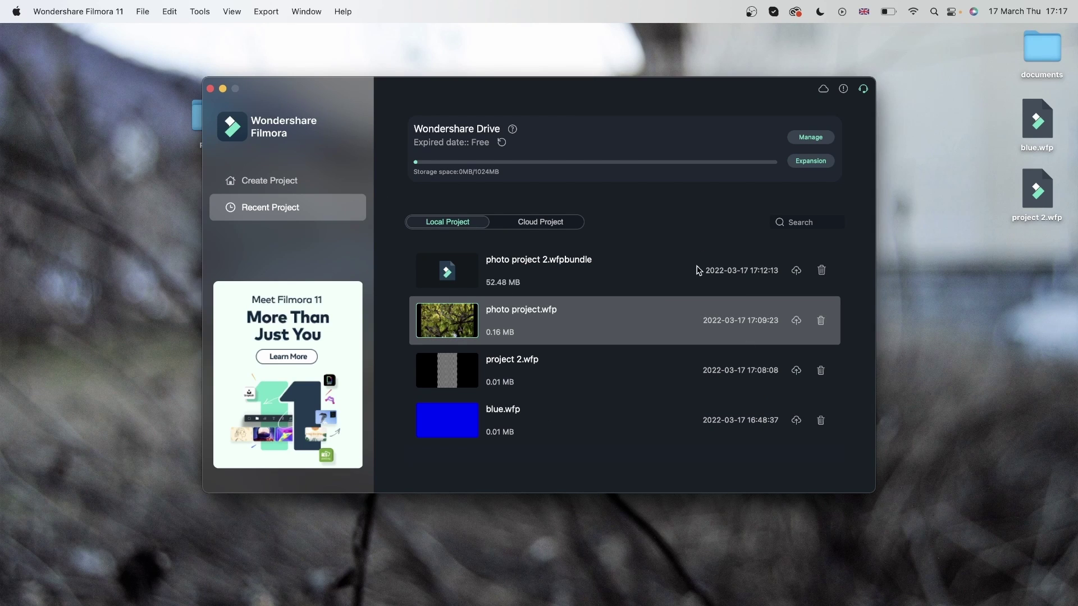
- Open blue.wfp from the Desktop through the project creation page's Open Project option, and close it again
left_click(277, 188)
left_click(279, 206)
left_click(276, 182)
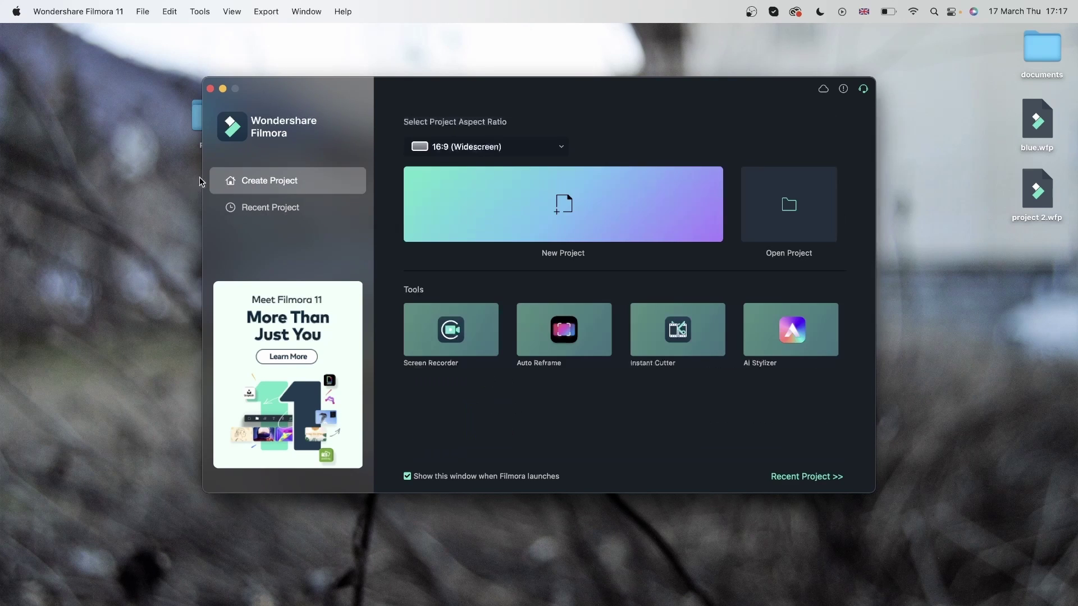
left_click(806, 207)
left_click(329, 209)
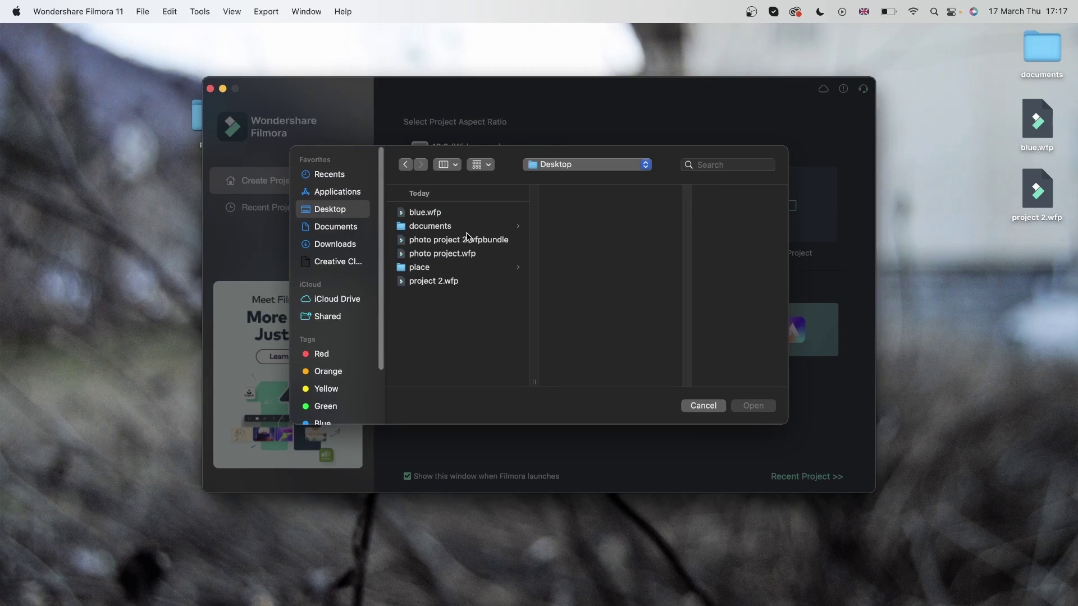
left_click(464, 215)
left_click(752, 406)
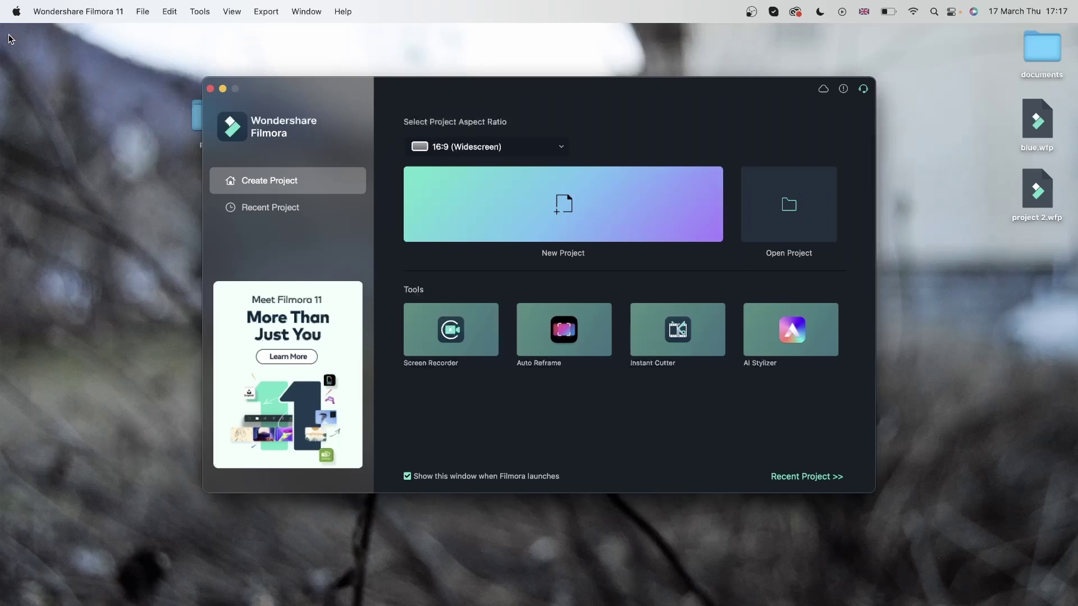
left_click(8, 36)
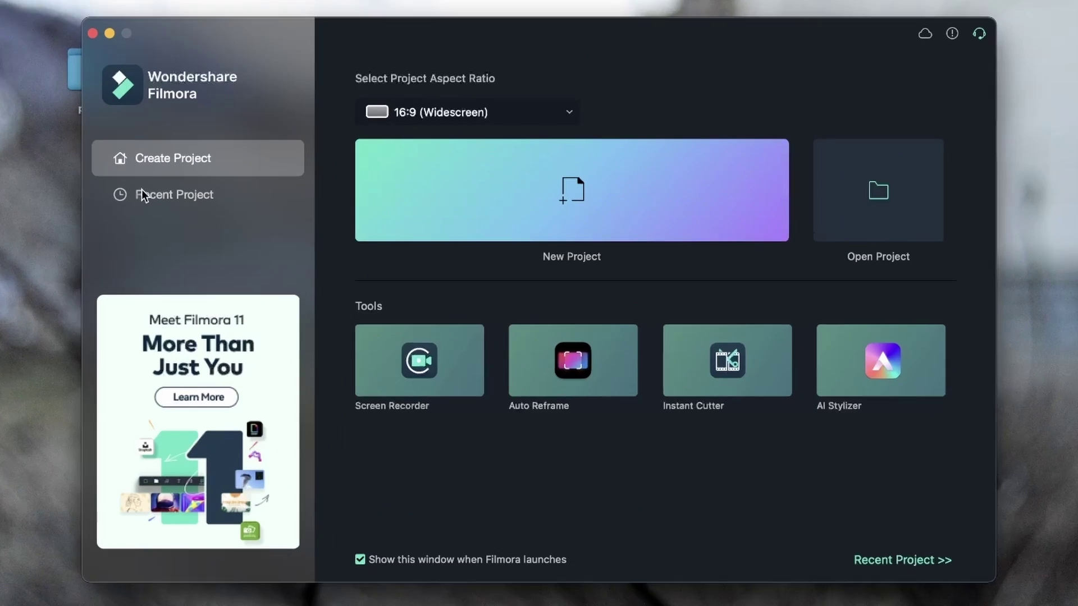
- Search the recent local projects for "blue" and clear the search
left_click(141, 194)
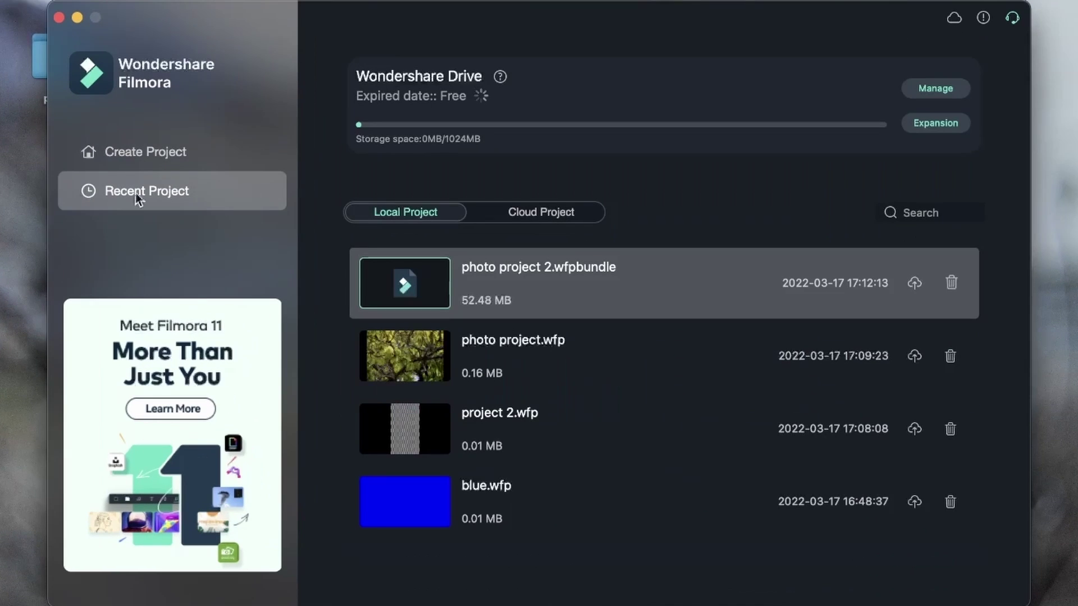
left_click(908, 217)
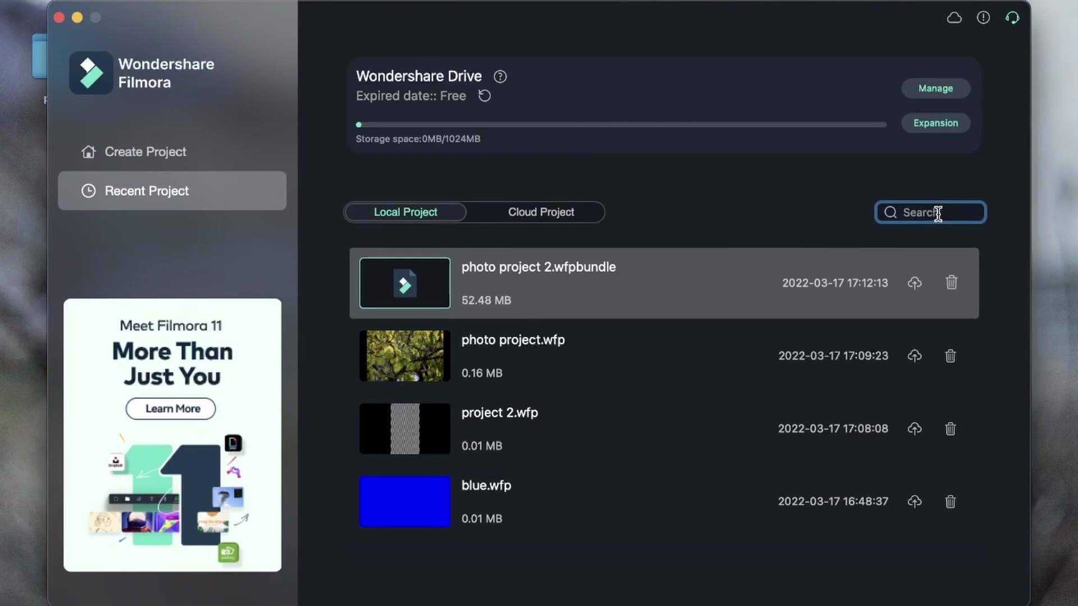
type("blue")
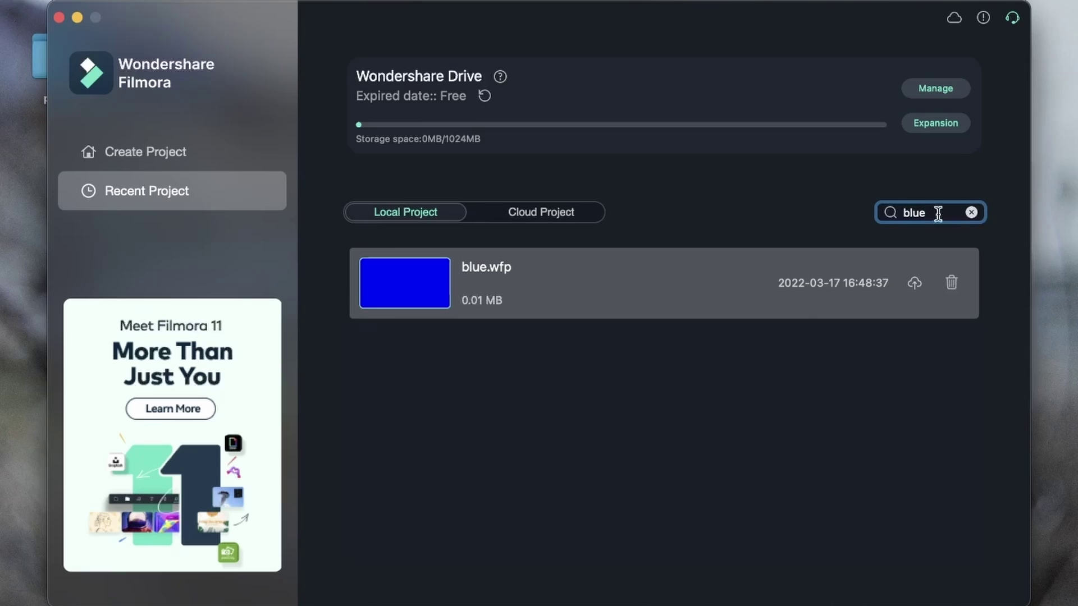
left_click(617, 372)
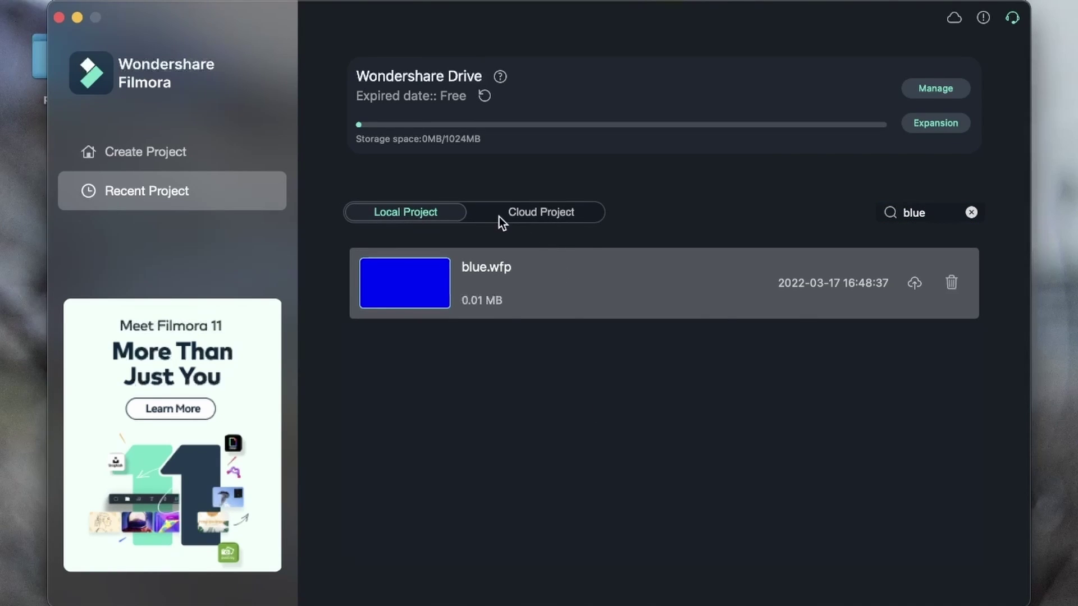
left_click(974, 215)
key("BackSpace")
key("BackSpace")
key("BackSpace")
key("BackSpace")
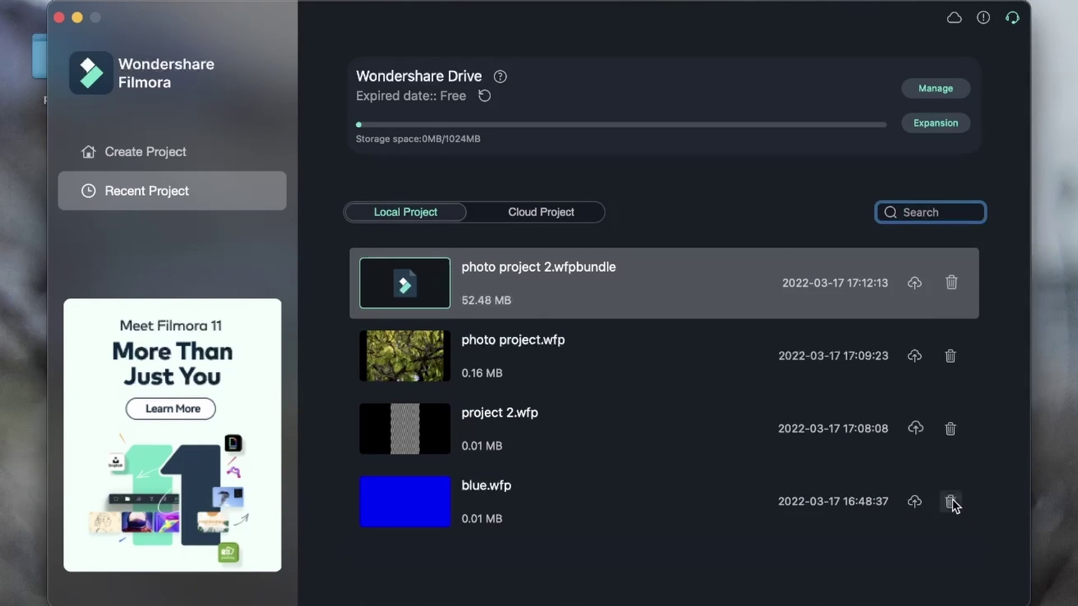
- Upload blue.wfp to the Wondershare Drive cloud and display the cloud projects
left_click(914, 502)
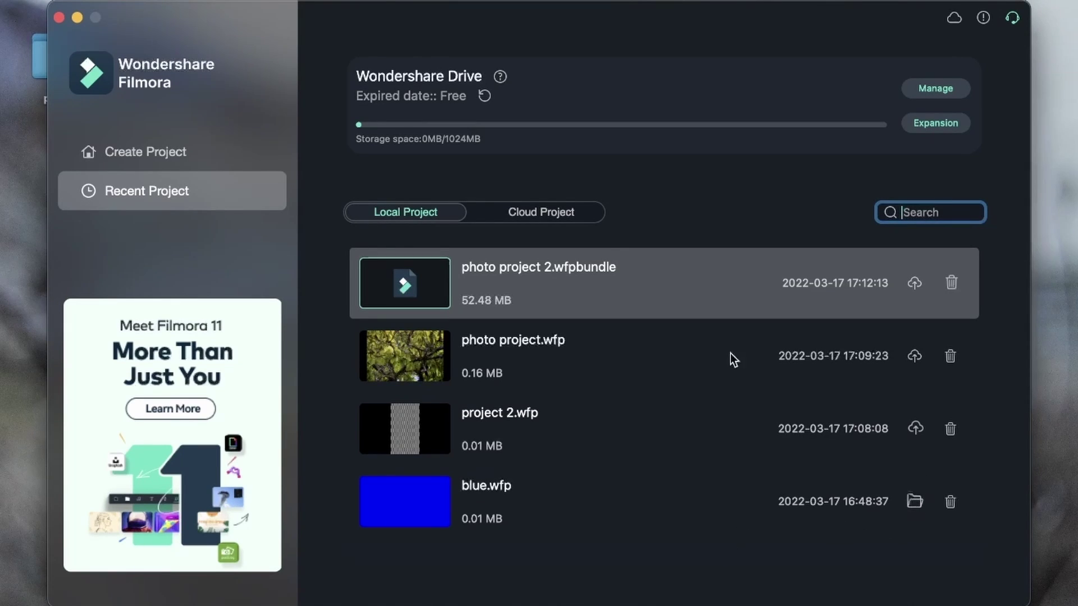
left_click(514, 214)
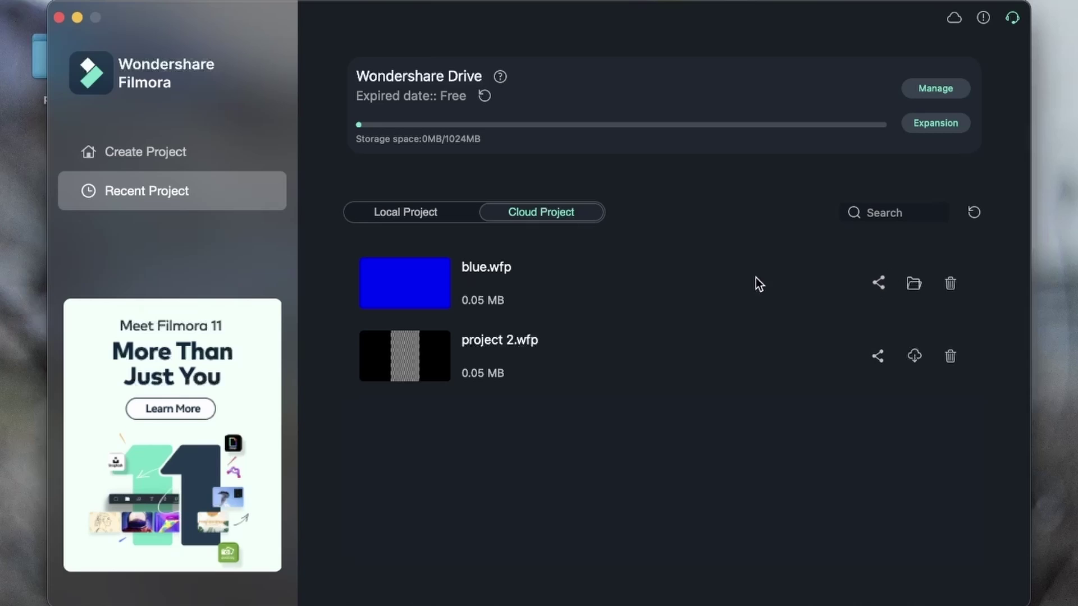
- Compare the local and cloud project lists, ending on the local projects
left_click(368, 211)
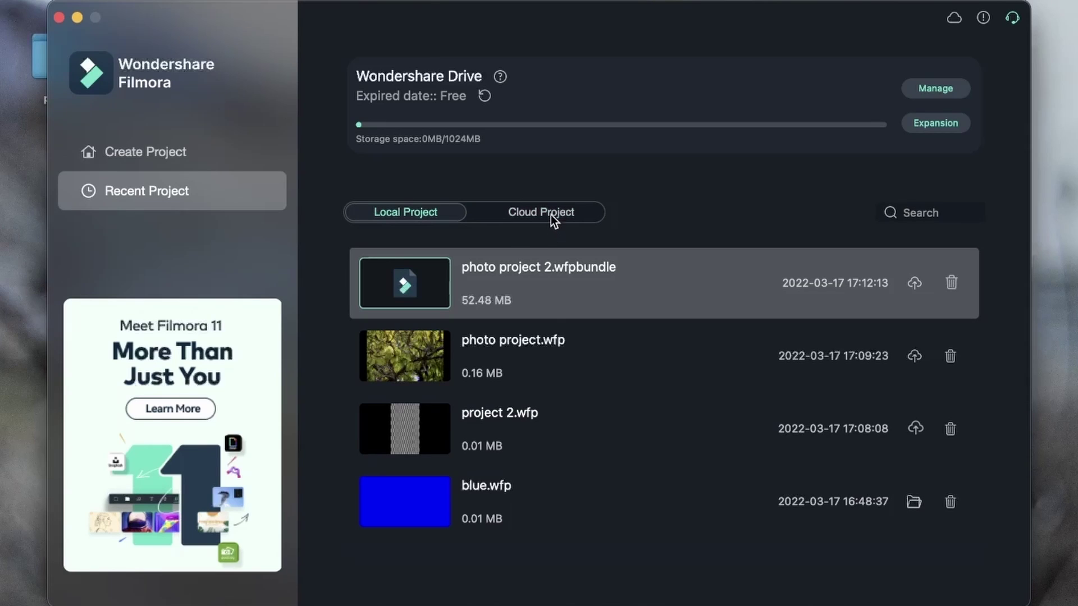
left_click(504, 211)
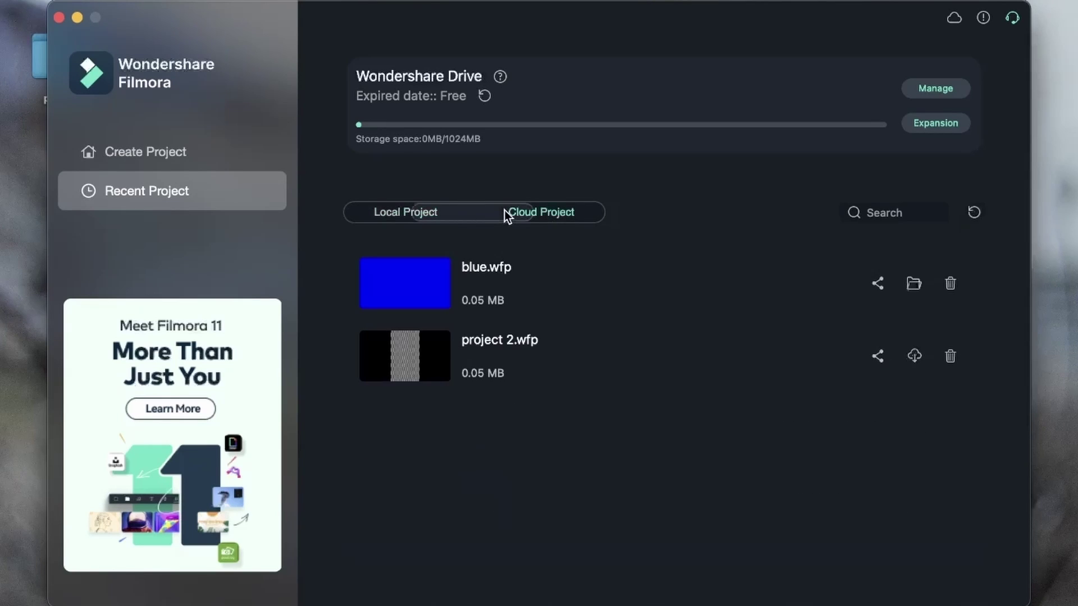
left_click(422, 213)
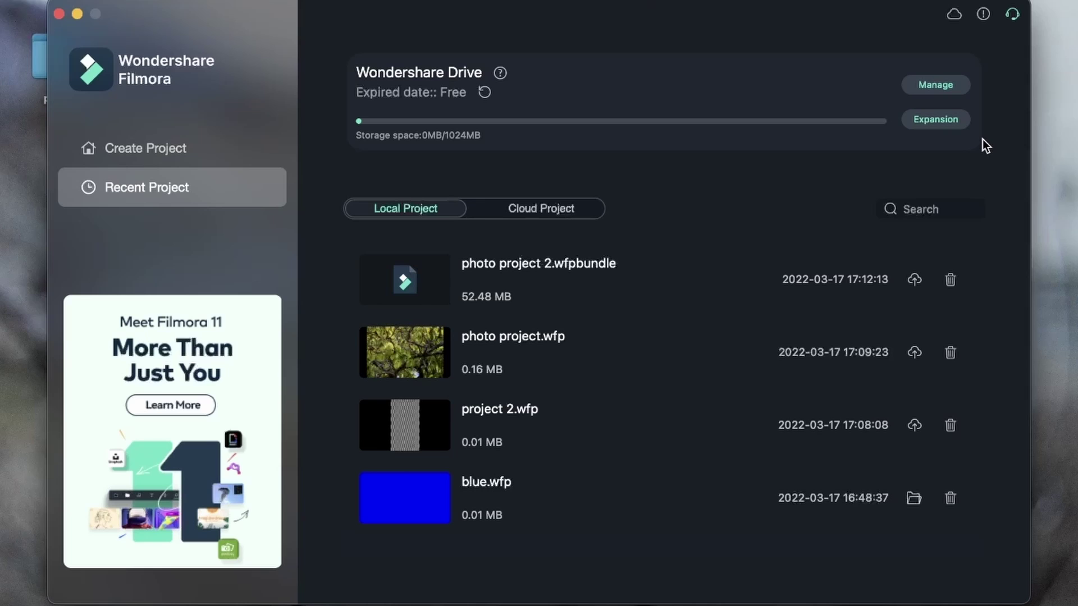
- Open the Wondershare Drive management page in the browser, close the duplicate page, and view the options for creating new items
left_click(948, 87)
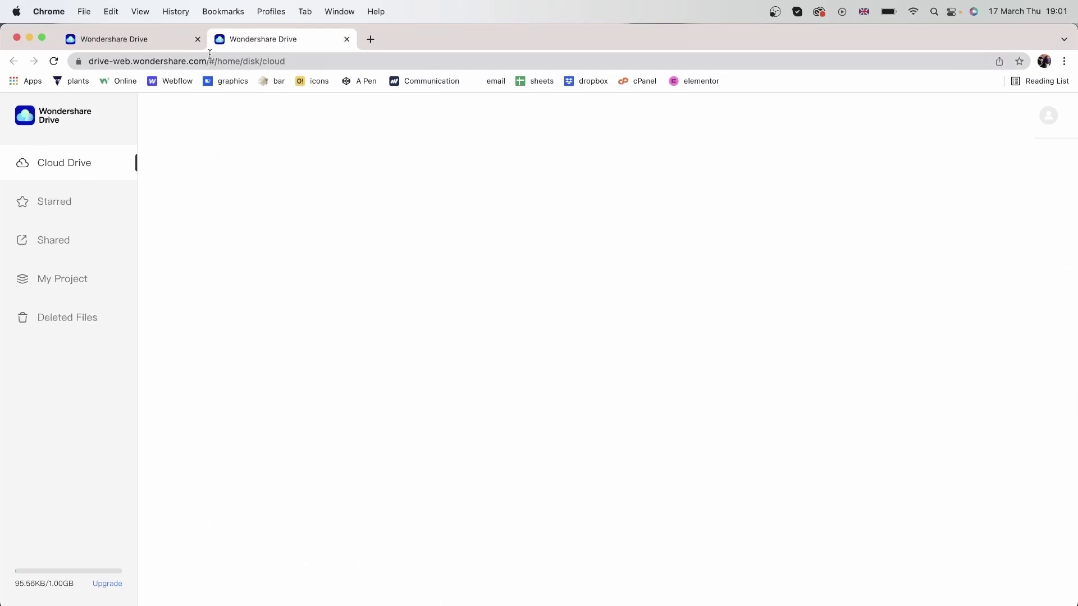
left_click(197, 39)
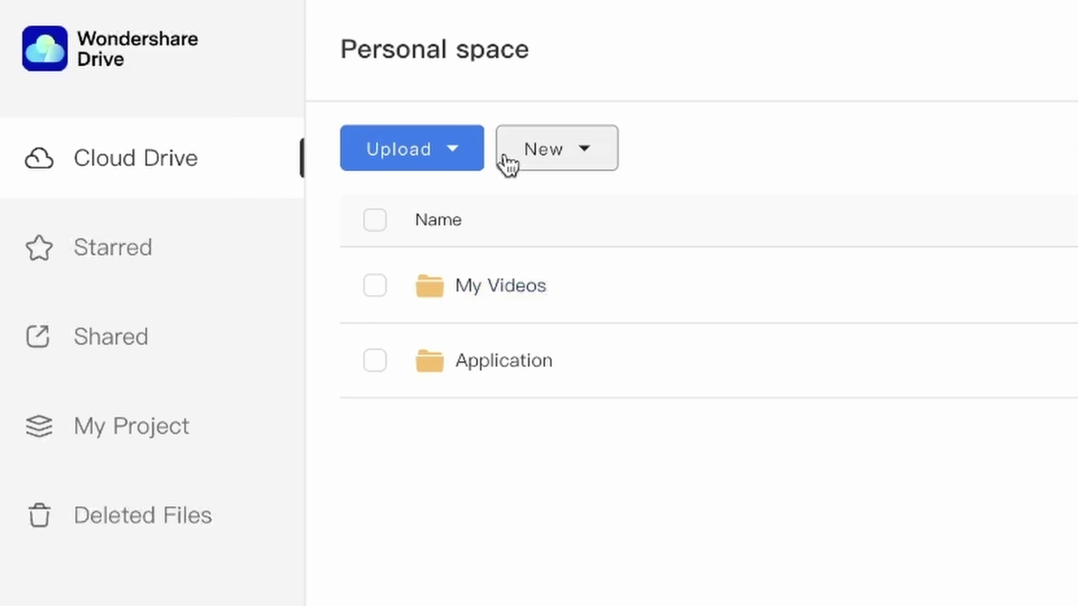
left_click(594, 158)
- Examine the uploaded projects in My Project's Filmora folder and the remaining downloads of the shared project 2.wfps
left_click(146, 427)
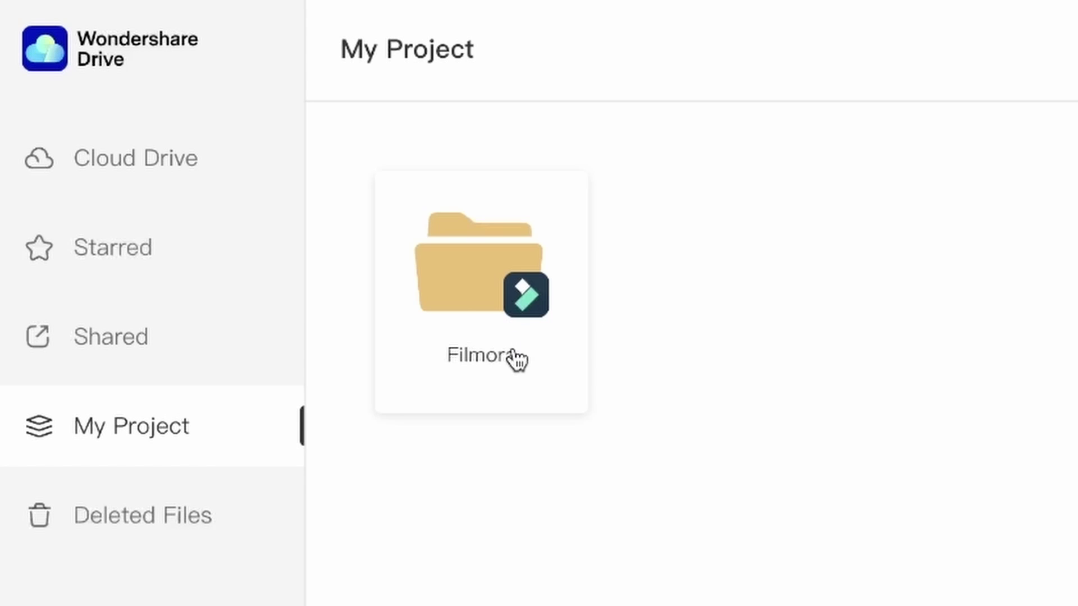
double_click(471, 292)
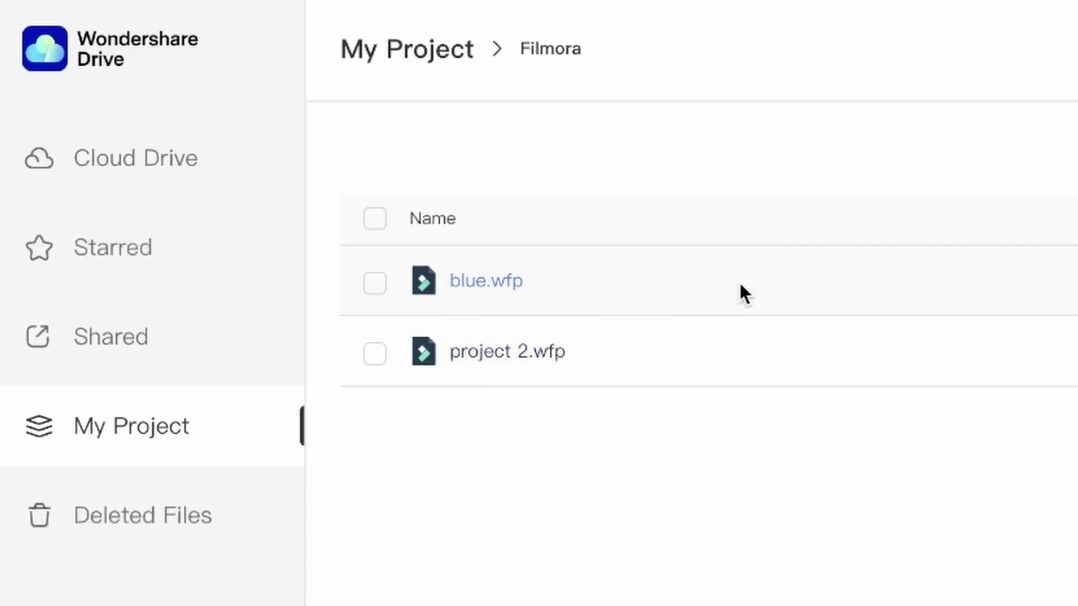
left_click(160, 338)
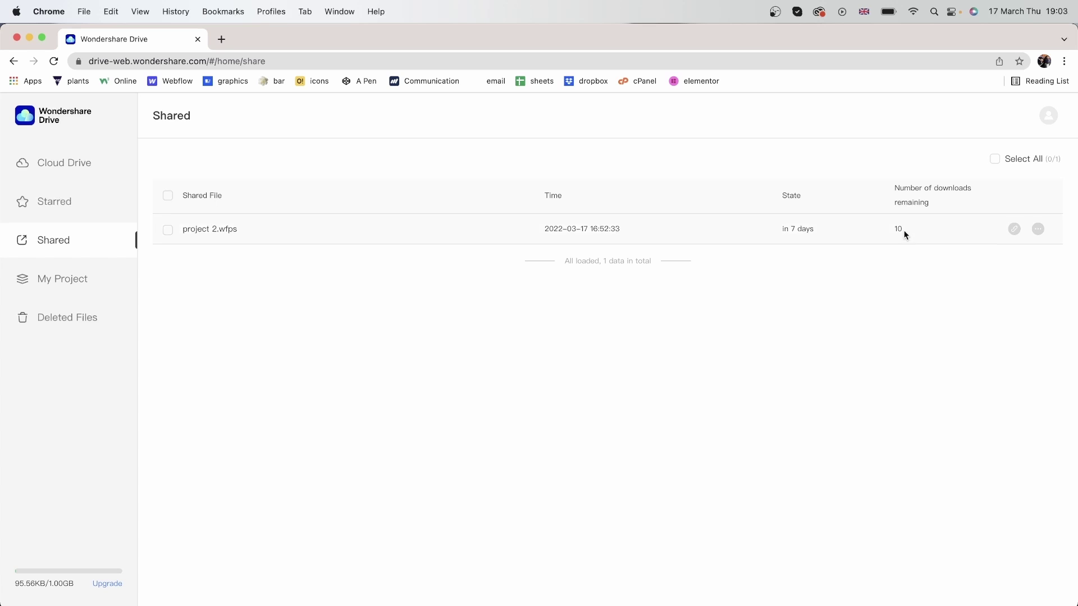
left_click_drag(902, 228, 897, 207)
left_click(921, 315)
- Check the Starred collection and return to the Cloud Drive's personal space
left_click(112, 200)
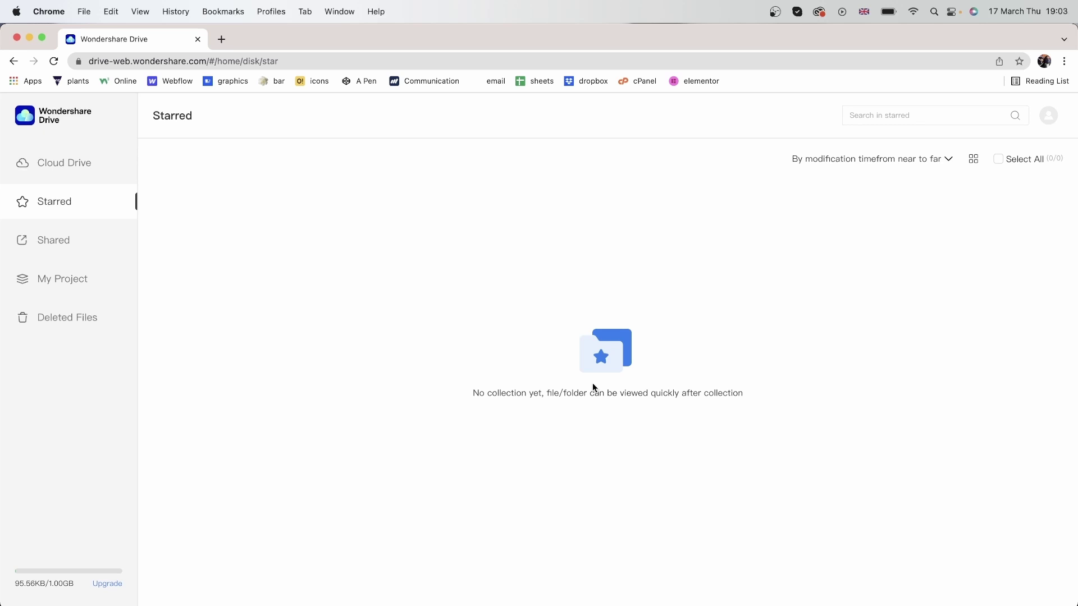
left_click(63, 167)
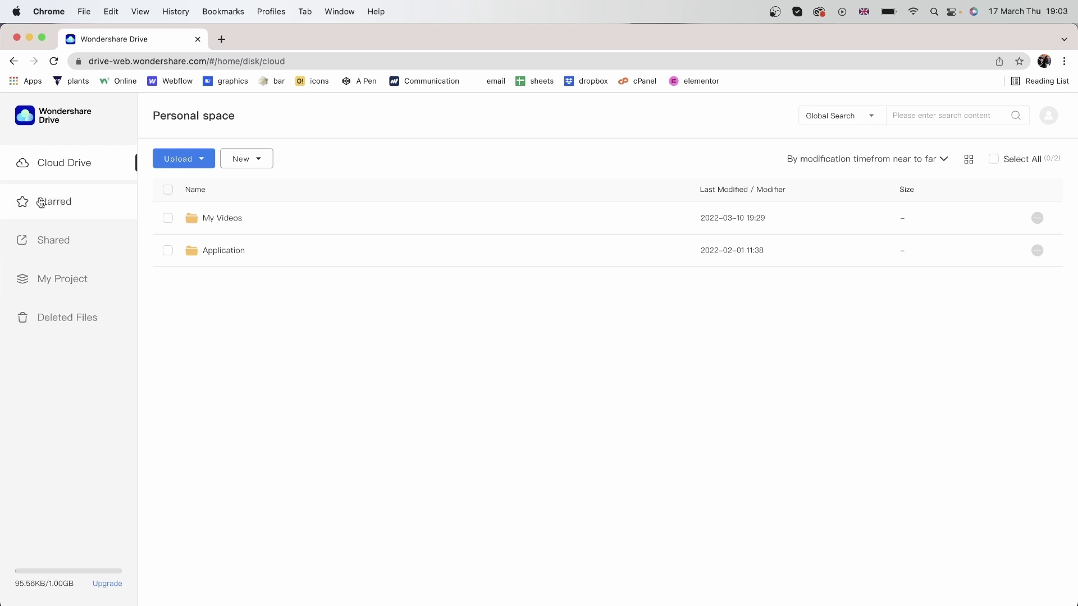
left_click(72, 202)
left_click(92, 172)
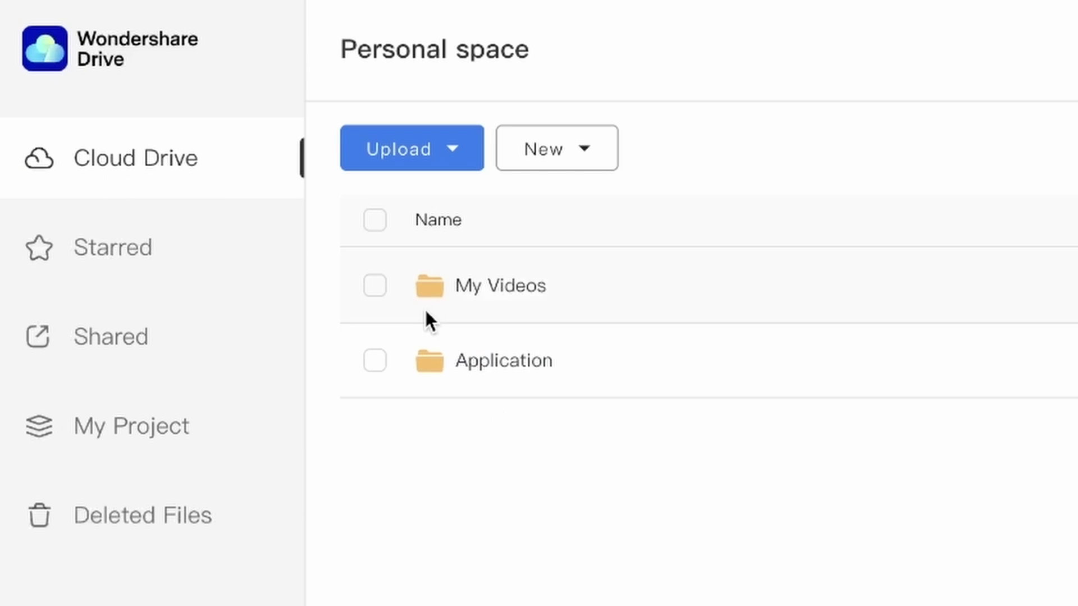
- Star the My Videos folder in the Cloud Drive and select it in the Starred collection
left_click(376, 288)
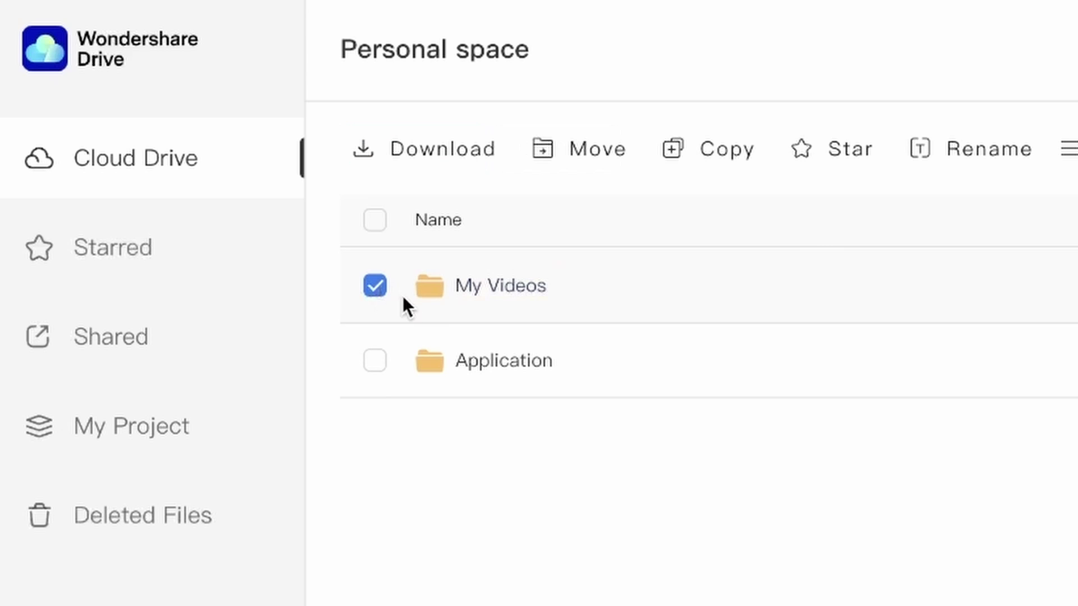
left_click(846, 163)
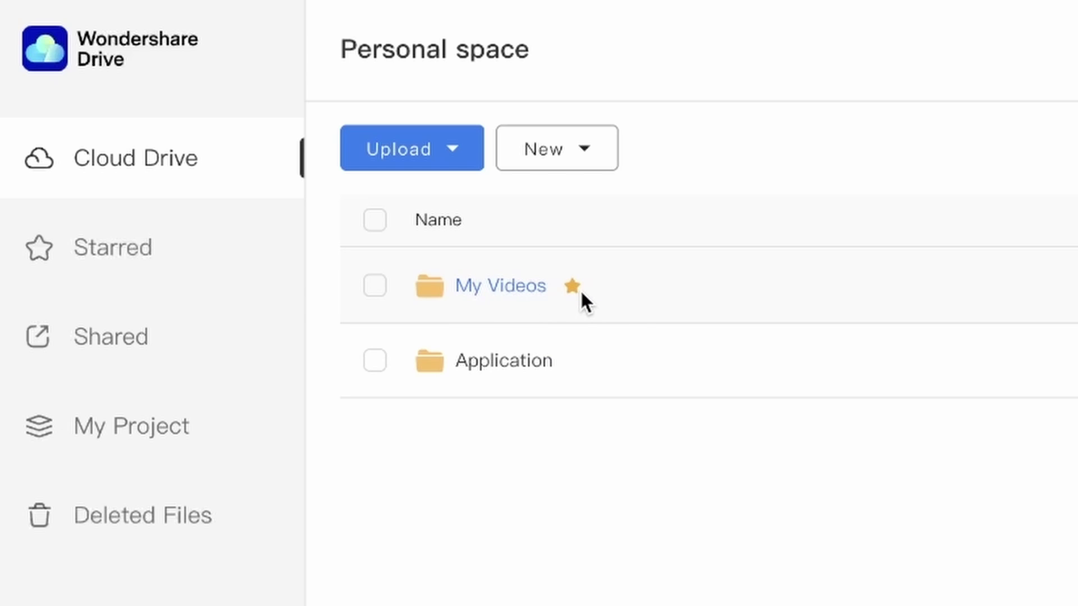
left_click(41, 248)
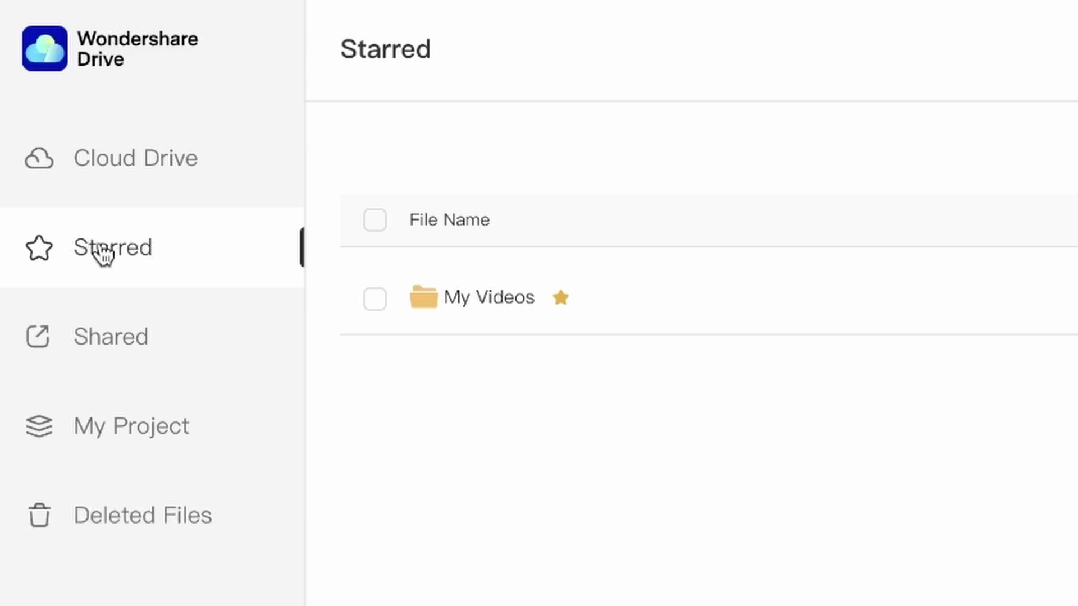
left_click(609, 316)
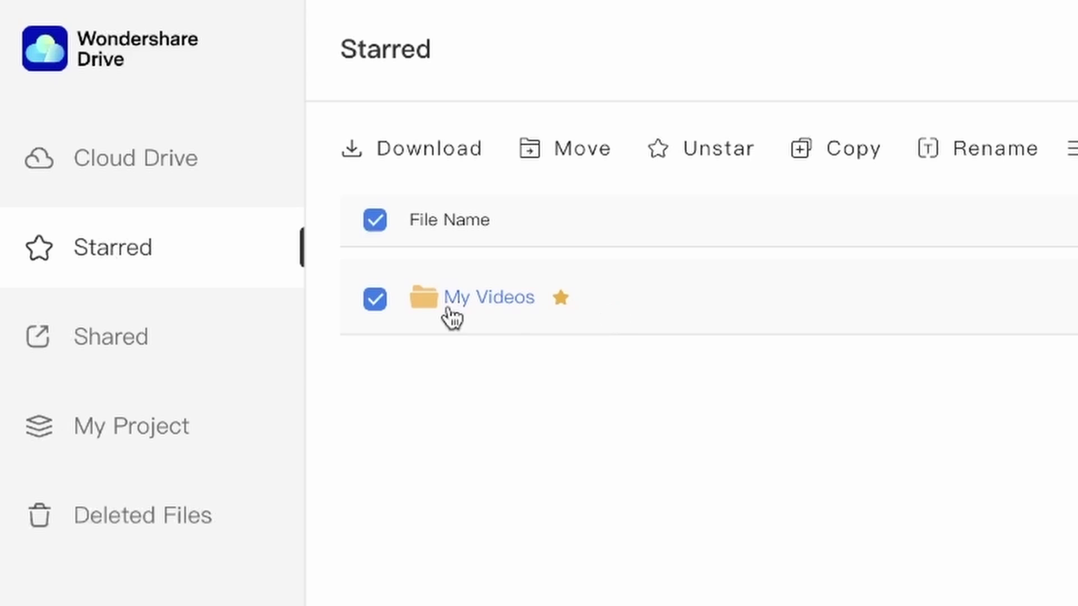